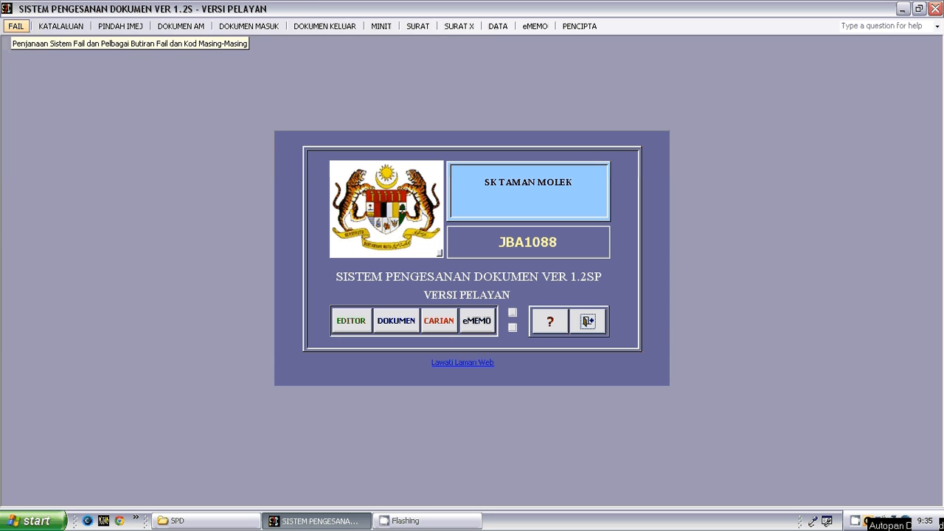
- Open the file editor and examine the SUB SUB PU name and code fields of the ASET TETAP group
click(16, 26)
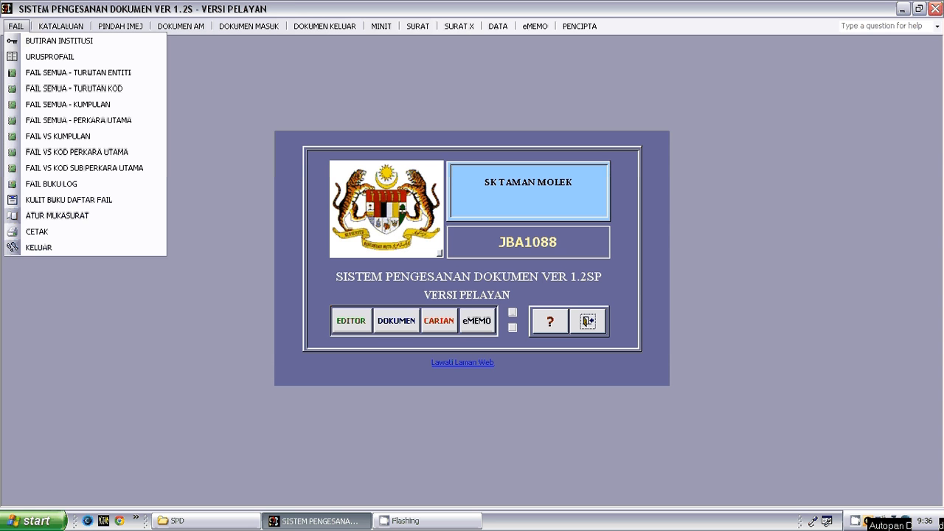
click(16, 26)
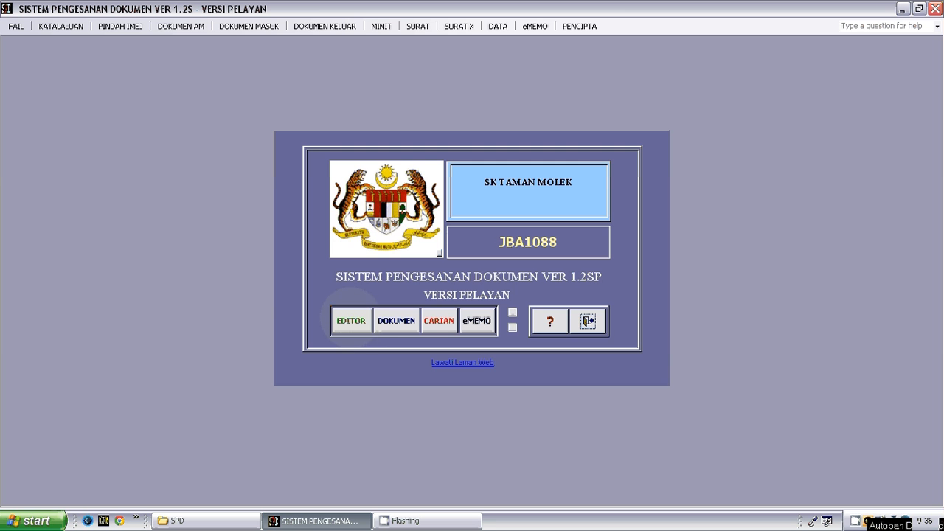
click(351, 320)
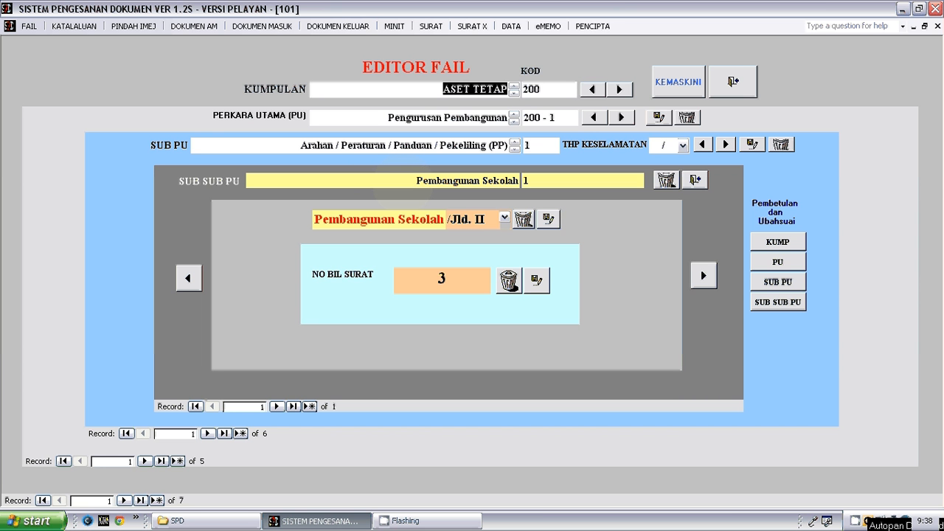
click(417, 179)
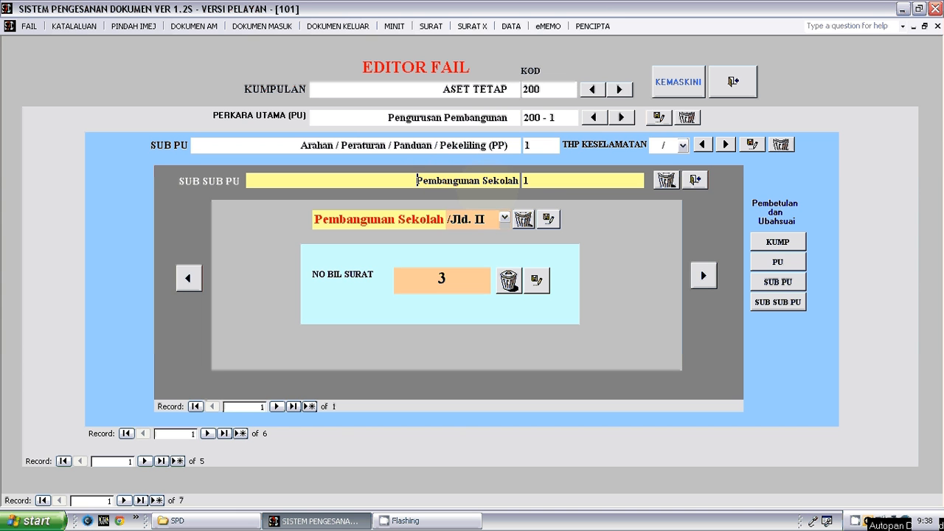
click(541, 182)
- Examine the volume options for Pembangunan Sekolah, keeping /Jld. II, and close the file editor
click(505, 218)
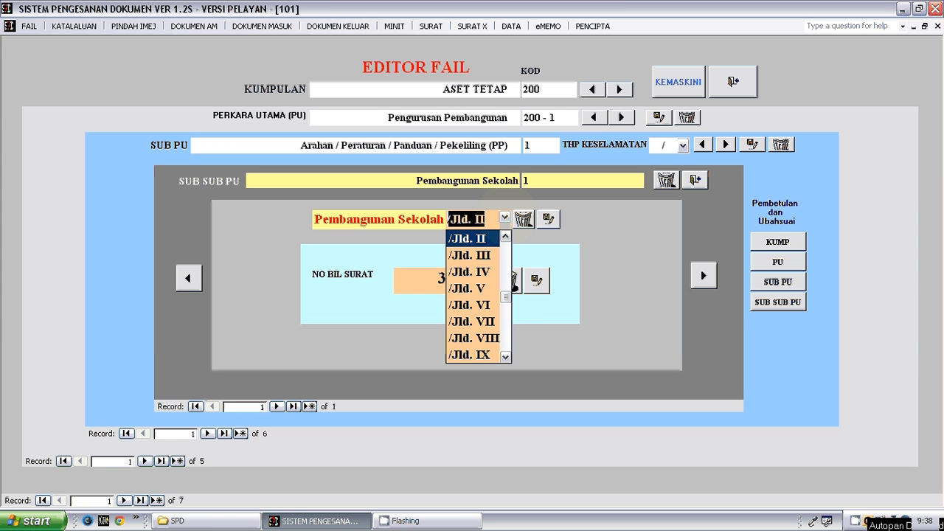
click(505, 217)
click(504, 217)
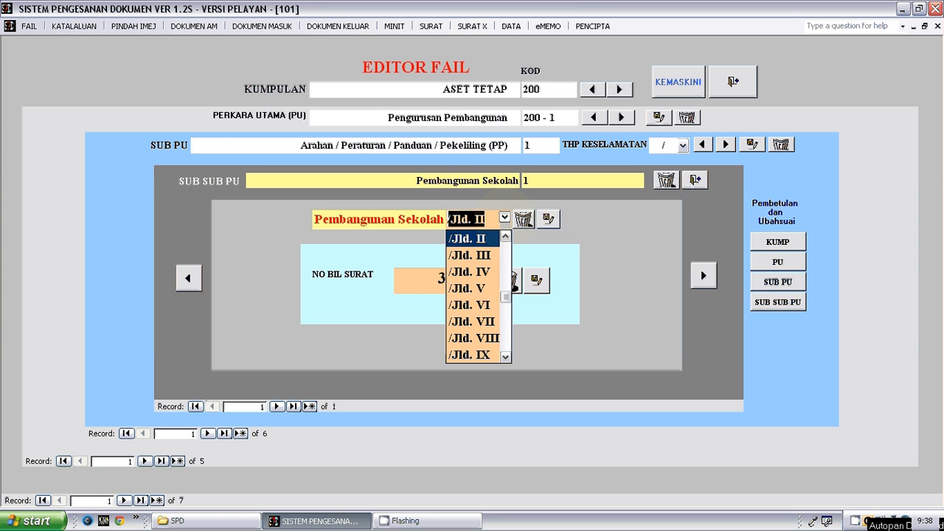
click(486, 239)
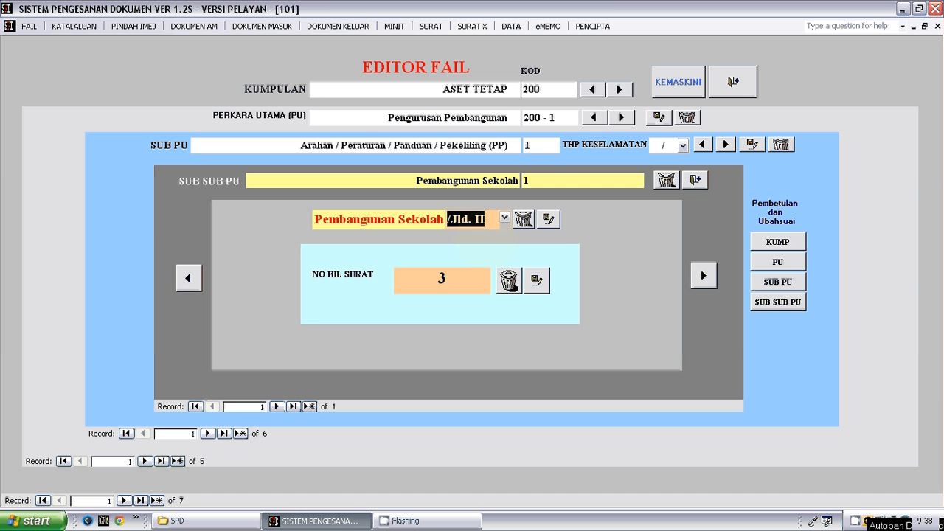
click(488, 222)
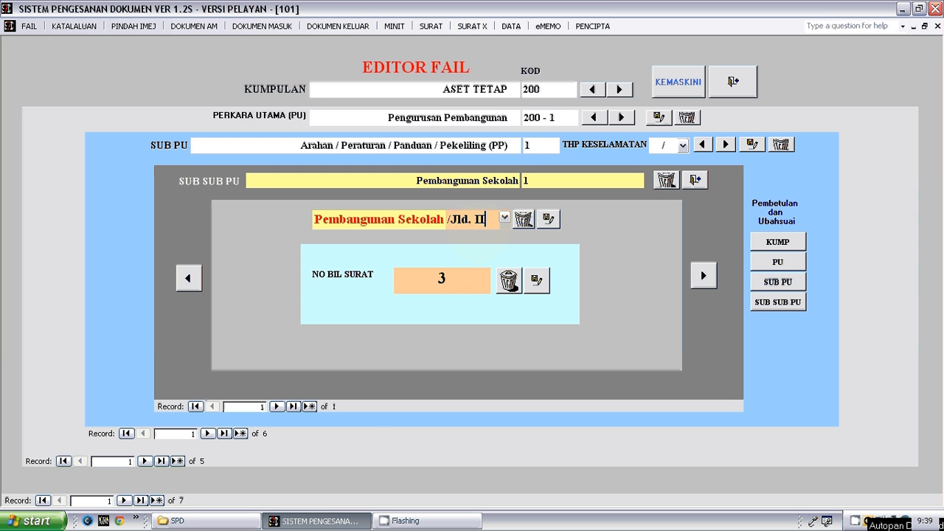
click(463, 283)
click(722, 78)
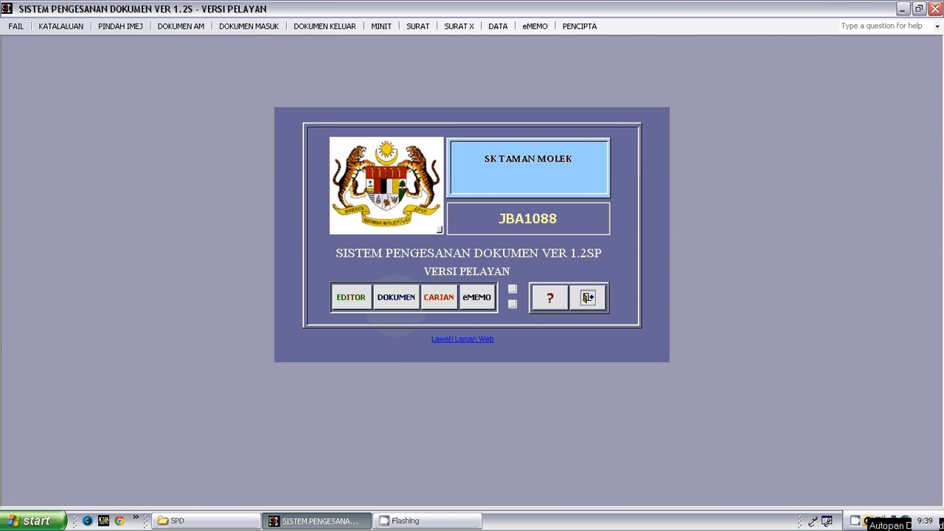
- Open the document registration form and go through the file's group, sub-subject and sub-subject code fields
click(395, 302)
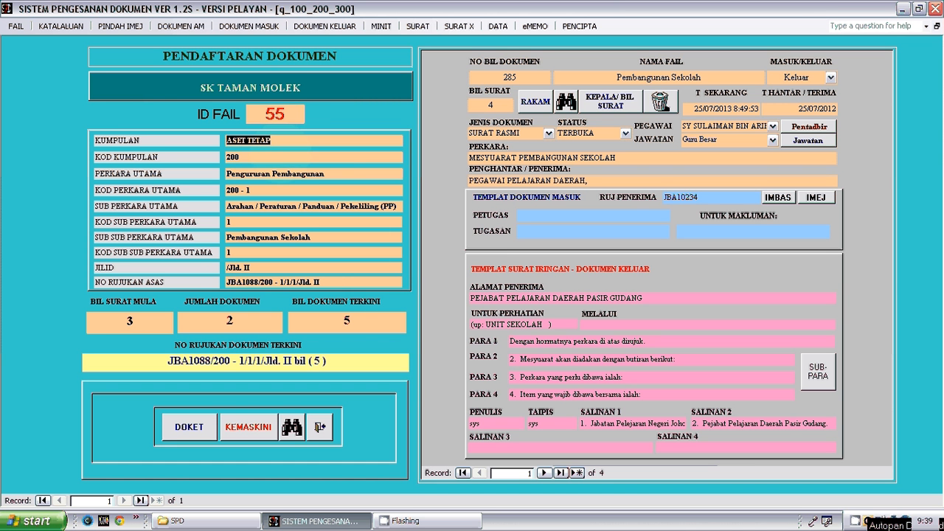
click(241, 157)
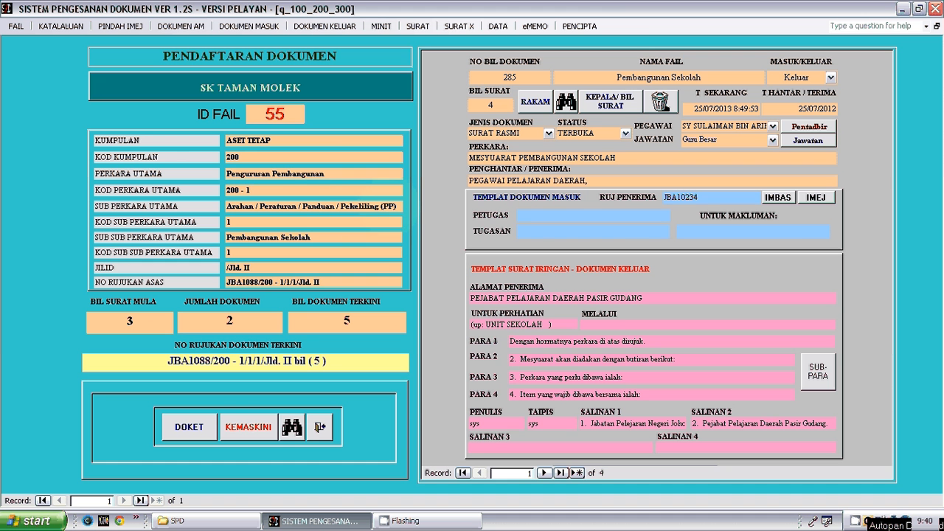
click(397, 207)
click(233, 222)
right_click(856, 521)
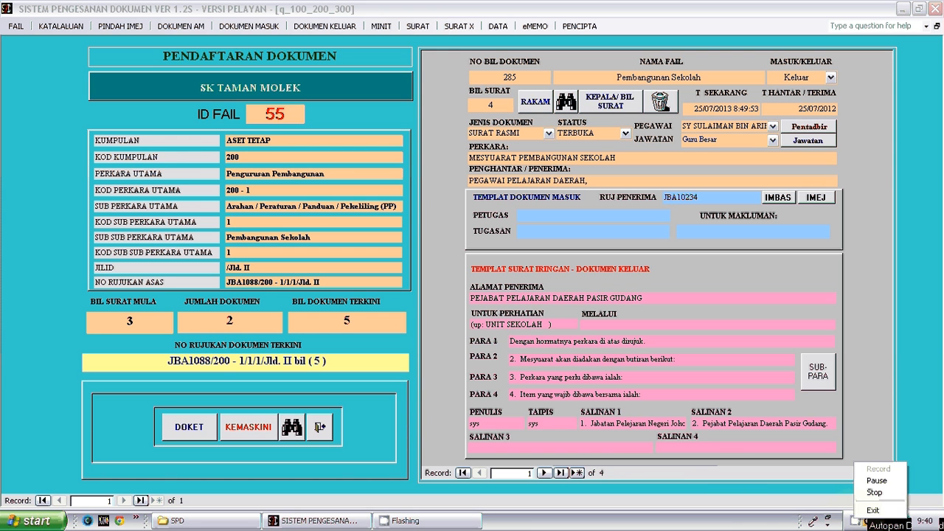
click(874, 492)
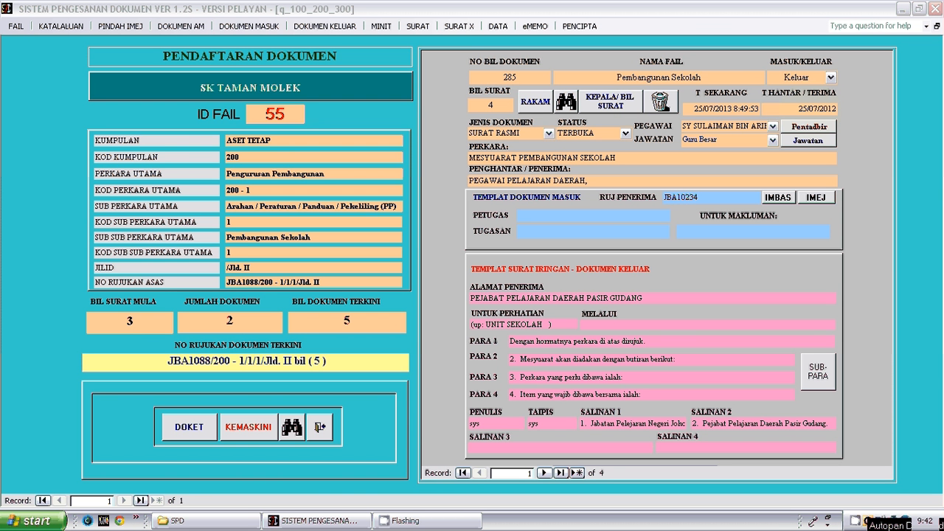
- Examine the available options for the document's officer, position, status and document type without changing them
click(772, 126)
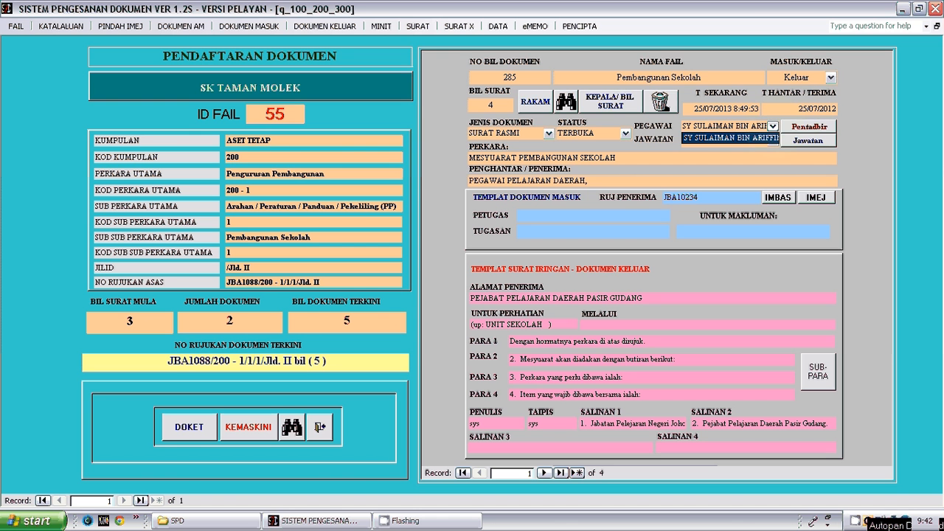
click(773, 126)
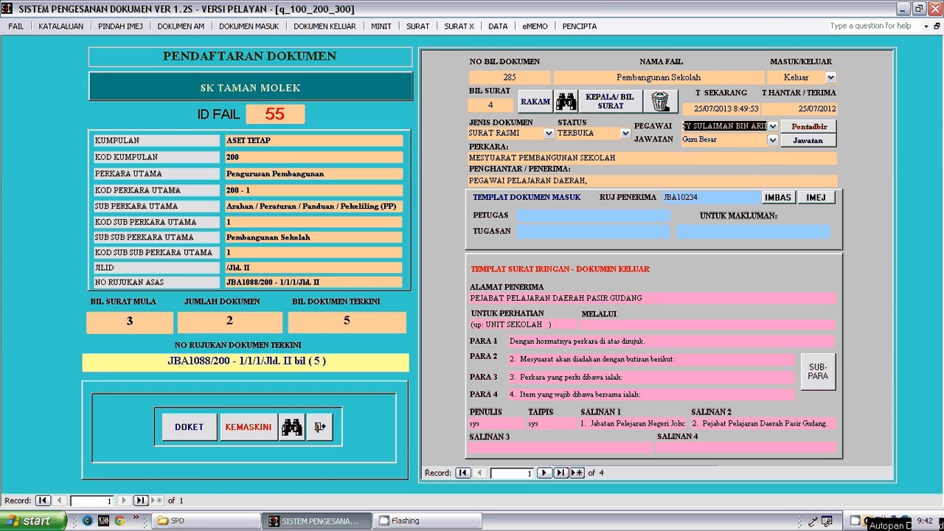
click(773, 140)
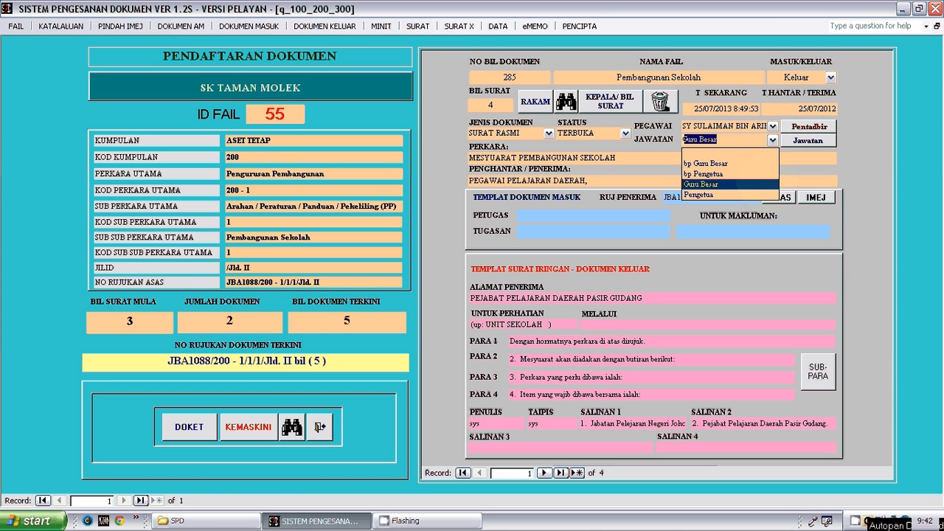
click(773, 141)
click(625, 134)
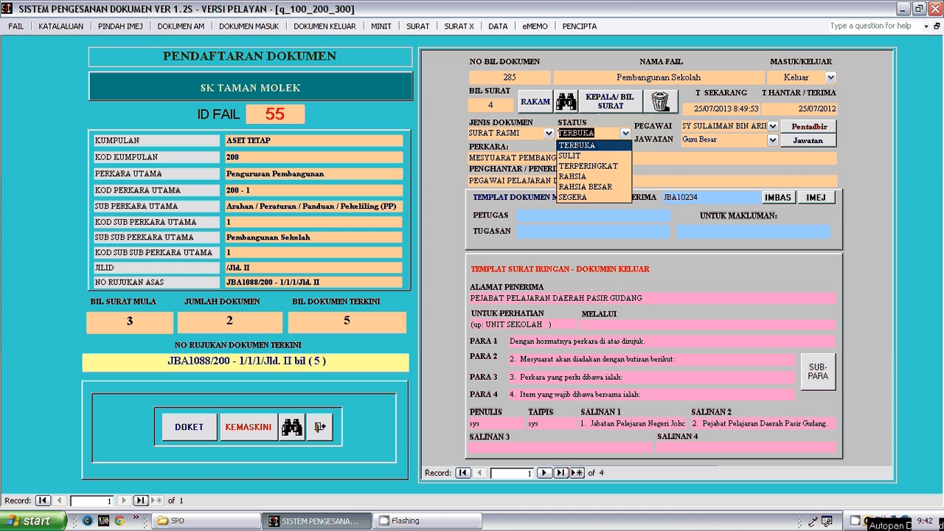
click(626, 134)
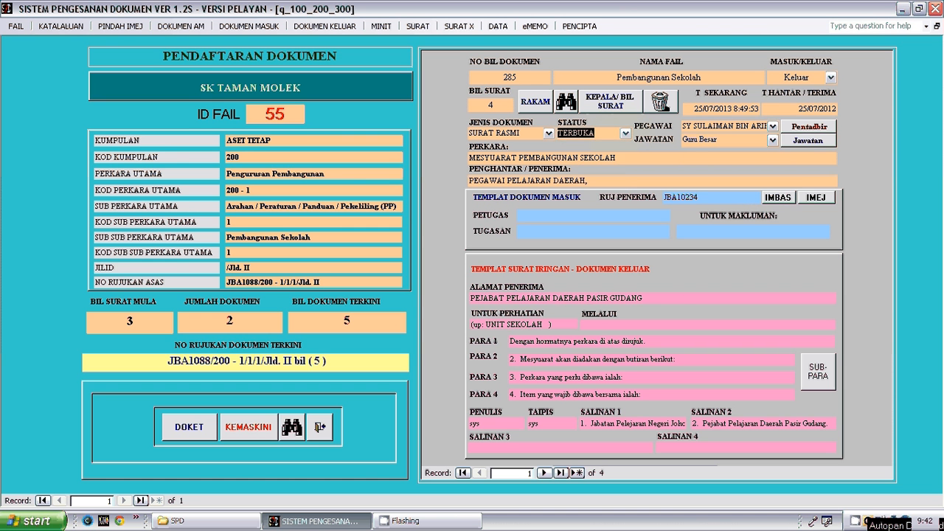
click(626, 134)
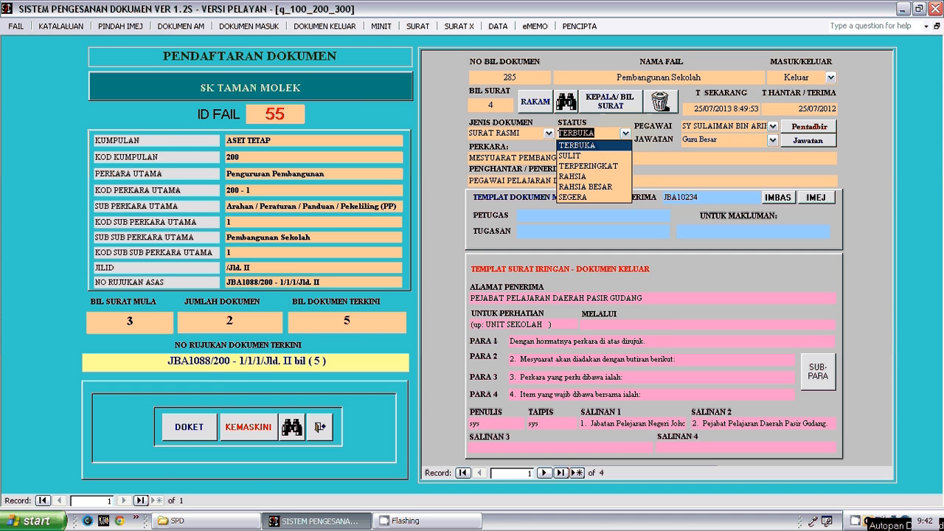
click(626, 133)
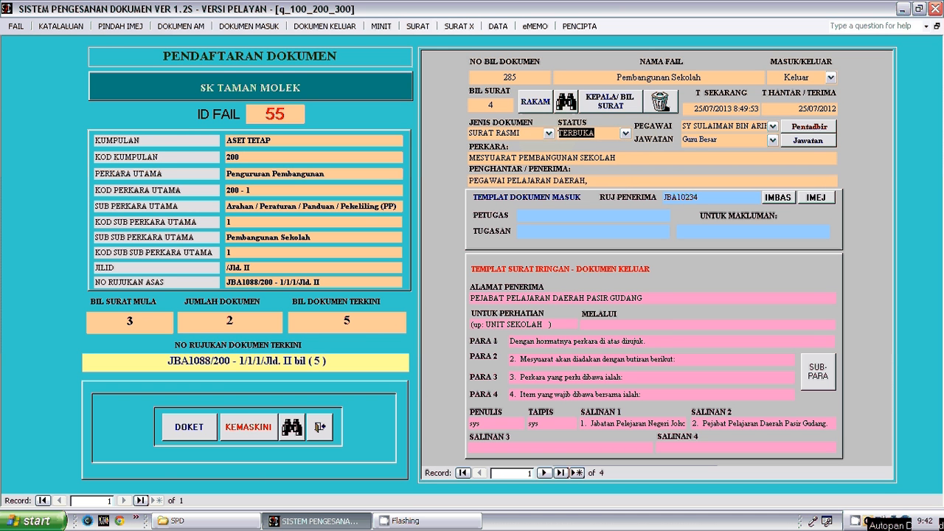
click(548, 133)
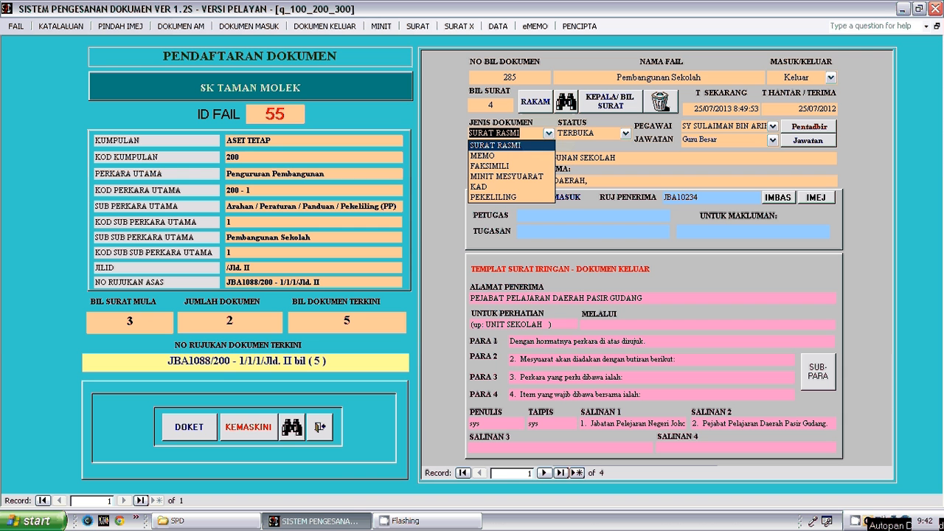
click(549, 133)
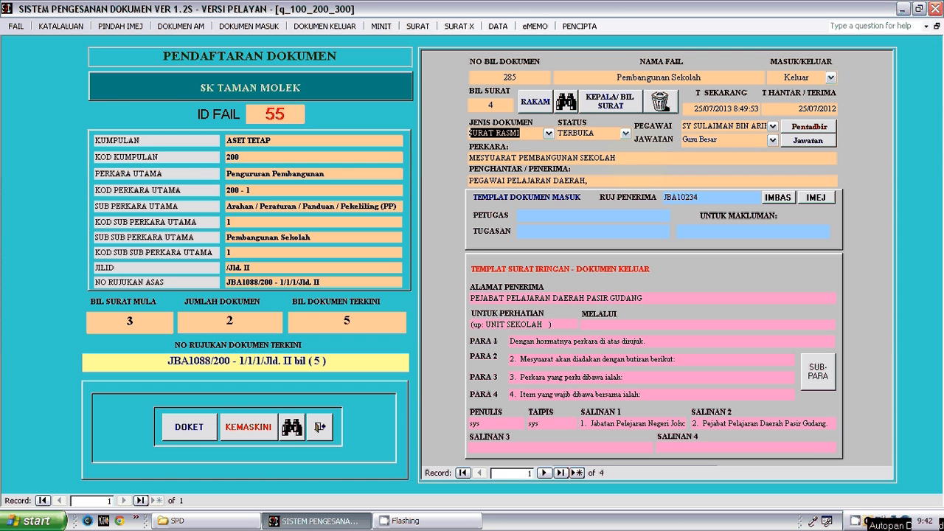
- Replace the PARA 4 text in the outgoing letter template with "Terima Kasih"
click(617, 158)
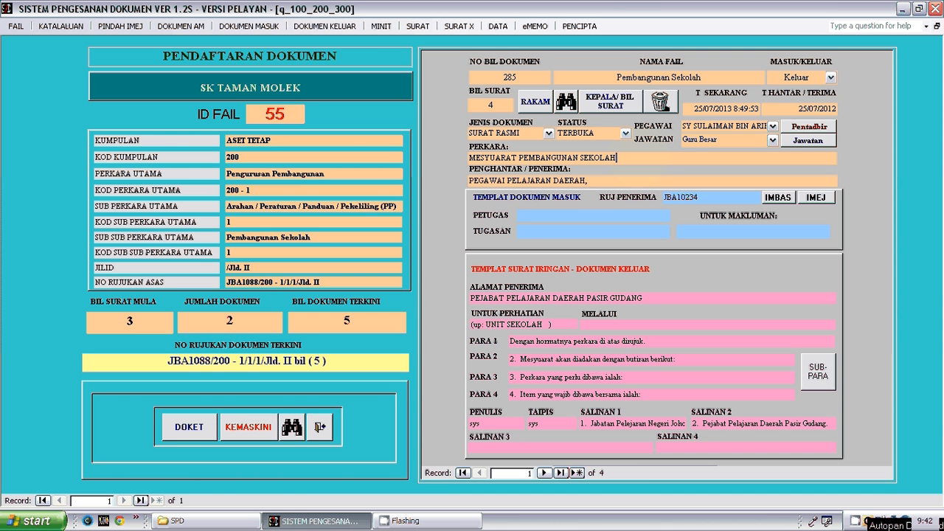
click(589, 181)
key(BackSpace)
key(BackSpace)
key(BackSpace)
key(BackSpace)
key(BackSpace)
key(BackSpace)
key(BackSpace)
key(BackSpace)
key(BackSpace)
key(BackSpace)
key(BackSpace)
key(BackSpace)
key(BackSpace)
key(BackSpace)
key(BackSpace)
key(BackSpace)
key(BackSpace)
key(BackSpace)
key(BackSpace)
key(BackSpace)
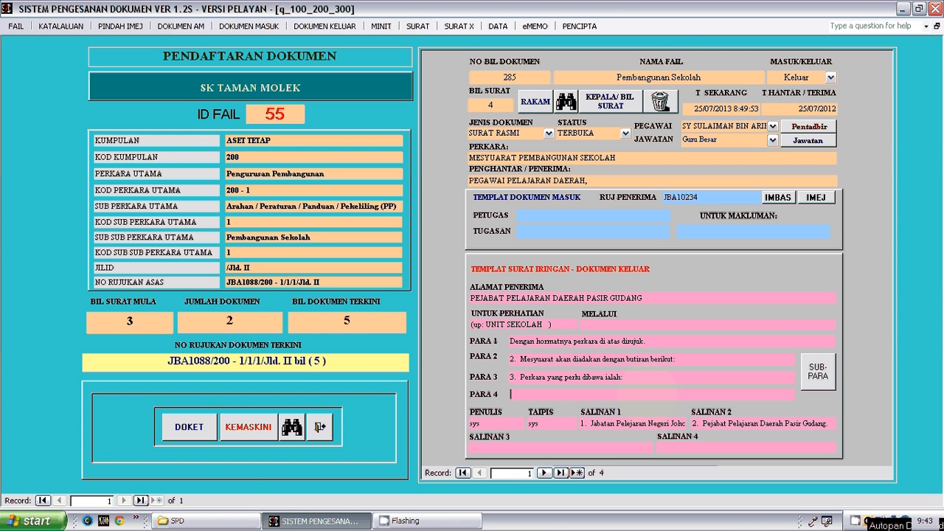
text(Terima Kasih)
- Check the paragraph, copy-recipient and writer fields, then save the document record and refresh the registration form
click(642, 379)
click(593, 423)
click(702, 424)
click(481, 423)
click(535, 102)
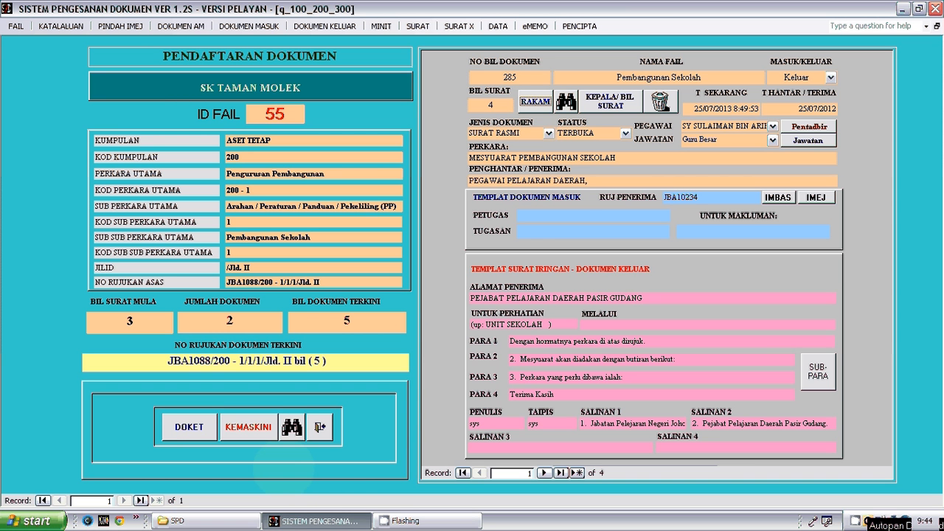
click(258, 428)
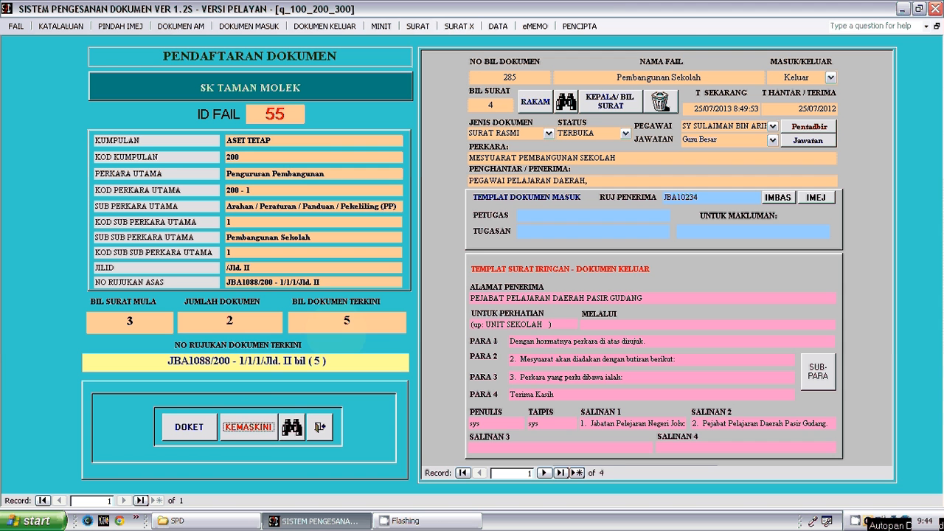
- Examine the latest document number and letter number, browsing the file's document records to the last one and back to the first
click(351, 321)
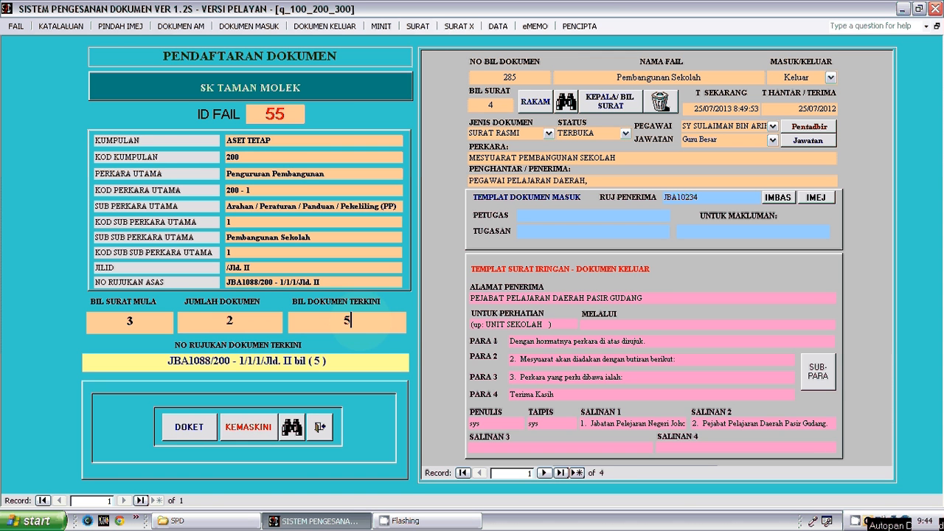
double_click(348, 321)
click(357, 324)
click(493, 105)
click(544, 472)
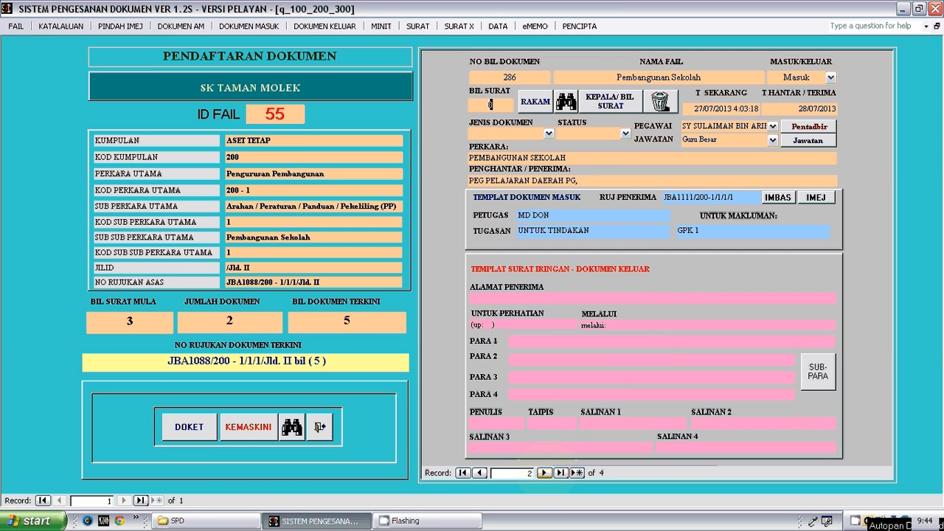
click(544, 472)
click(543, 472)
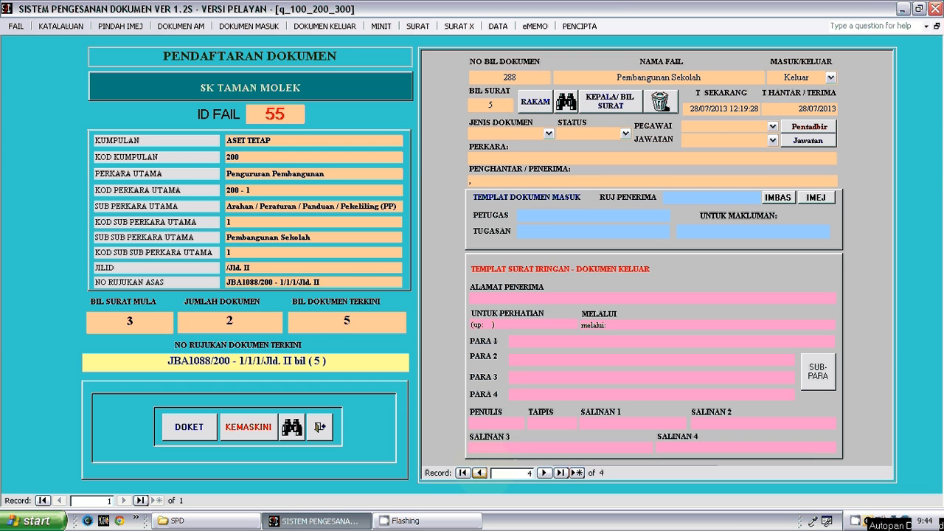
click(480, 473)
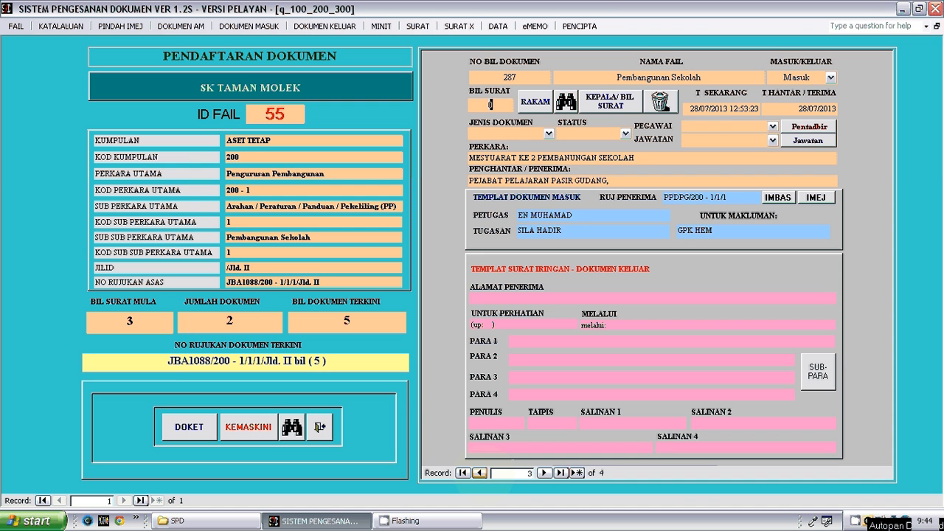
click(479, 473)
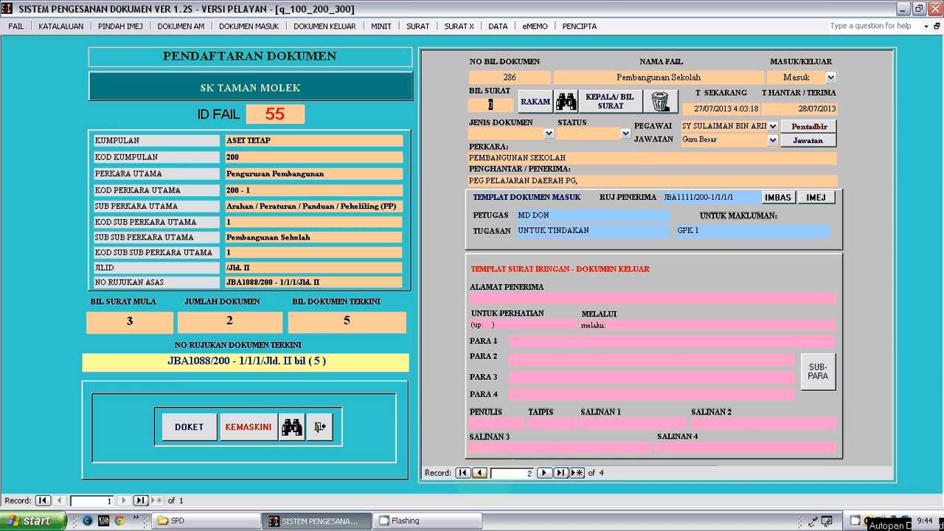
click(479, 473)
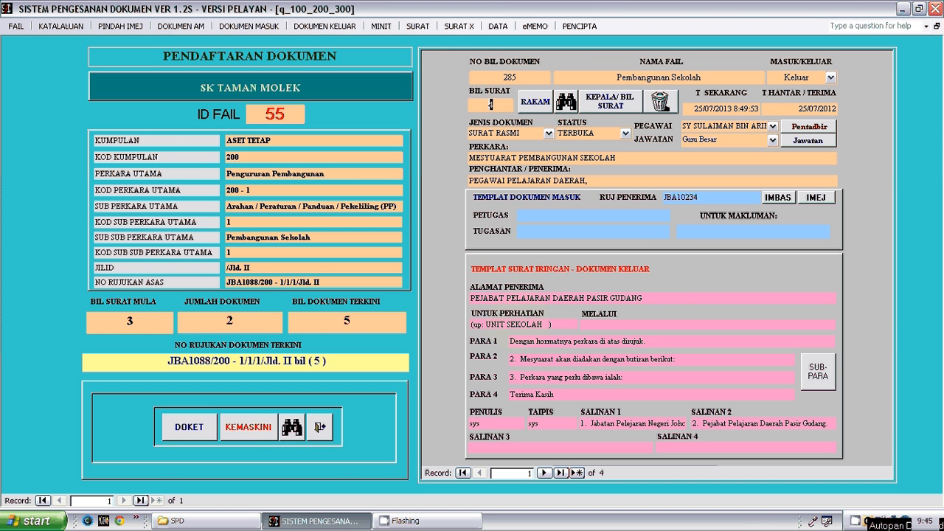
- Display the basic letter template (Papar Acuan Surat) for document number 285
click(417, 26)
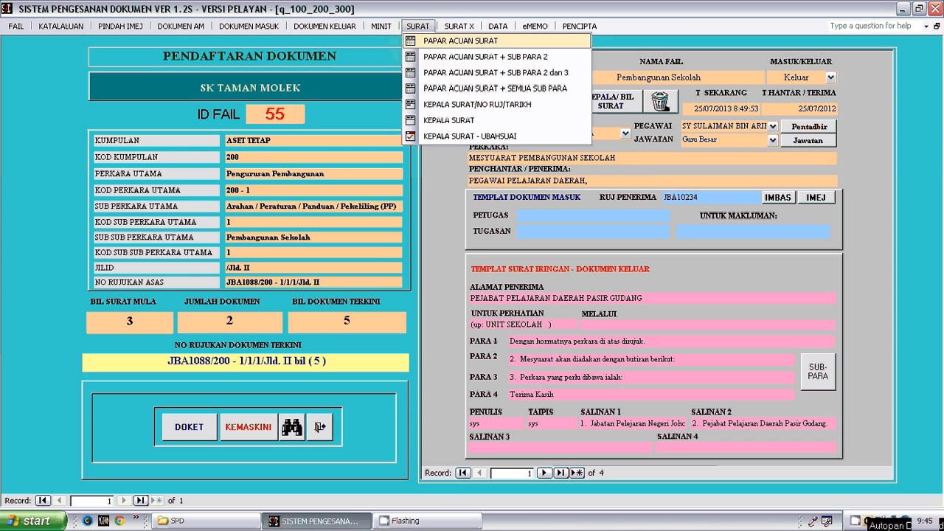
click(419, 28)
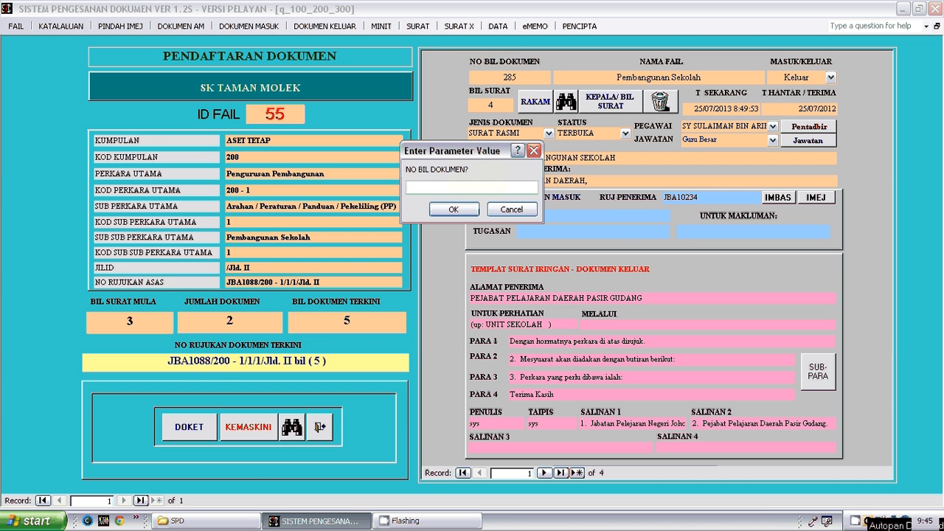
text(285)
click(469, 210)
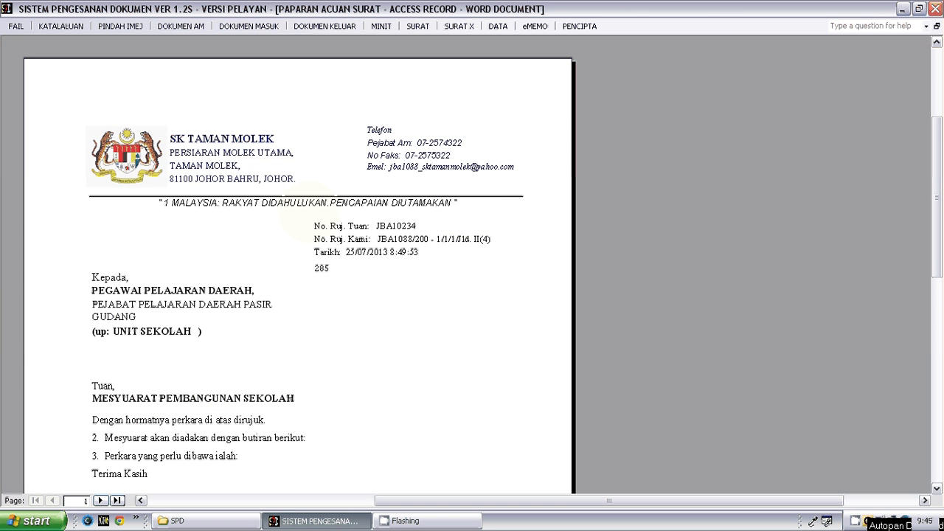
- Examine the basic letter for document number 285 from its letterhead and references down to the signature block and copy recipients
click(309, 212)
click(435, 168)
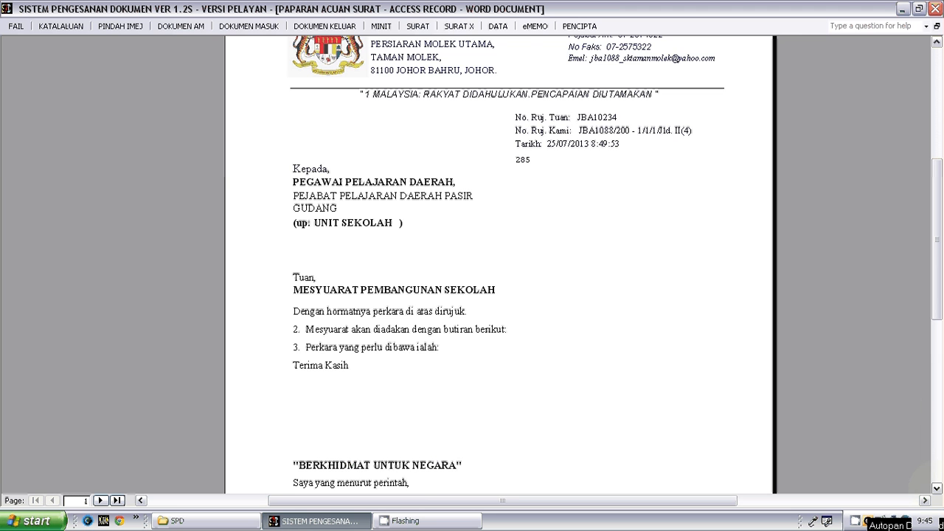
scroll(498, 295, down, 3)
scroll(498, 266, down, 2)
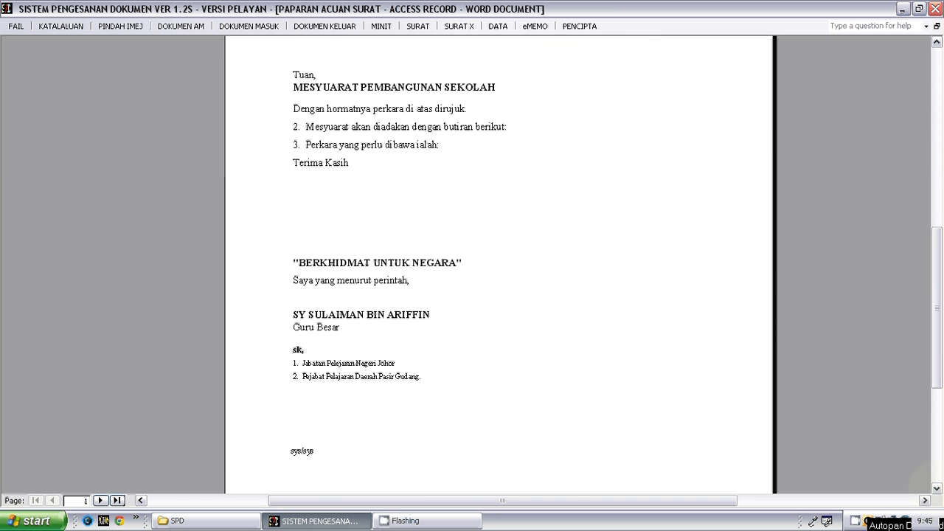
scroll(499, 266, down, 1)
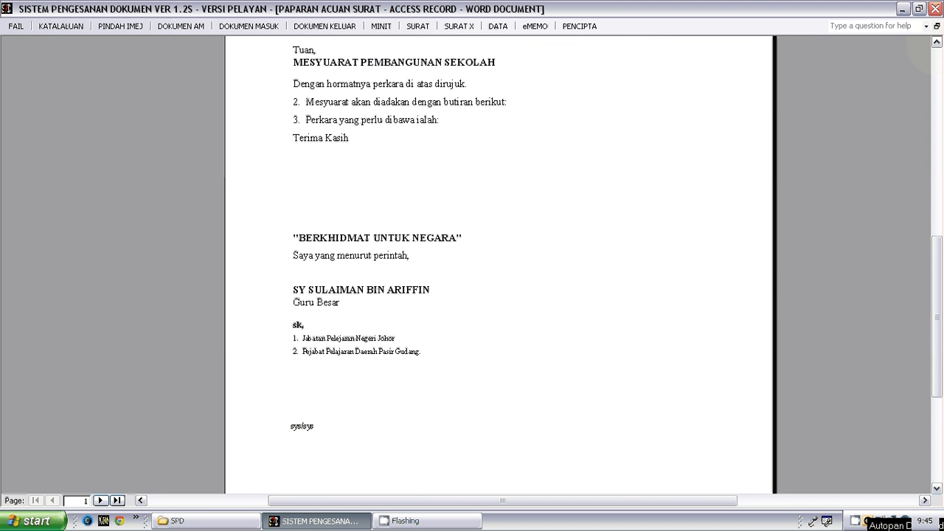
scroll(499, 265, up, 5)
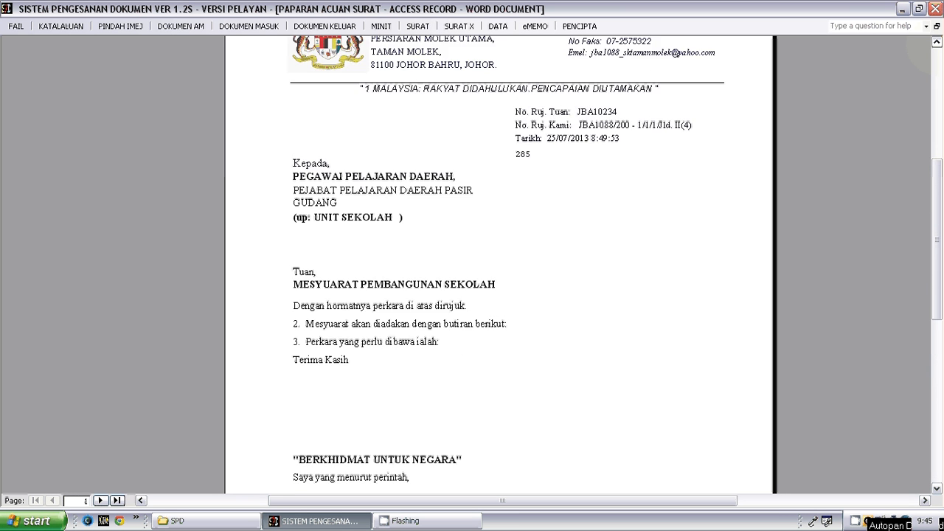
scroll(499, 266, up, 2)
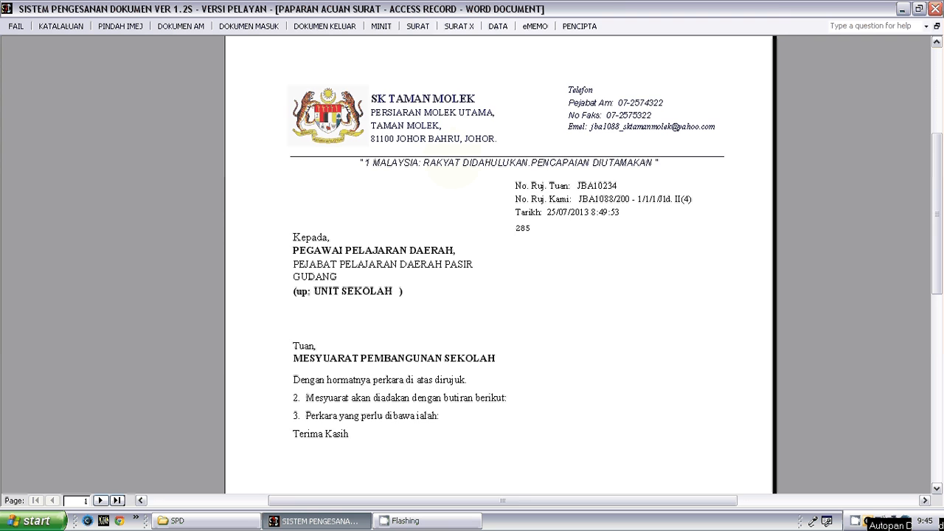
click(455, 171)
click(446, 144)
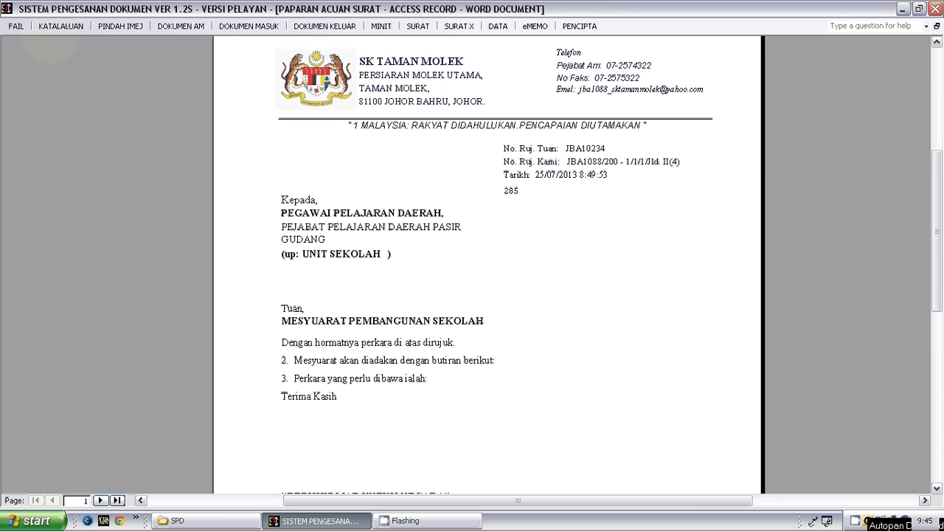
- Open the school profile (URUSPROFAIL) without exporting the letter, check the letterhead motto and update the profile
click(15, 26)
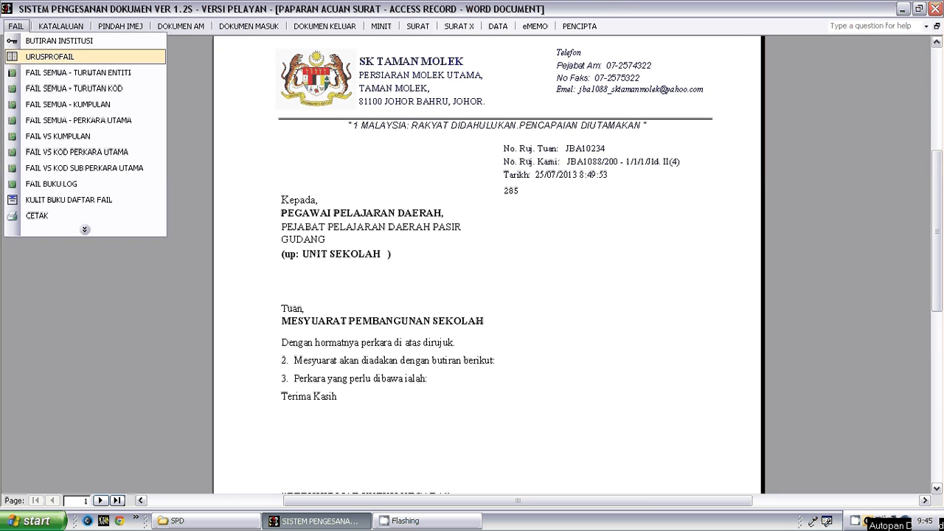
click(21, 56)
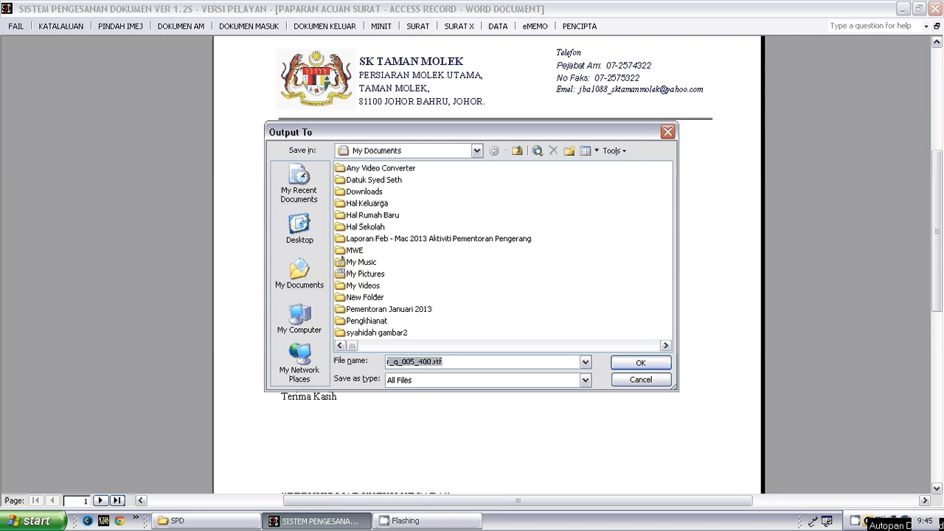
click(640, 380)
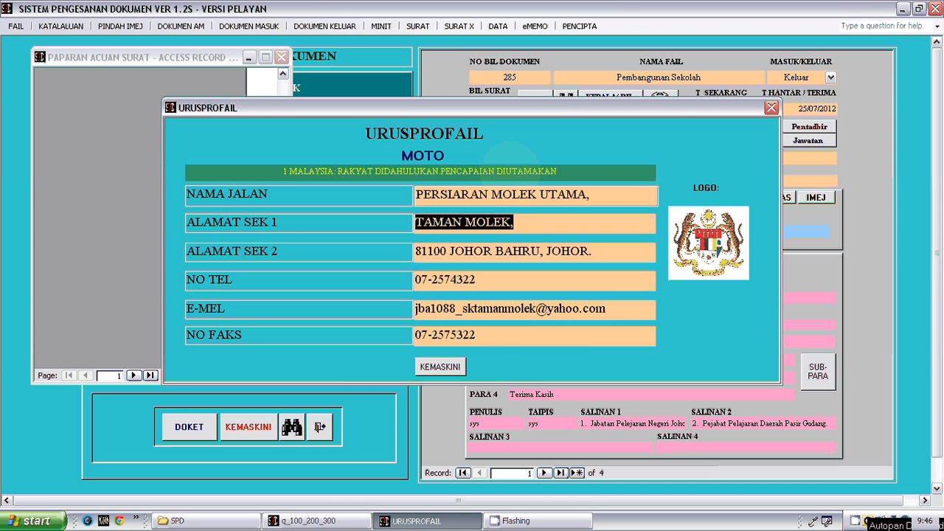
double_click(516, 171)
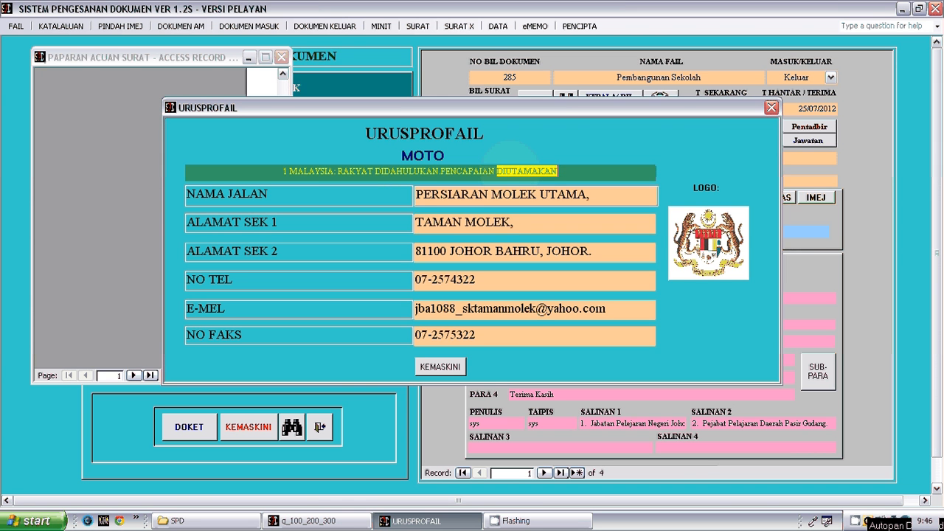
click(580, 171)
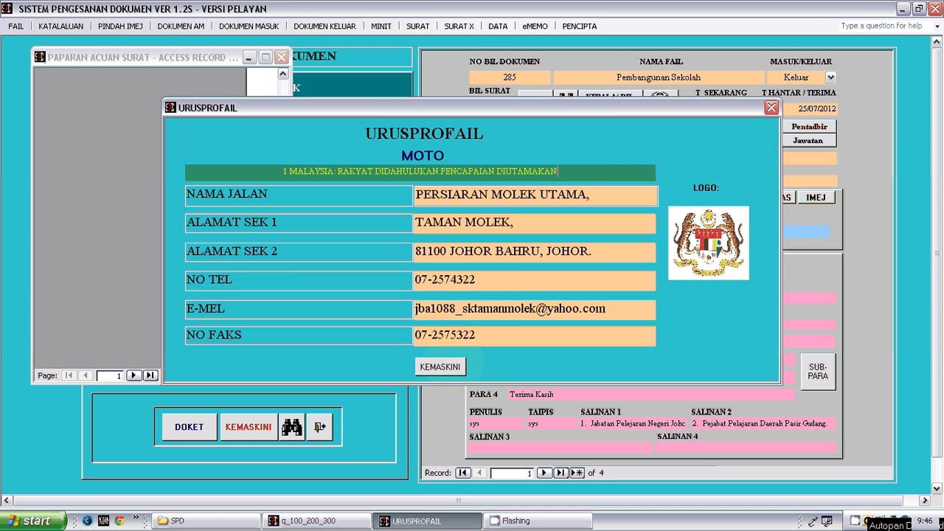
click(453, 366)
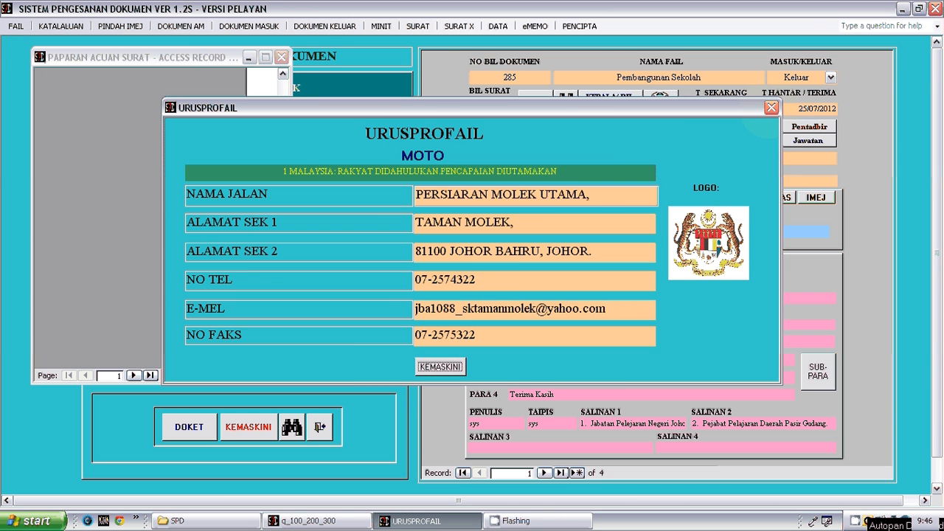
- Close the school profile and the basic letter preview, cancelling the export of r_q_005_400.rtf
click(771, 107)
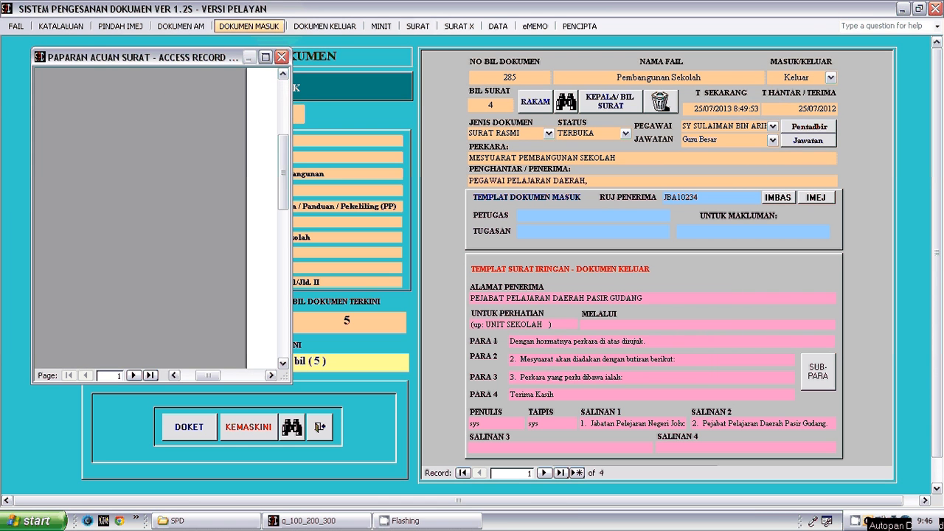
click(281, 57)
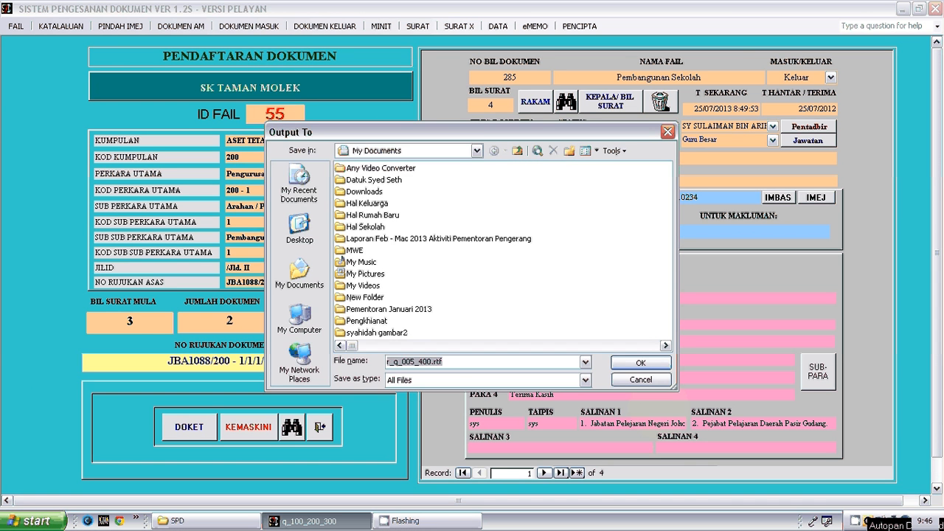
click(646, 380)
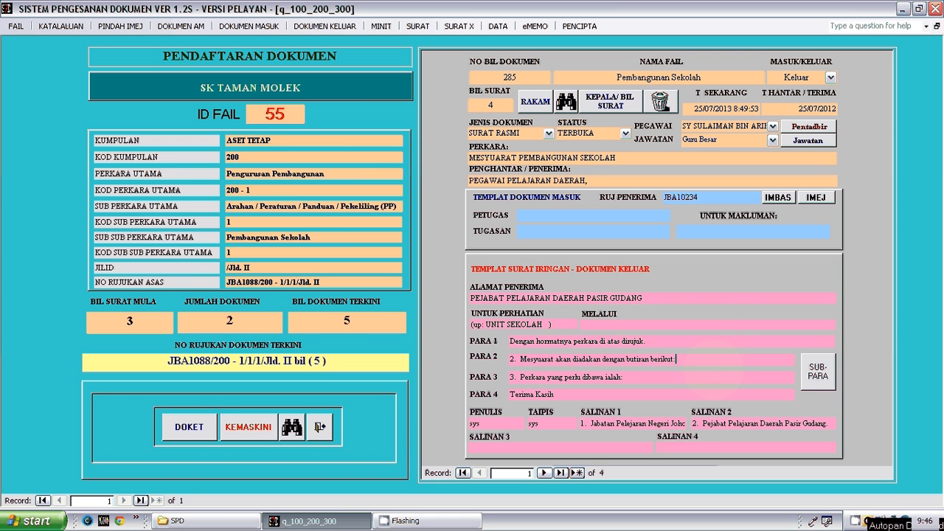
- Review the sub-paragraph entries for paragraphs 2, 3 and 4 of document 285, update them and return to the registration form
click(818, 371)
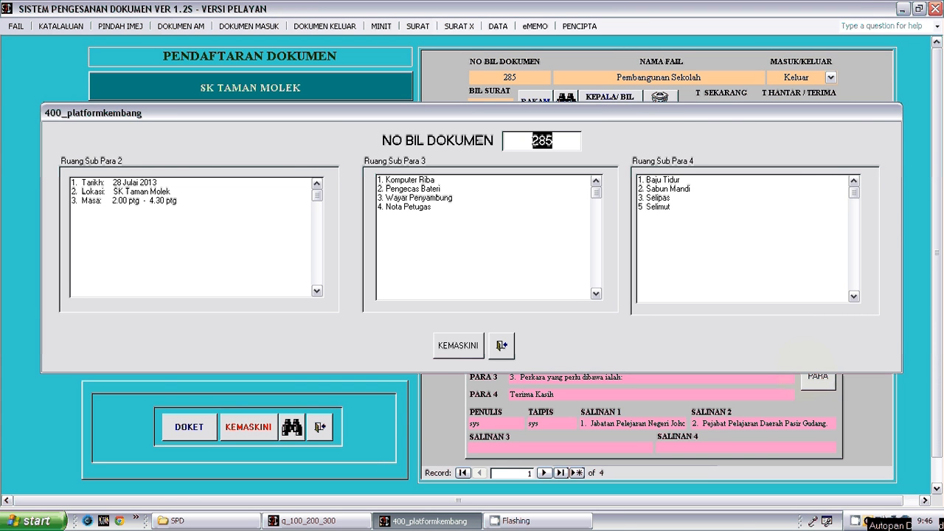
click(457, 345)
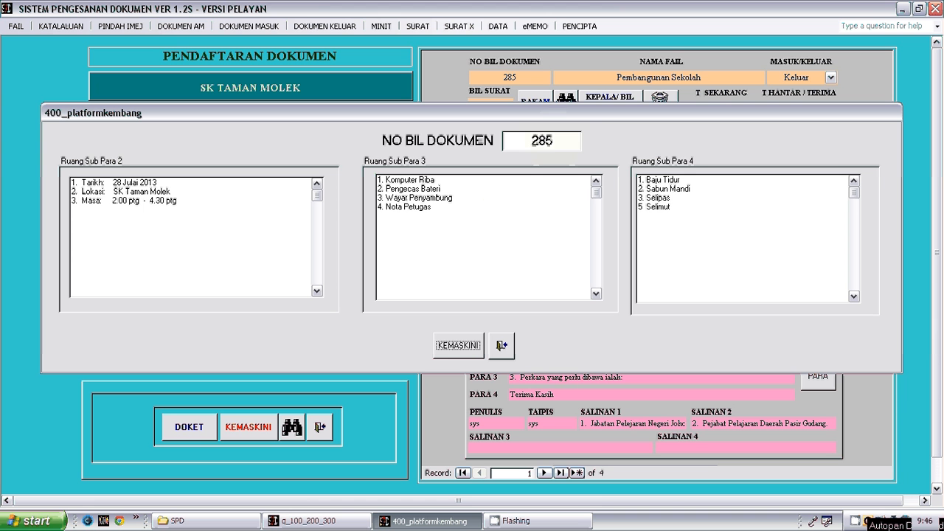
click(554, 141)
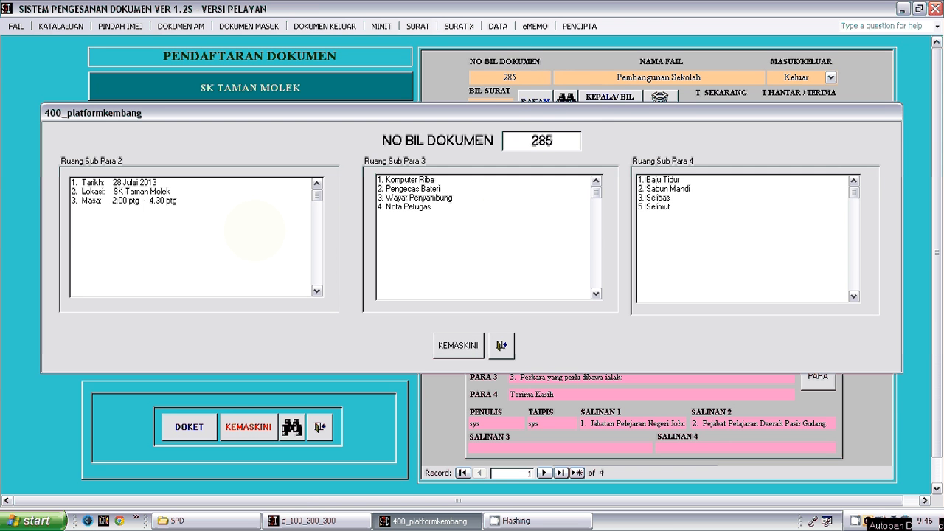
click(284, 214)
click(490, 212)
click(458, 346)
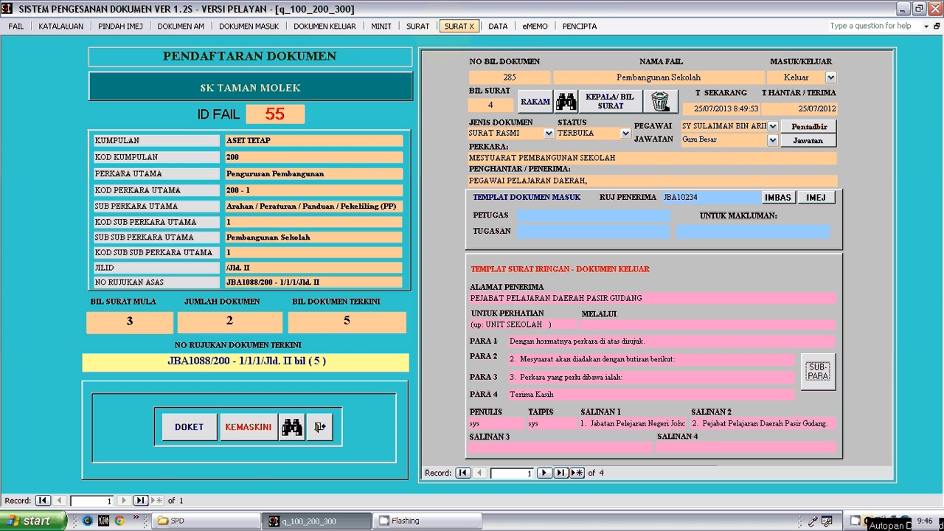
- Display the letter template with sub-paragraphs 2 and 3 (Papar Acuan Surat + Sub Para 2 dan 3) for document number 285
click(418, 25)
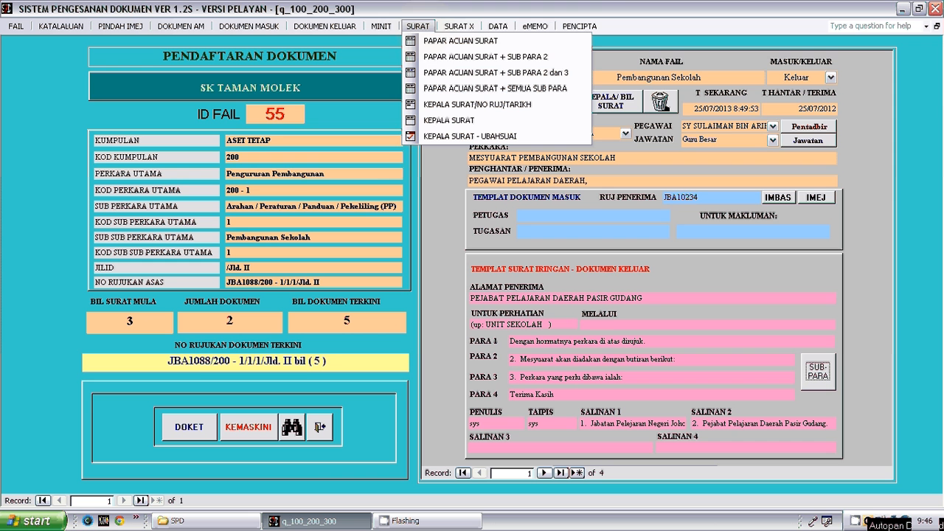
key(Down)
key(Down)
key(Down)
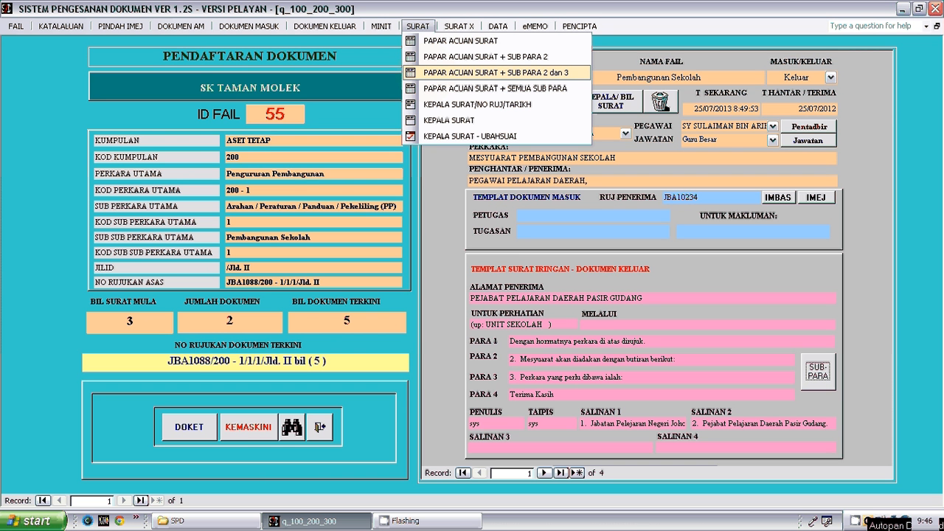
key(Return)
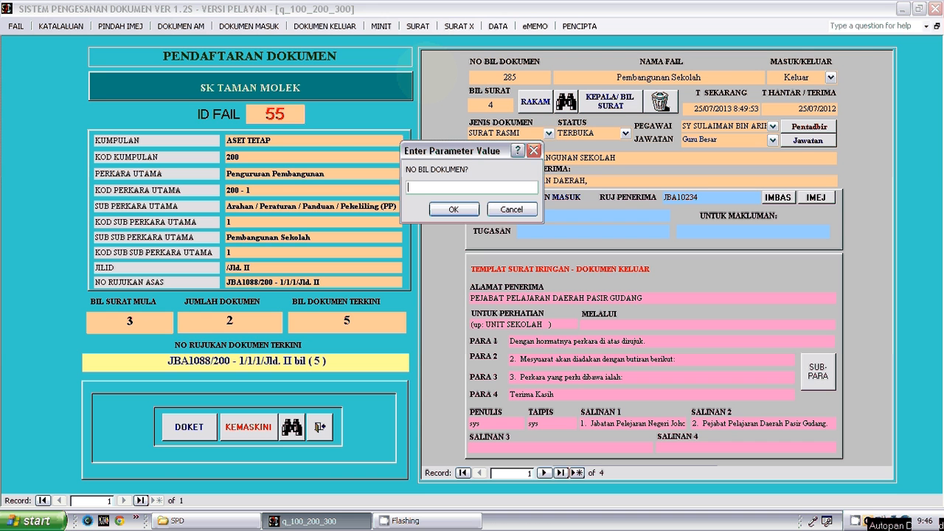
text(285)
key(Return)
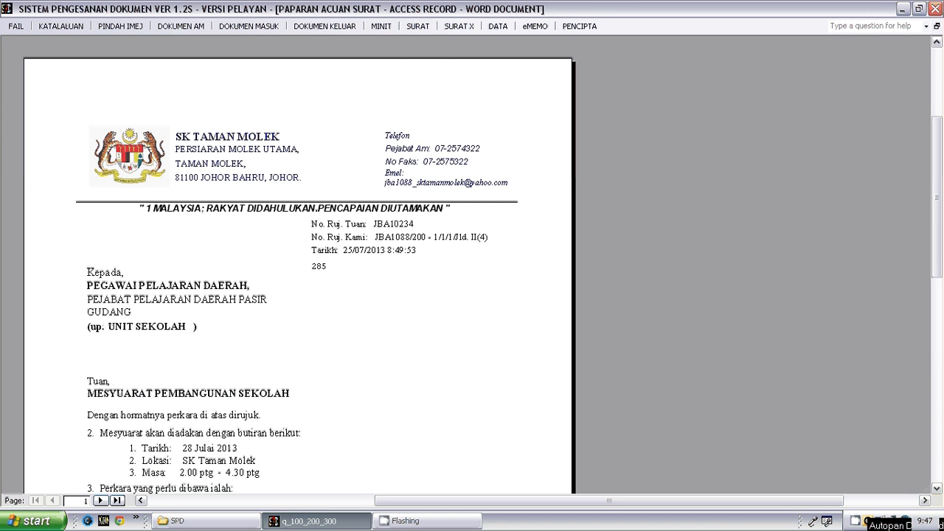
- Examine the letter with sub-paragraphs, checking the letterhead, the meeting details under paragraph 2 and the item list under paragraph 3
click(427, 72)
click(408, 235)
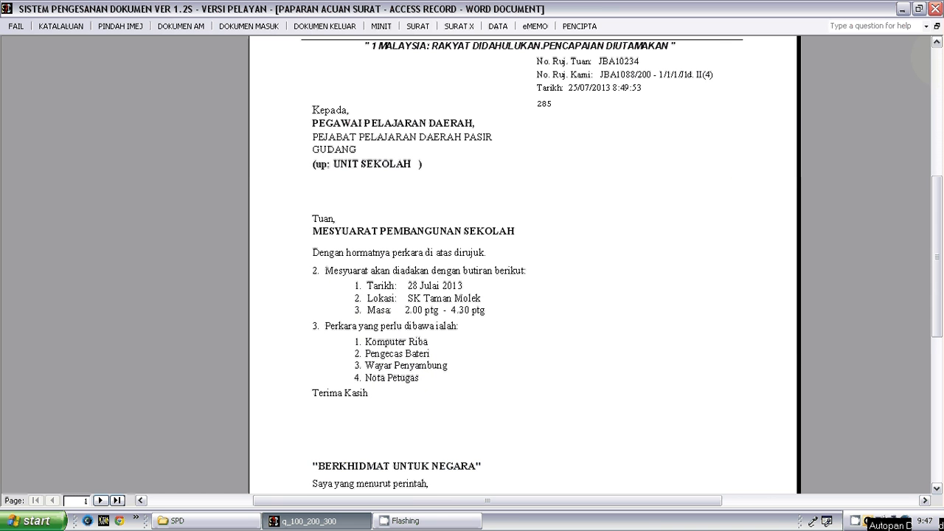
click(937, 59)
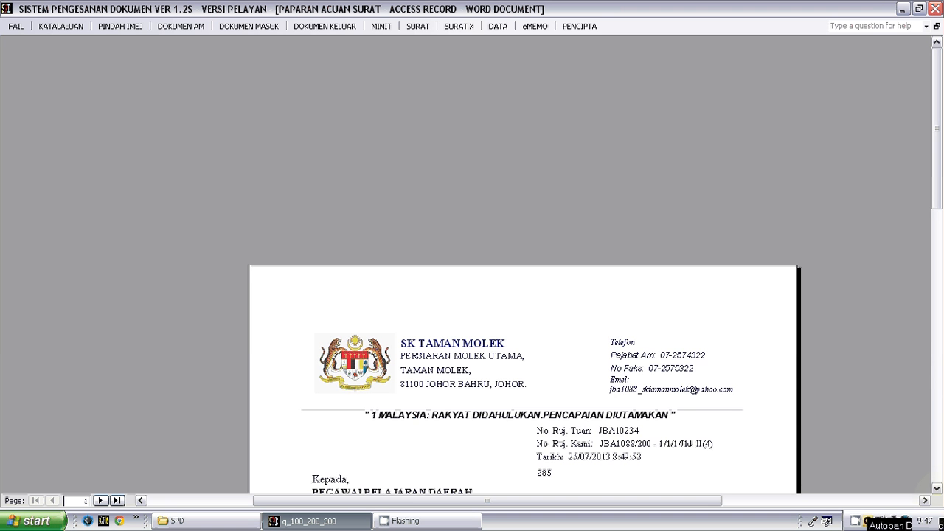
click(936, 488)
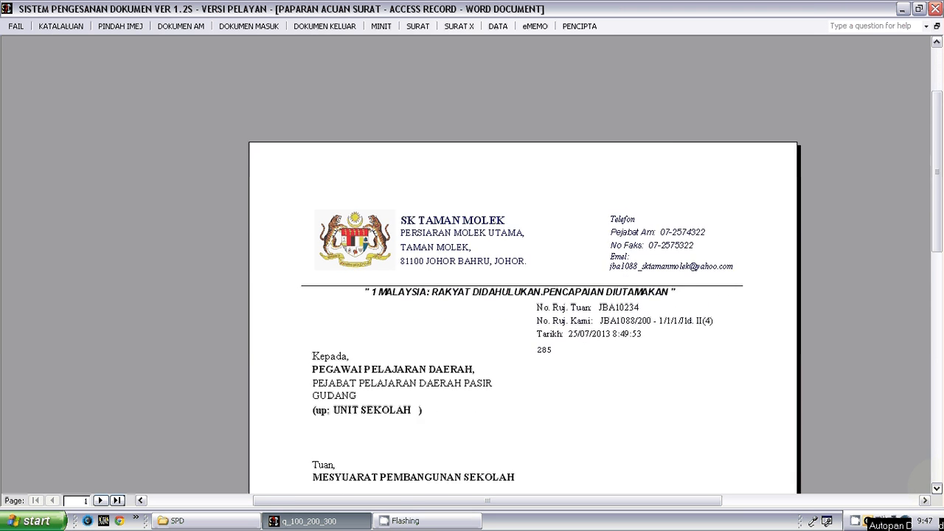
click(937, 489)
click(937, 488)
click(936, 488)
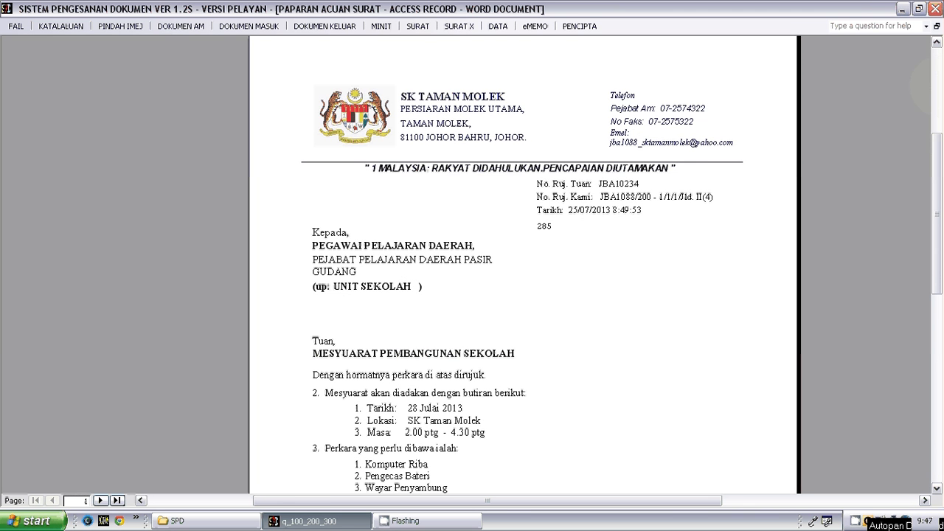
- Close the letter preview, export the letter for document number 285 to the Desktop as r_q_005-400b.rtf and check it in Word
click(937, 26)
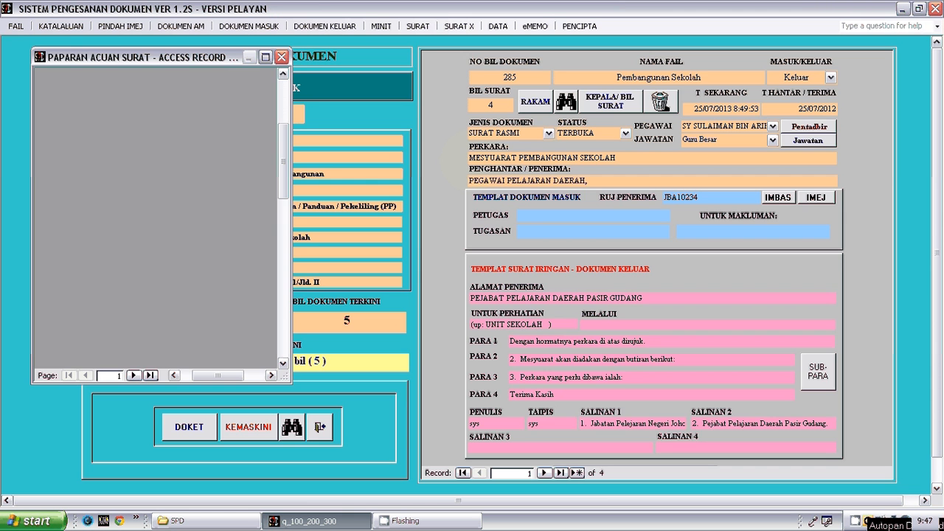
click(266, 57)
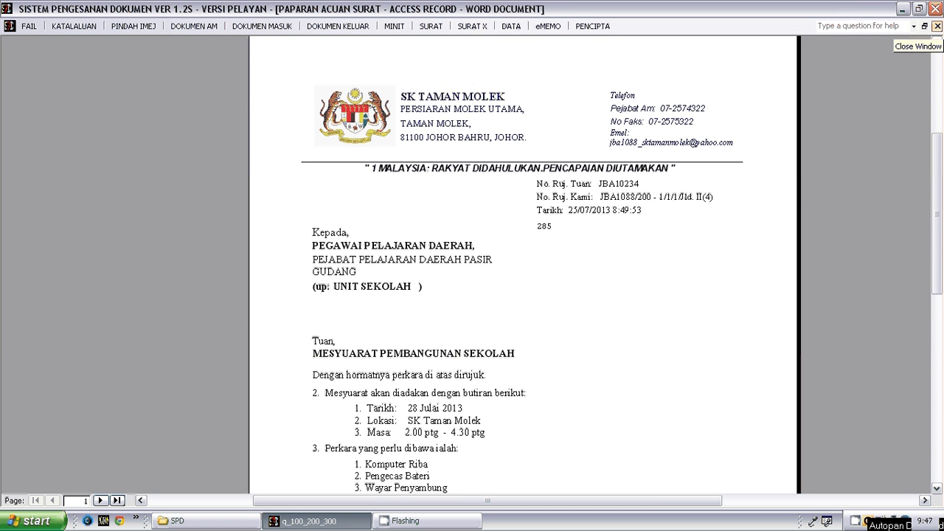
click(937, 26)
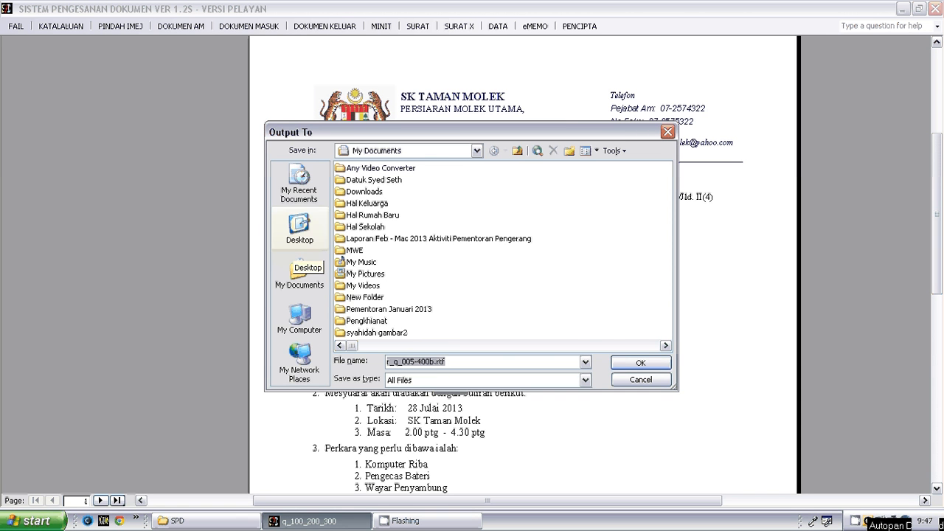
click(297, 233)
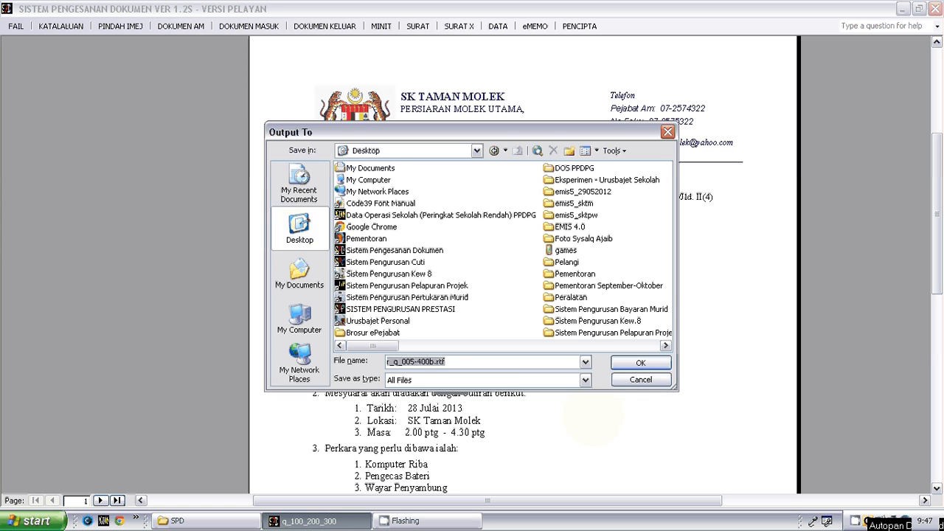
click(628, 361)
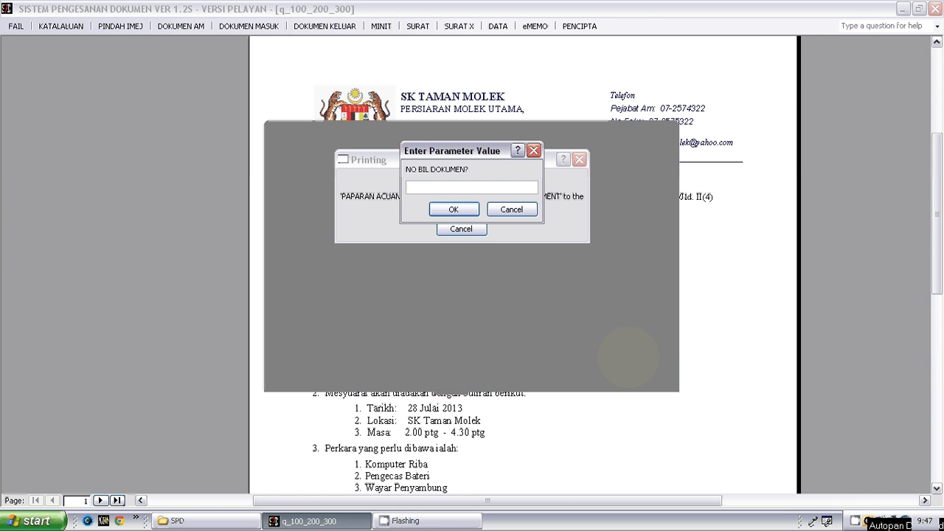
text(285)
key(Return)
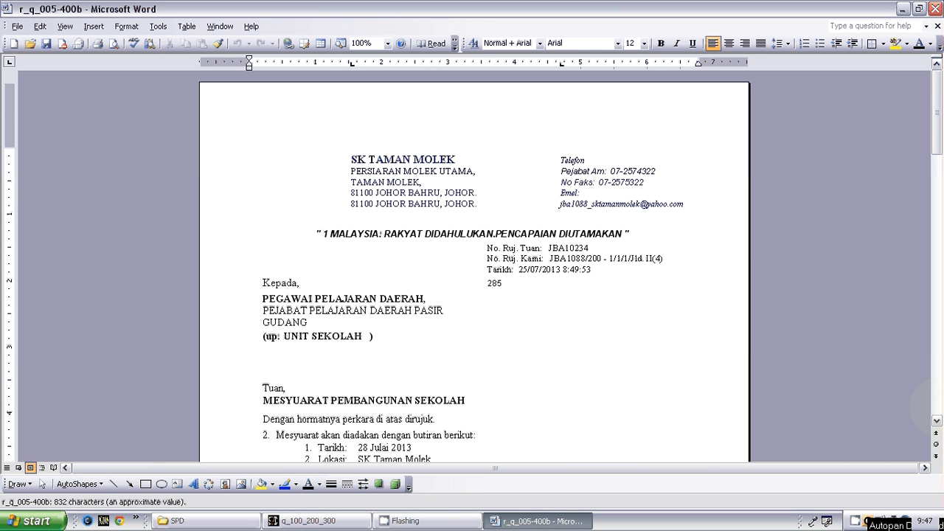
click(936, 405)
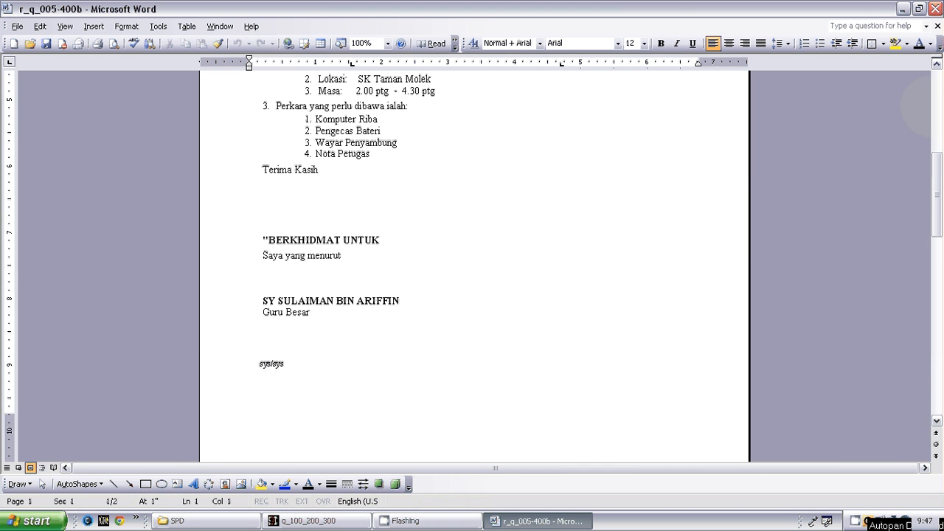
click(935, 103)
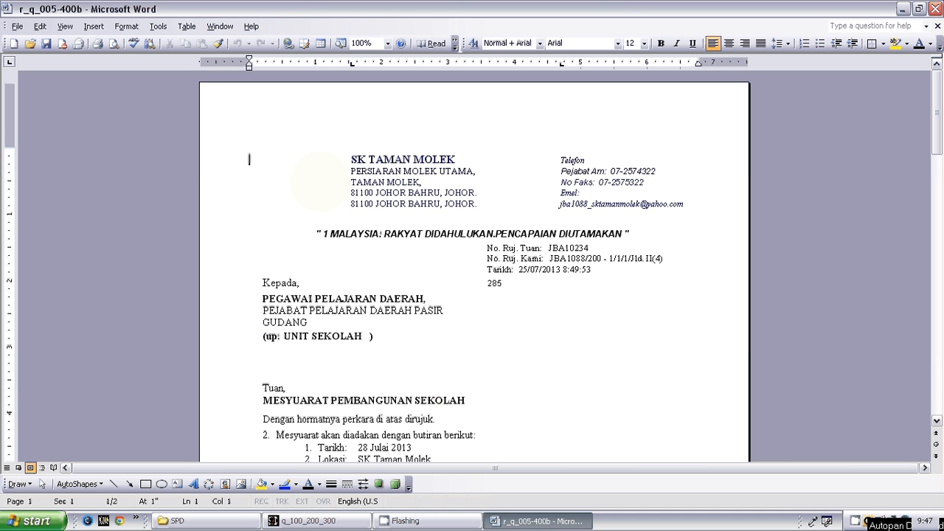
- Delete the school letterhead and contact details from the exported letter and fill their place with blank lines
drag(333, 159, 705, 199)
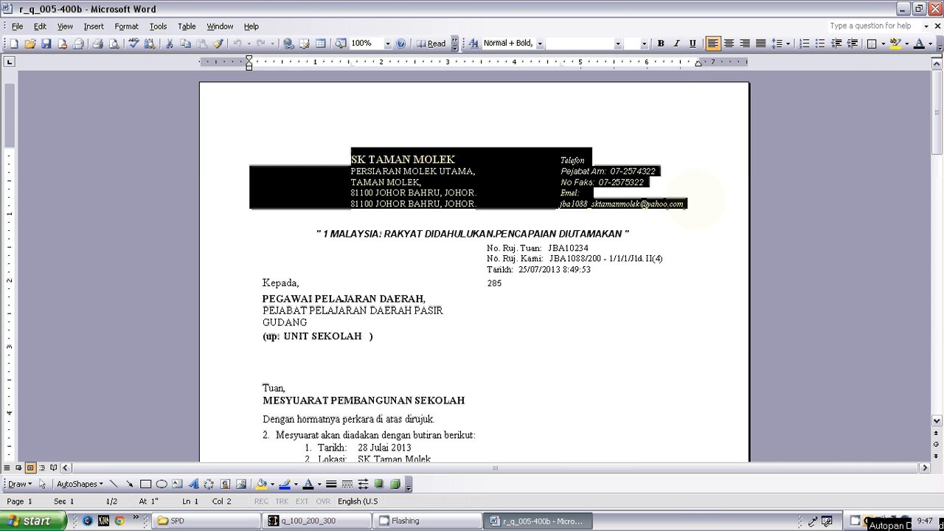
key(Delete)
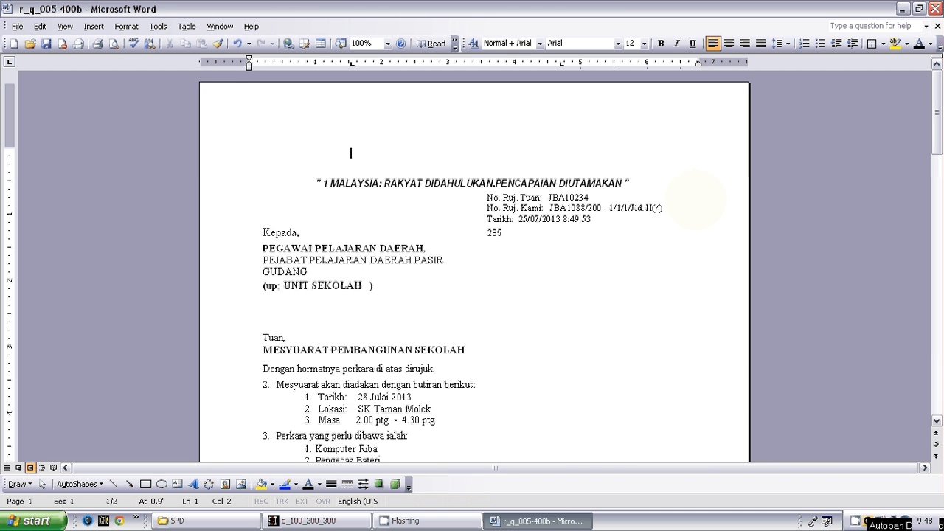
key(Return)
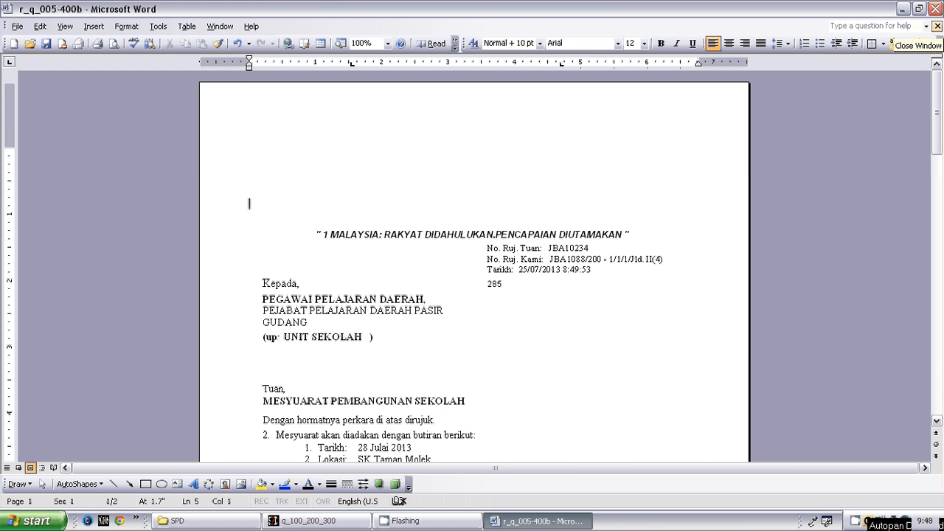
- Close r_q_005-400b without saving the changes and exit Word to return to the registration form
click(937, 26)
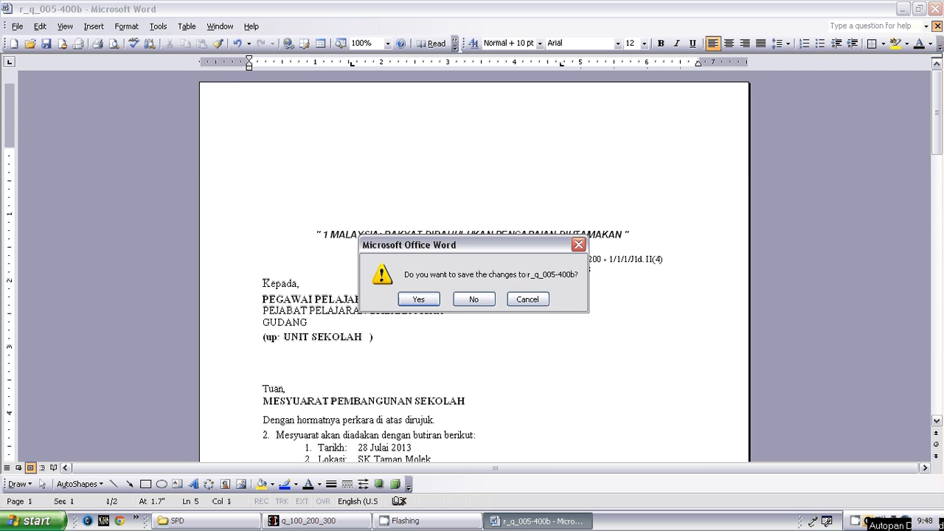
click(490, 296)
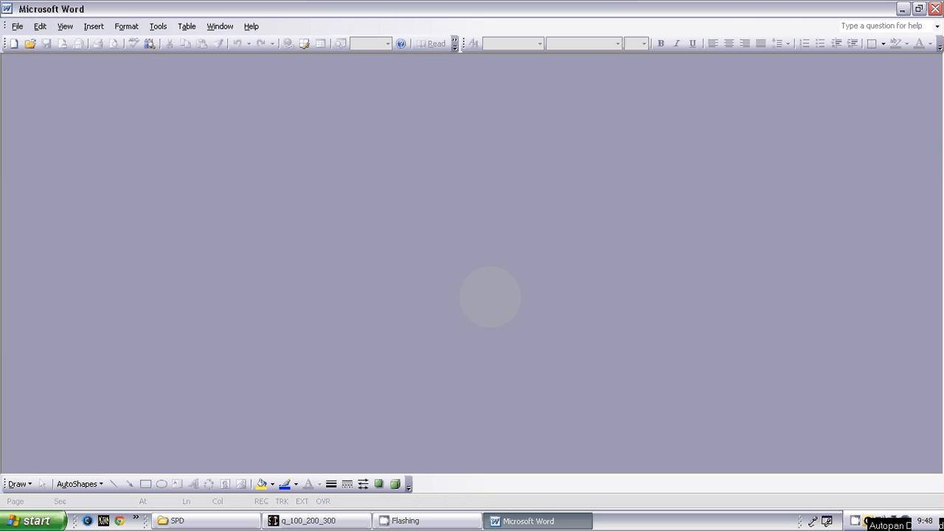
click(935, 9)
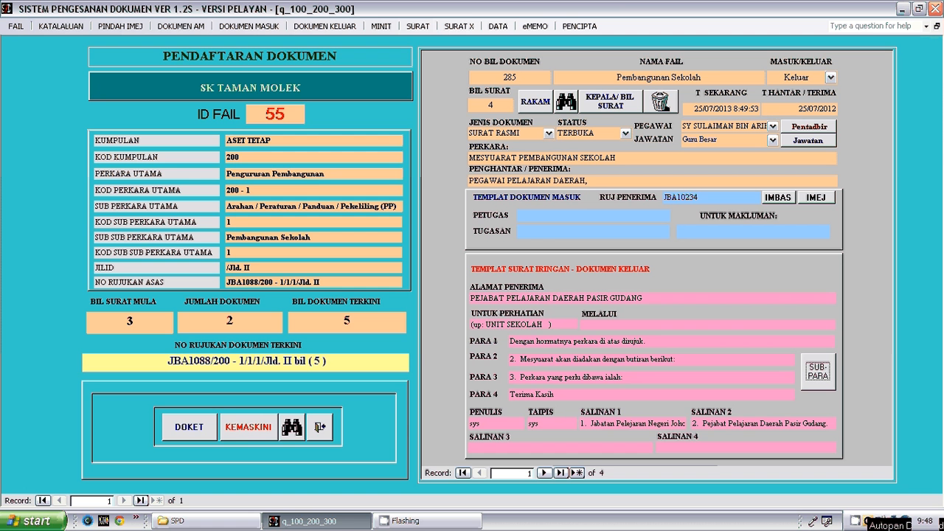
- Preview document 285's Surat X letter with sub-paragraphs 2 and 3 as a whole page, and close it without exporting
click(459, 26)
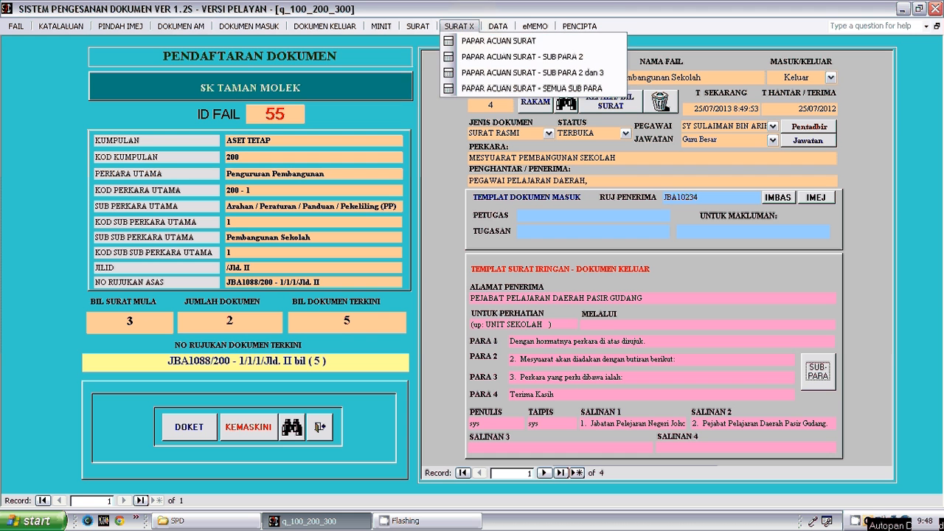
click(482, 41)
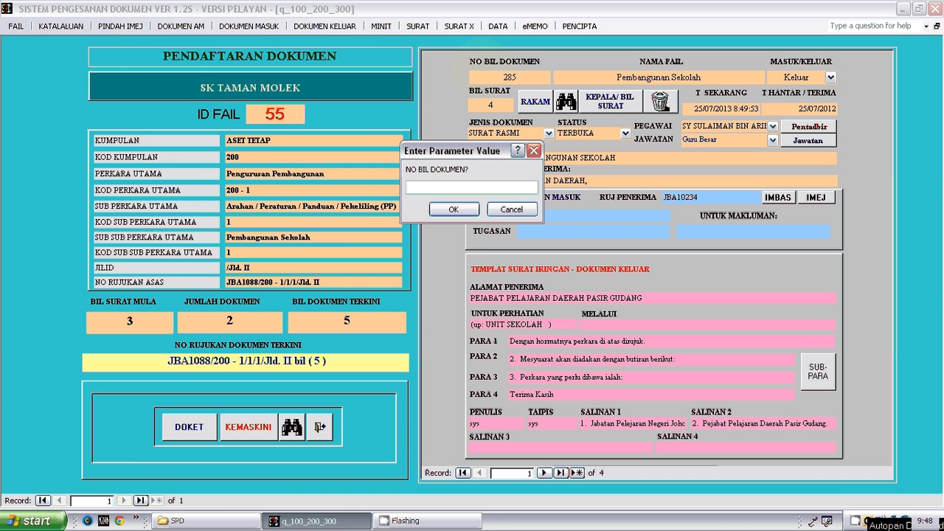
text(285)
key(Return)
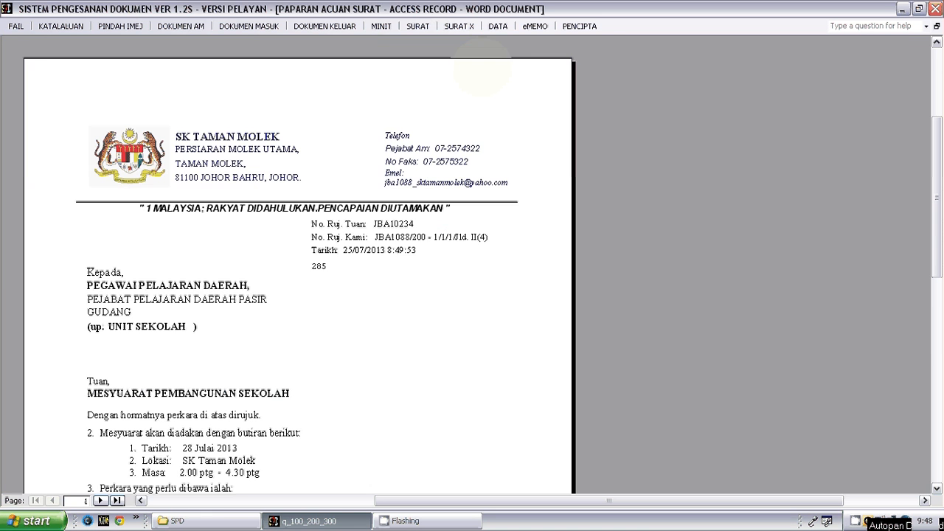
click(356, 166)
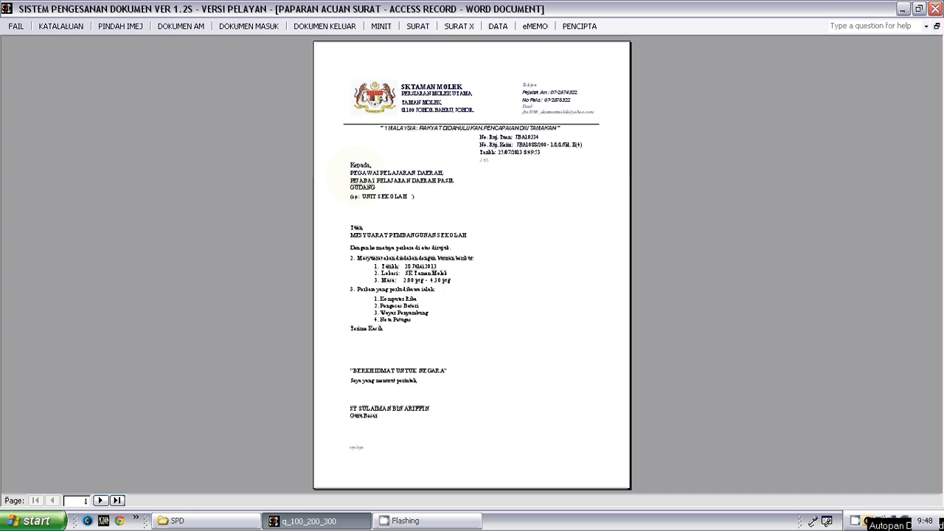
click(918, 9)
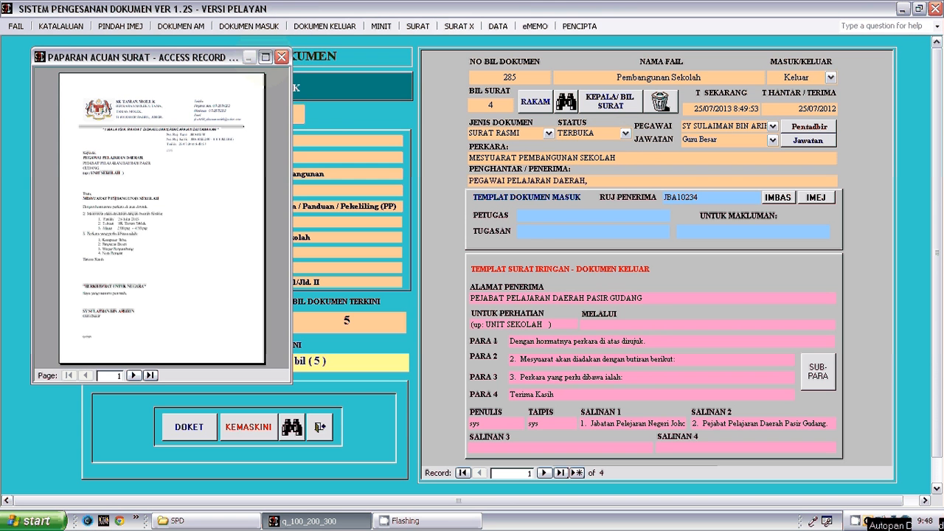
click(264, 57)
click(938, 26)
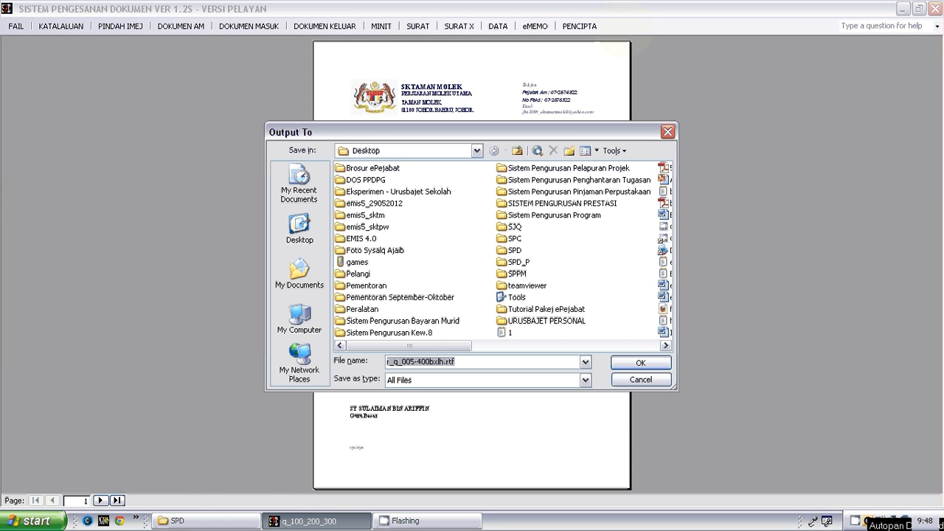
click(640, 380)
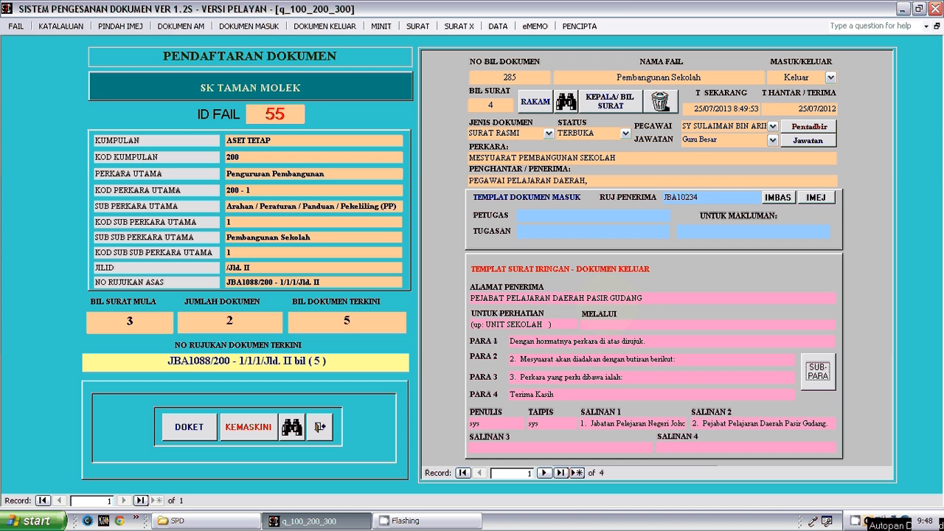
- Display Papar Acuan Surat - Sub Para 2 dan 3 from Surat X again for document 285, and dismiss the preview and its export
click(459, 25)
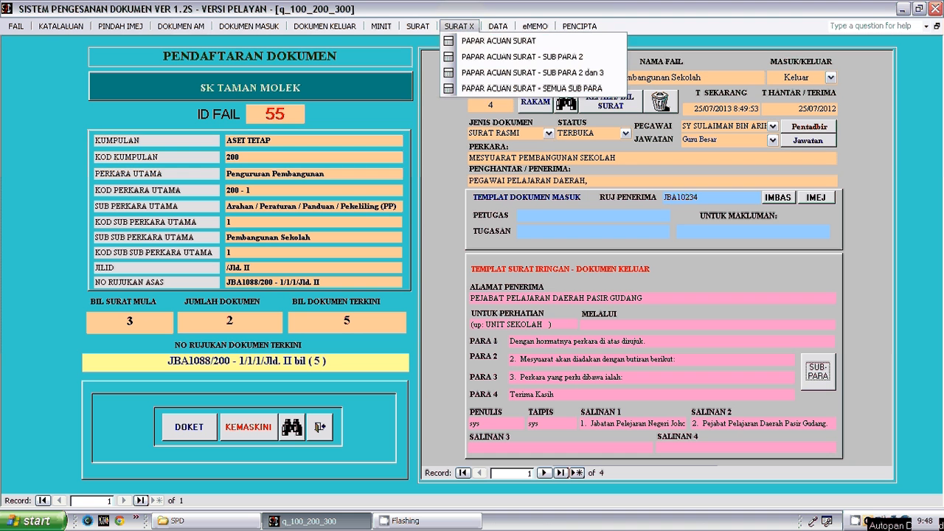
click(533, 72)
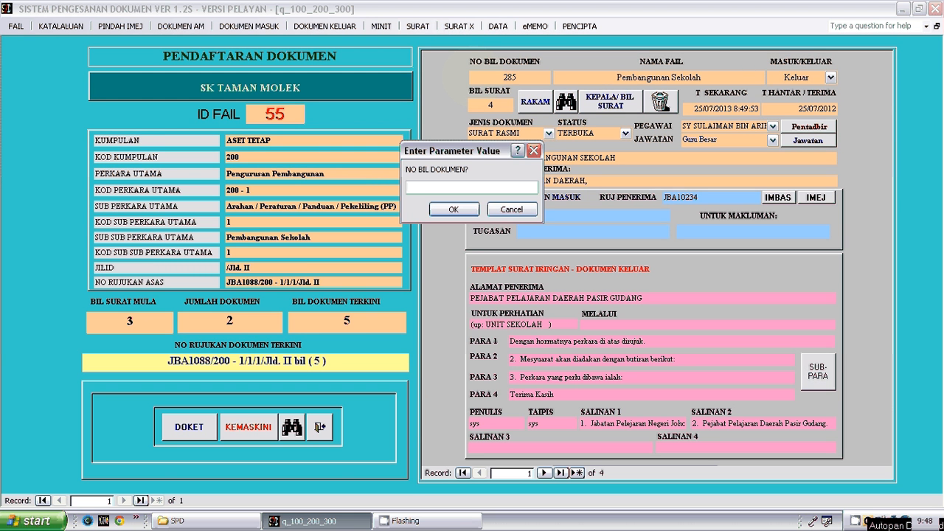
text(285)
key(Return)
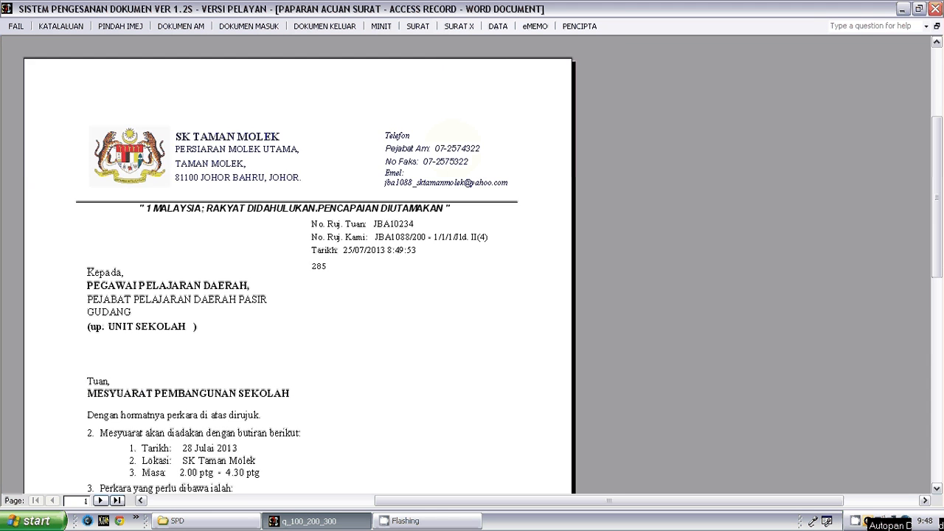
click(454, 136)
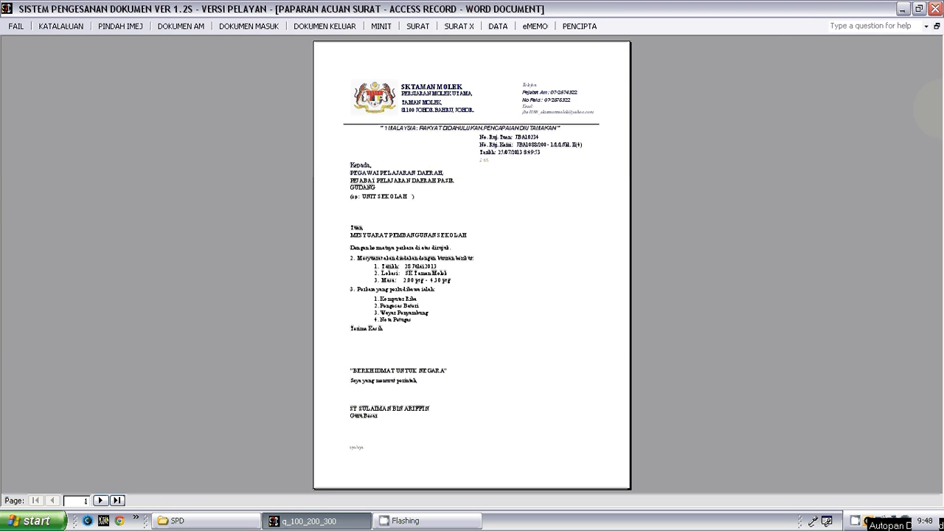
click(936, 26)
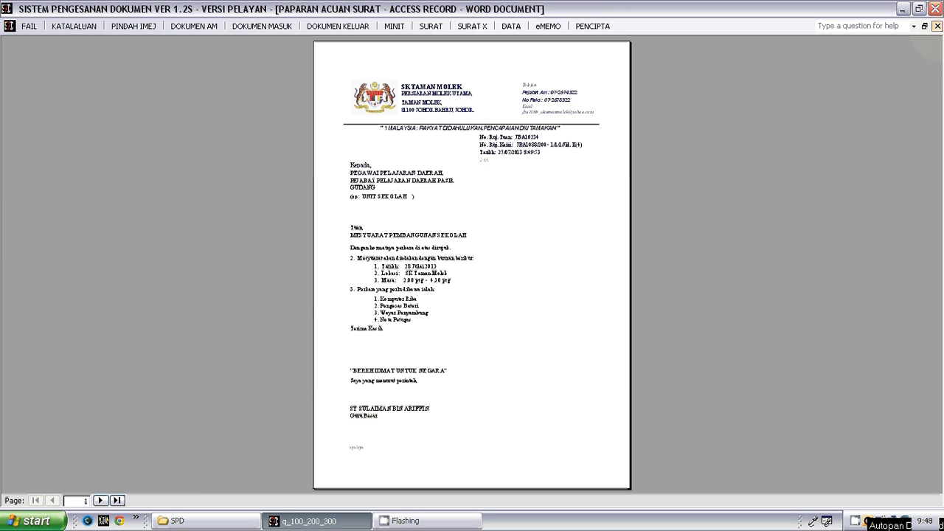
click(936, 26)
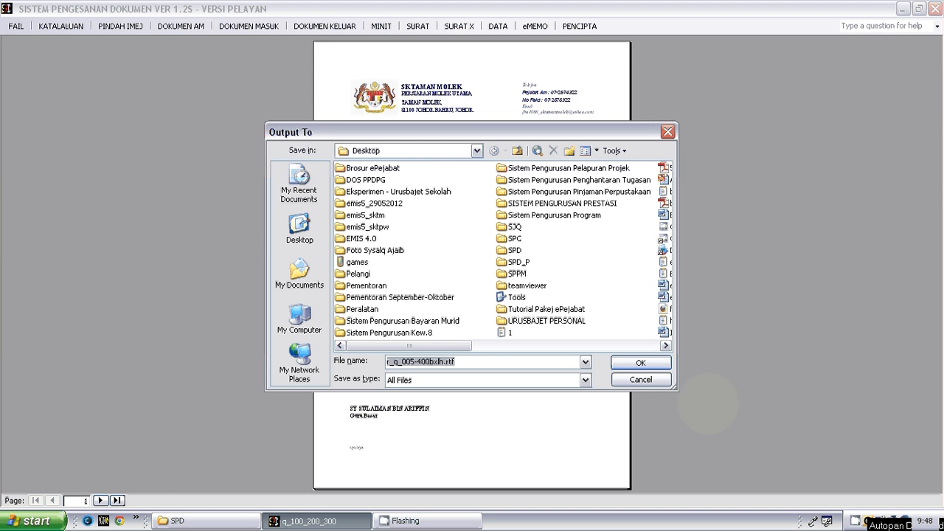
click(639, 379)
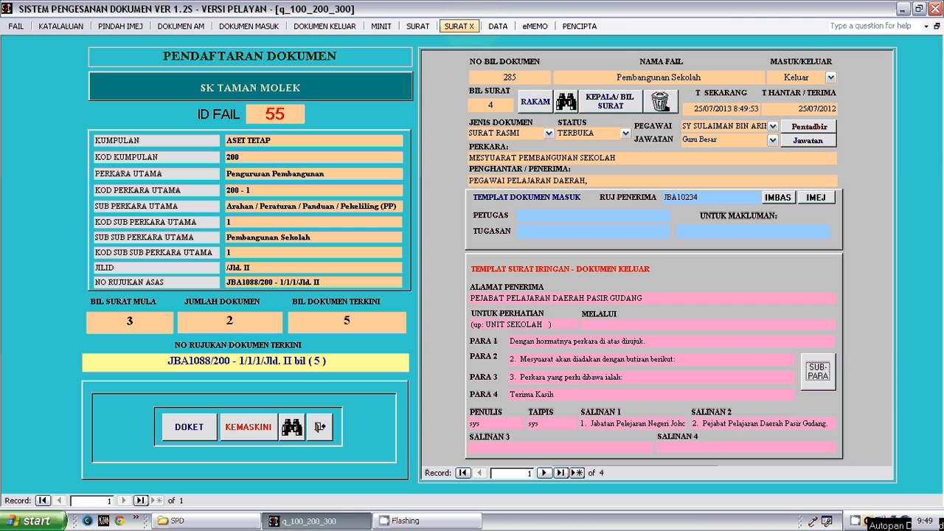
- Inspect the Surat X letter template Papar Acuan Surat - Sub Para 2 for document 285, and close it without exporting
click(469, 27)
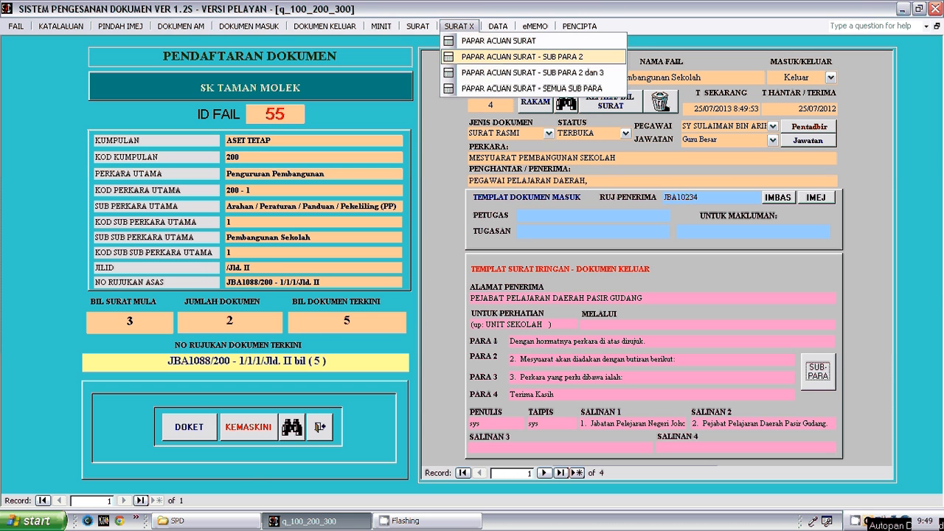
click(473, 57)
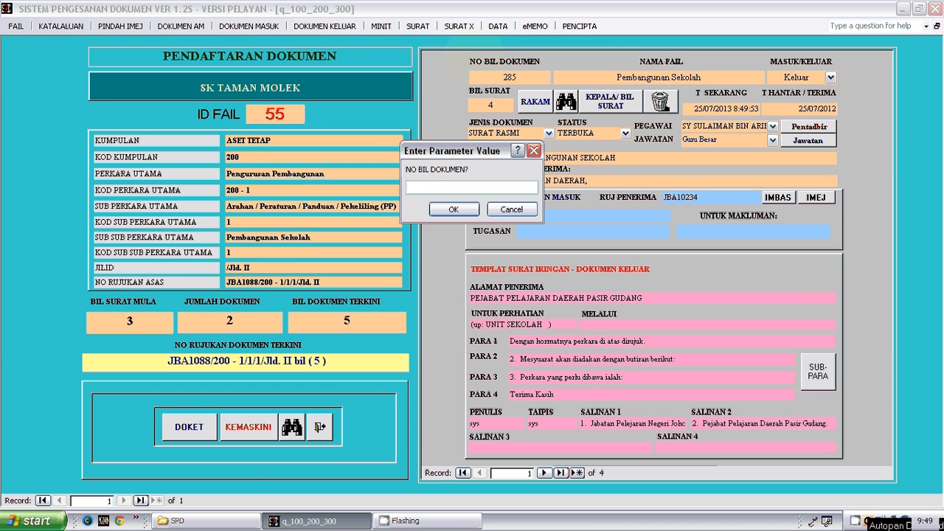
text(285)
key(Return)
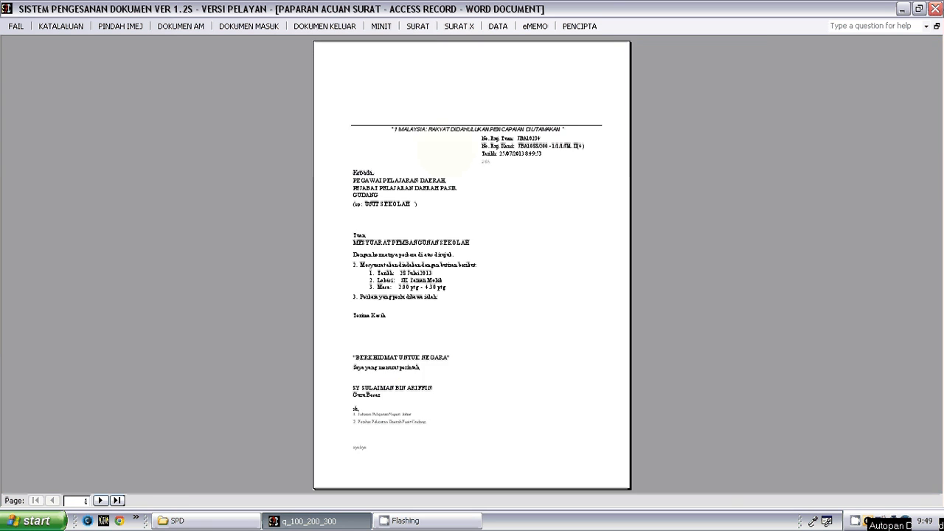
click(445, 151)
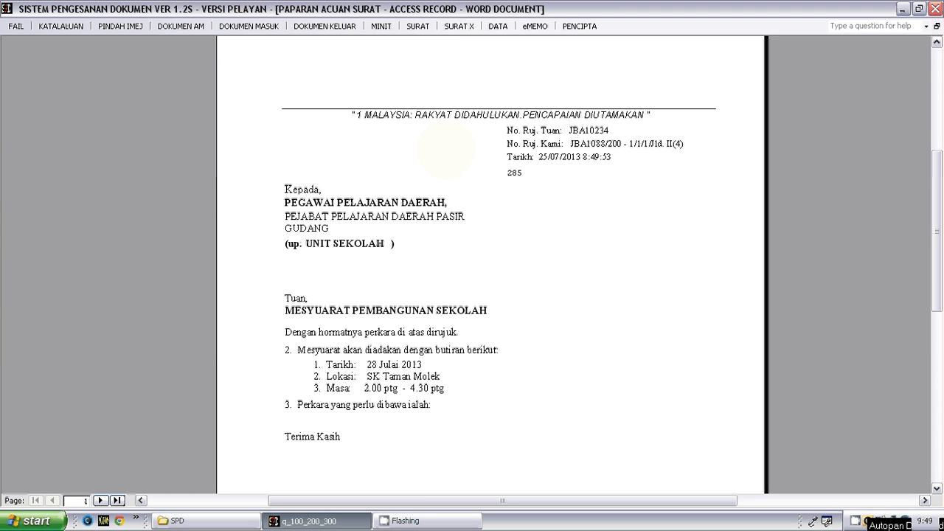
click(445, 151)
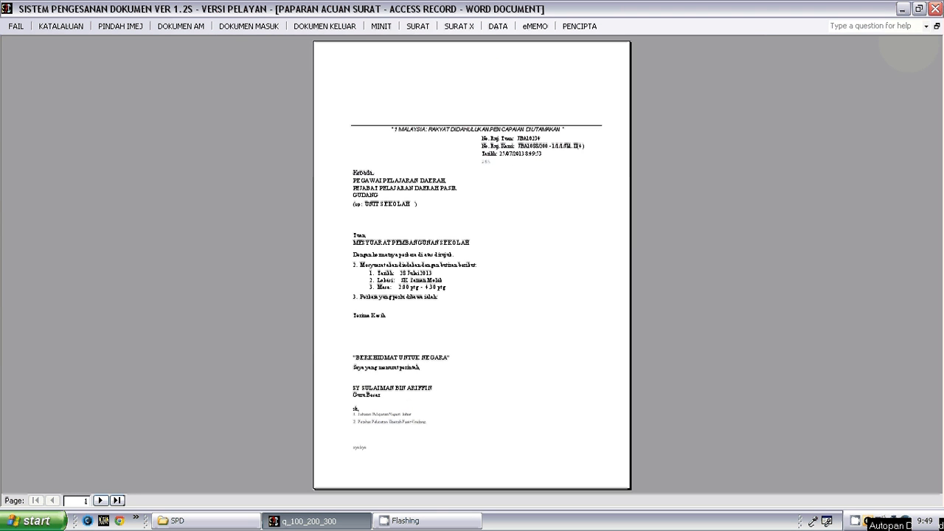
click(938, 26)
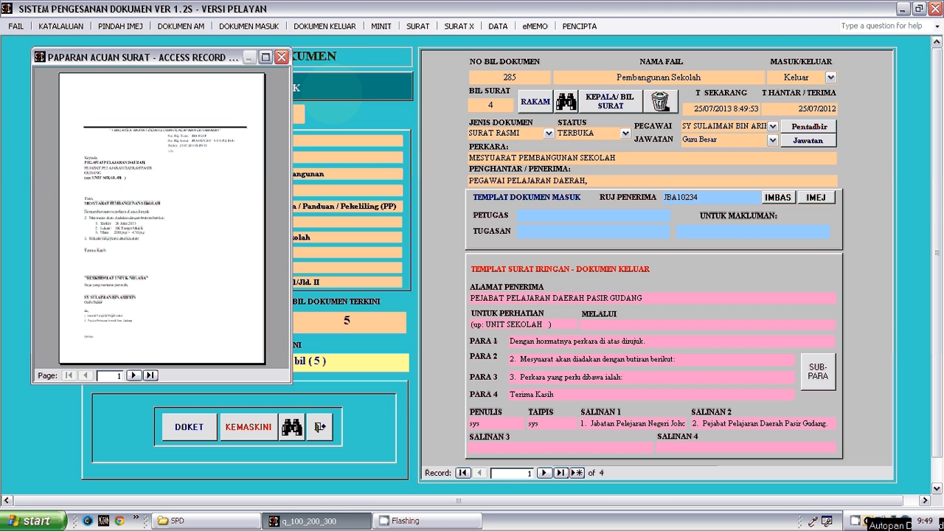
click(264, 57)
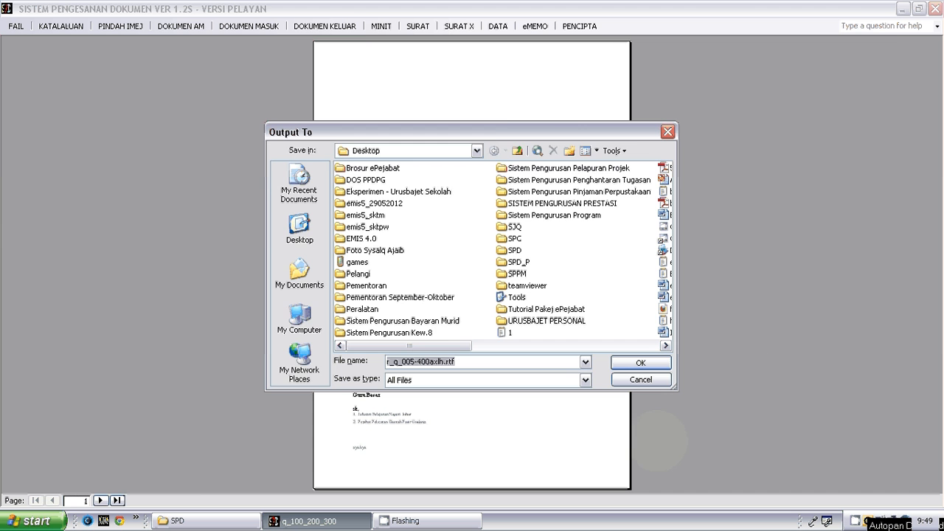
click(639, 381)
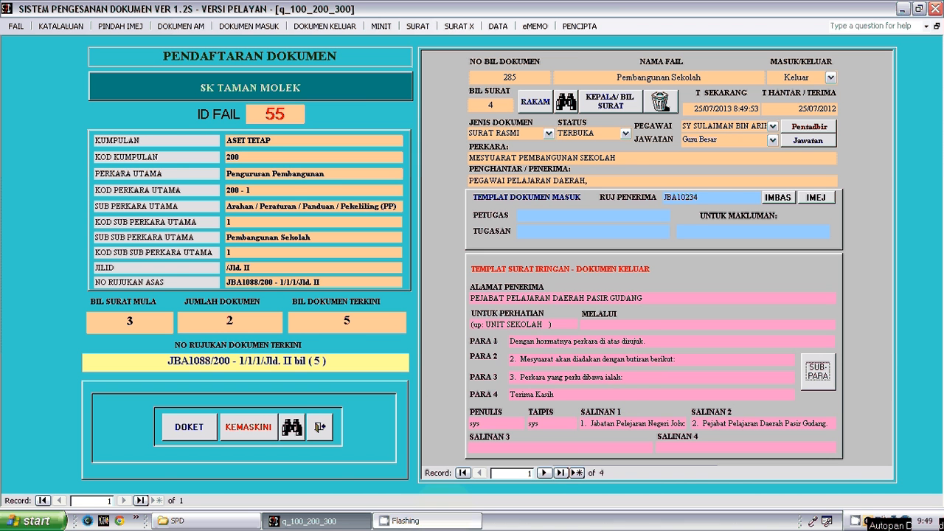
- Browse document records 286 to 288, checking each one's Masuk/Keluar type and Bil Surat against the file's Bil Dokumen Terkini
click(543, 473)
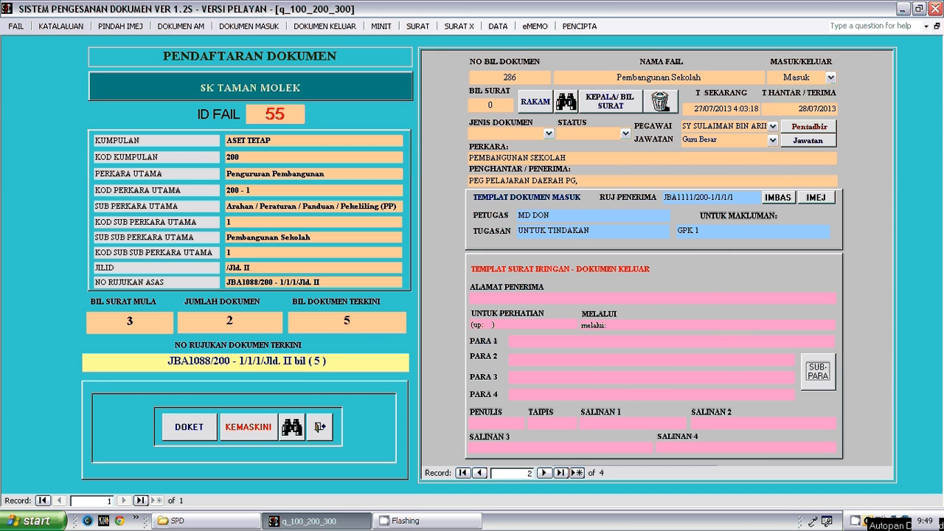
click(831, 78)
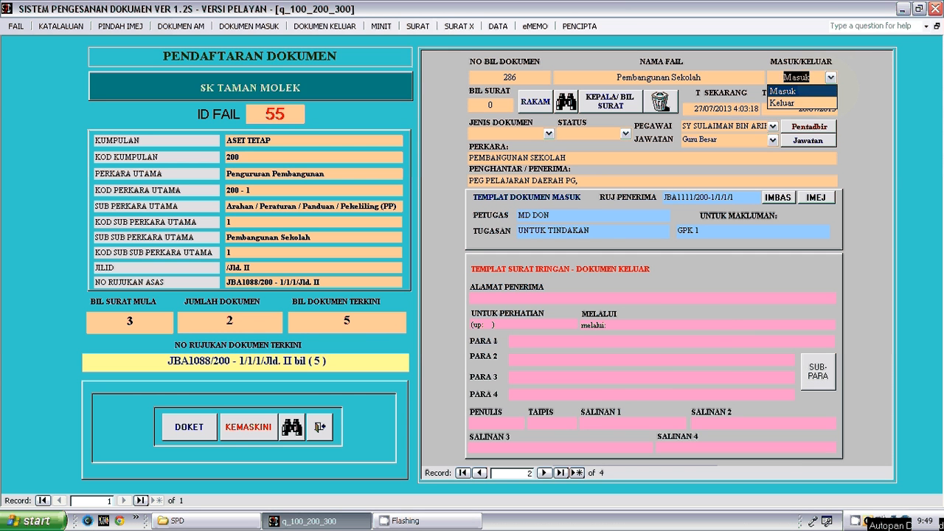
click(831, 78)
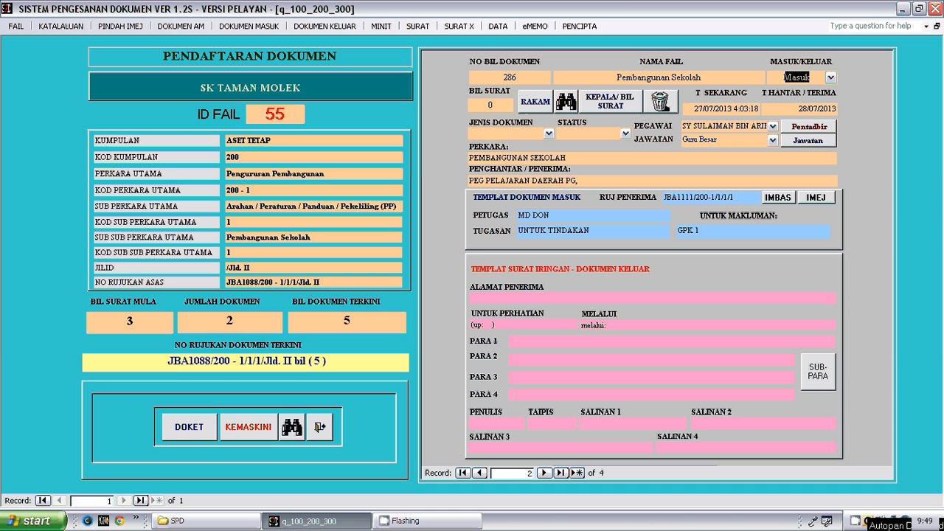
click(493, 105)
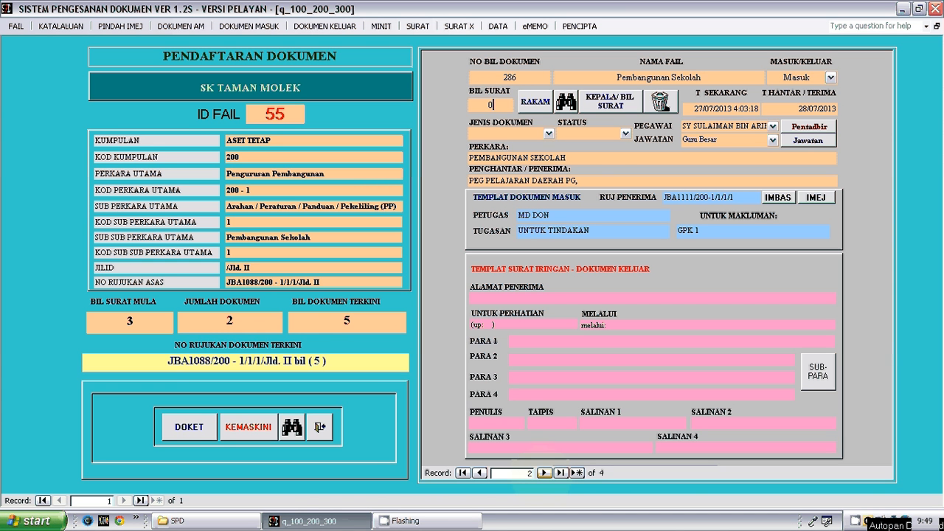
click(544, 473)
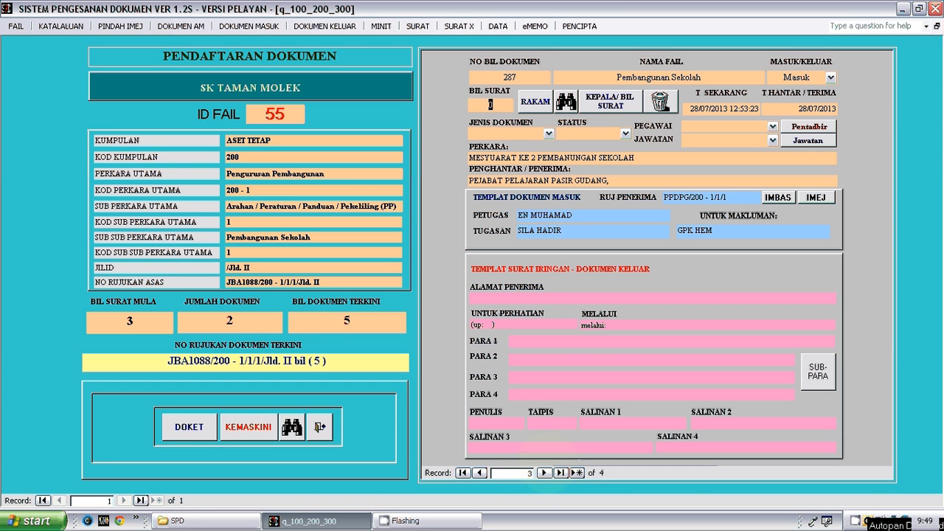
click(543, 473)
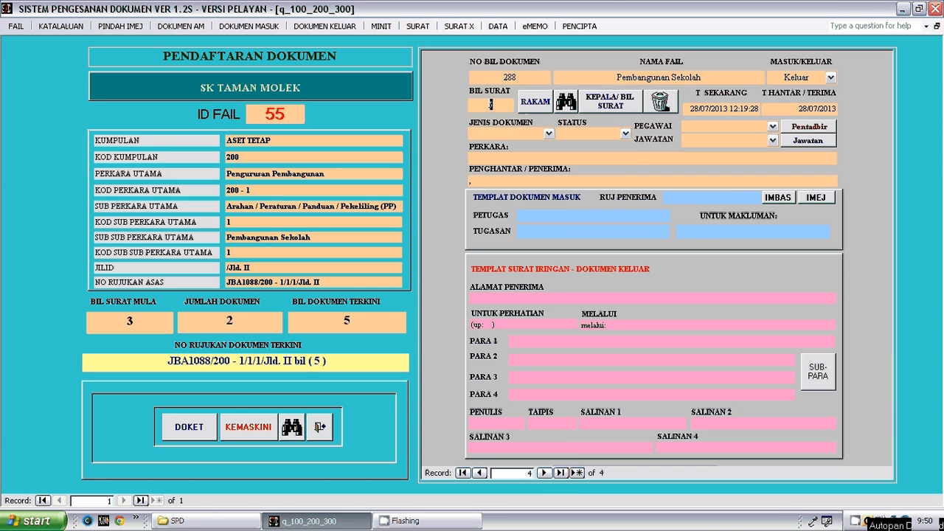
click(358, 325)
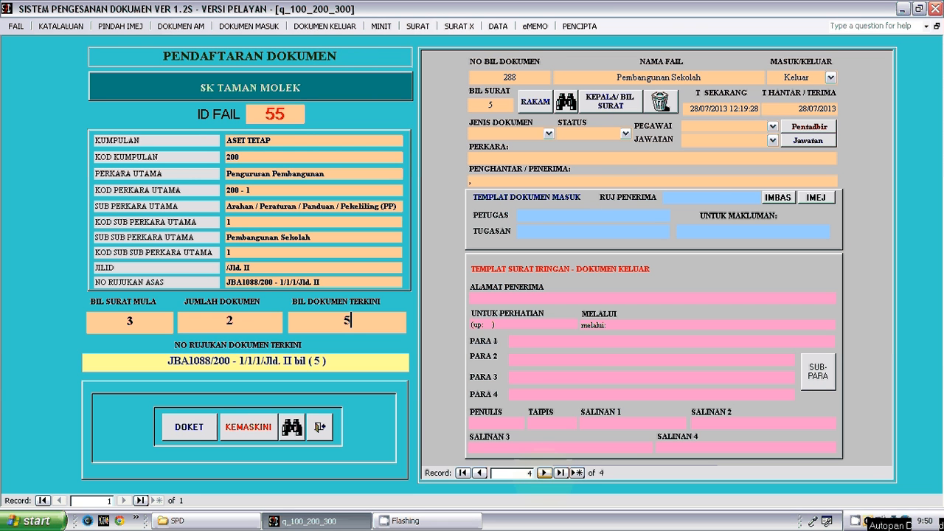
- Browse back through the file's document records from 288 to 285
click(480, 472)
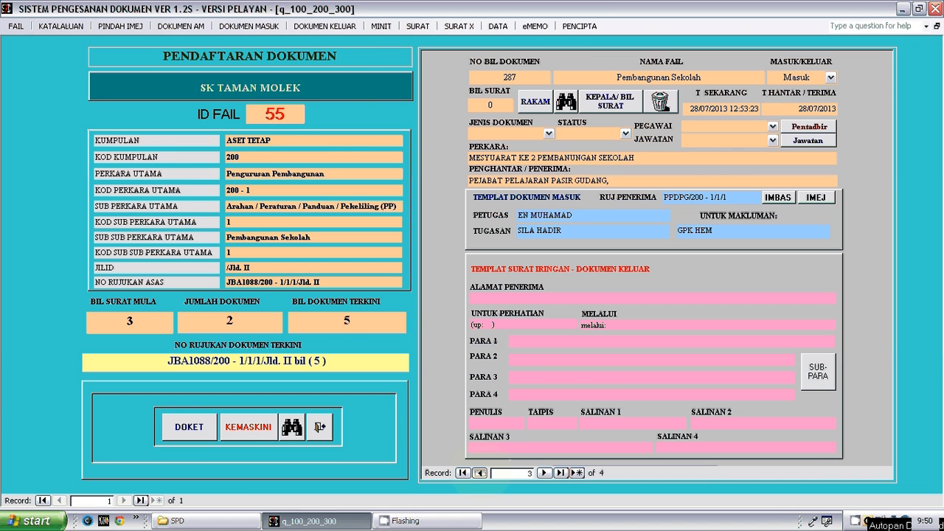
click(479, 472)
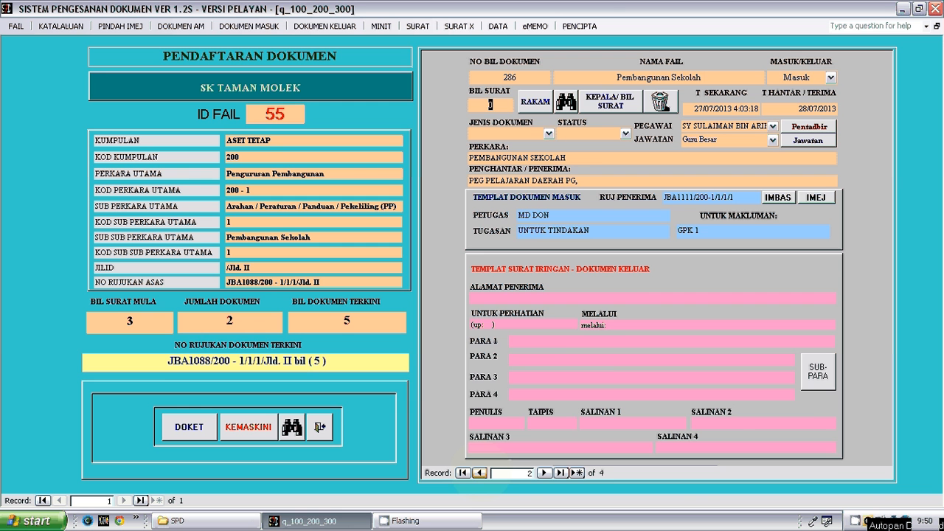
click(479, 473)
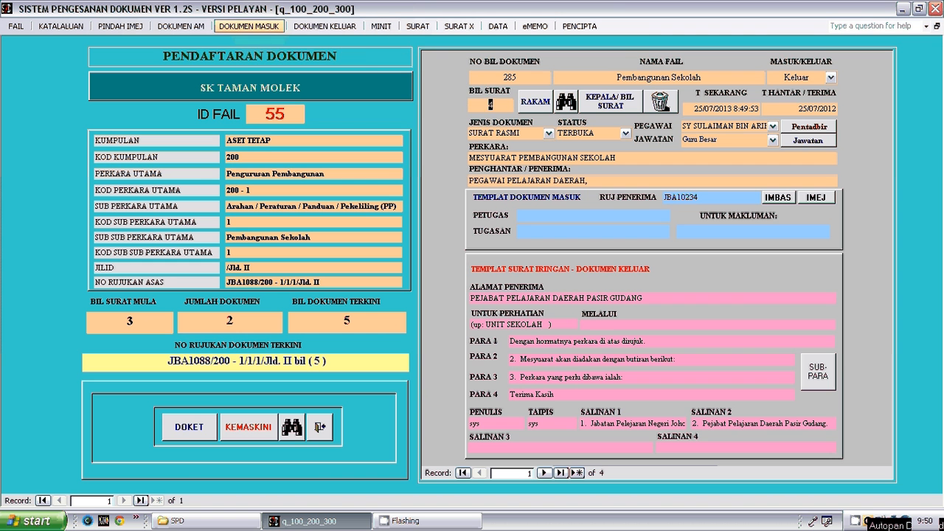
click(249, 26)
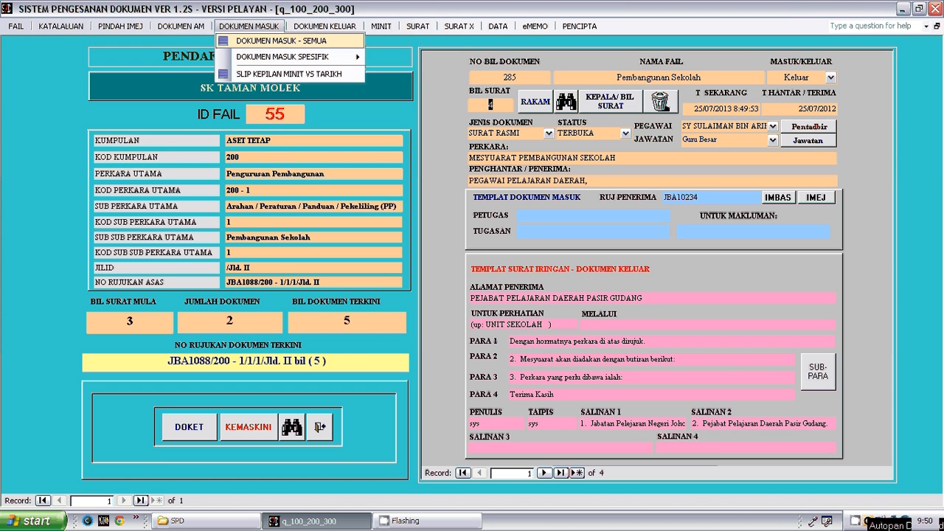
click(281, 41)
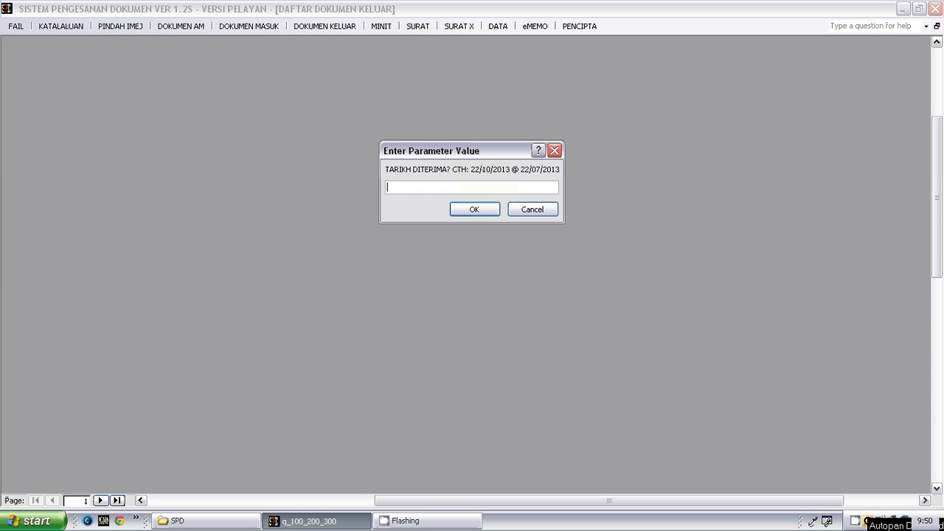
click(532, 211)
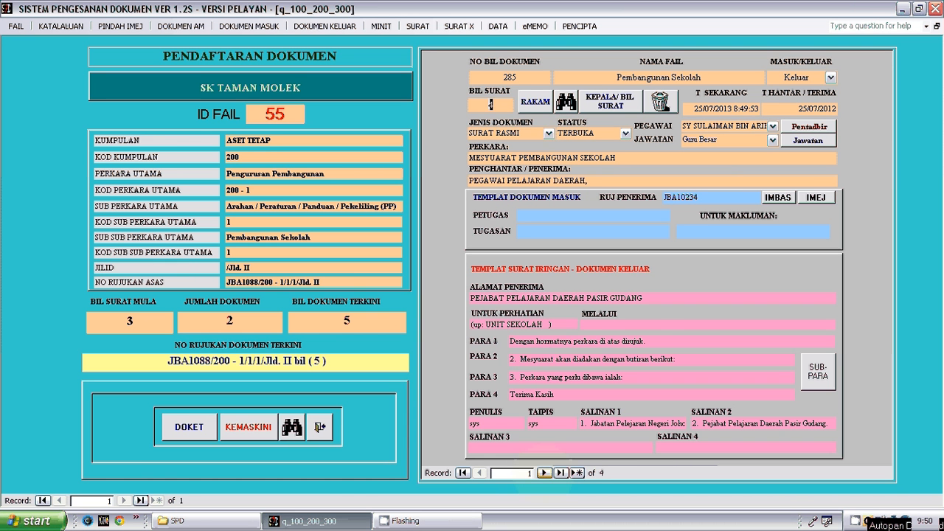
- Advance to document 286, view the Dokumen - Semua report of all the file's documents enlarged, and close it
click(544, 473)
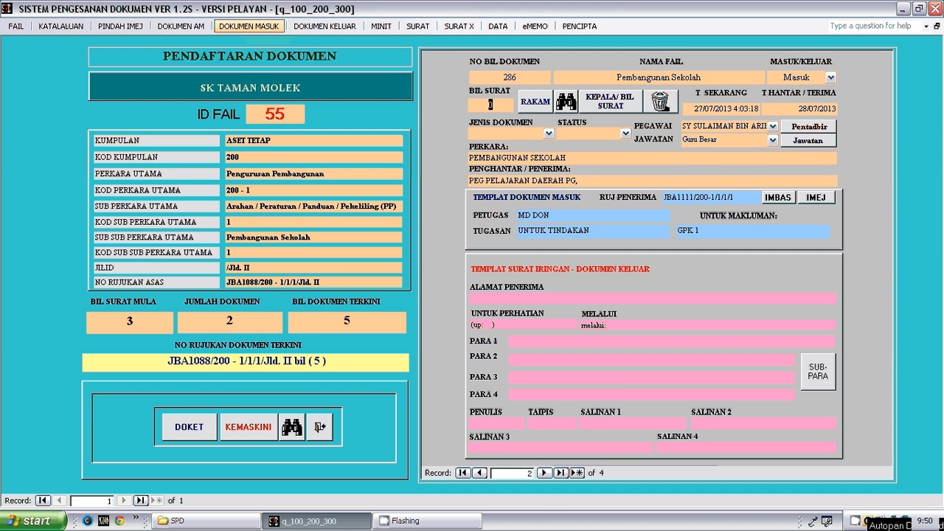
click(248, 26)
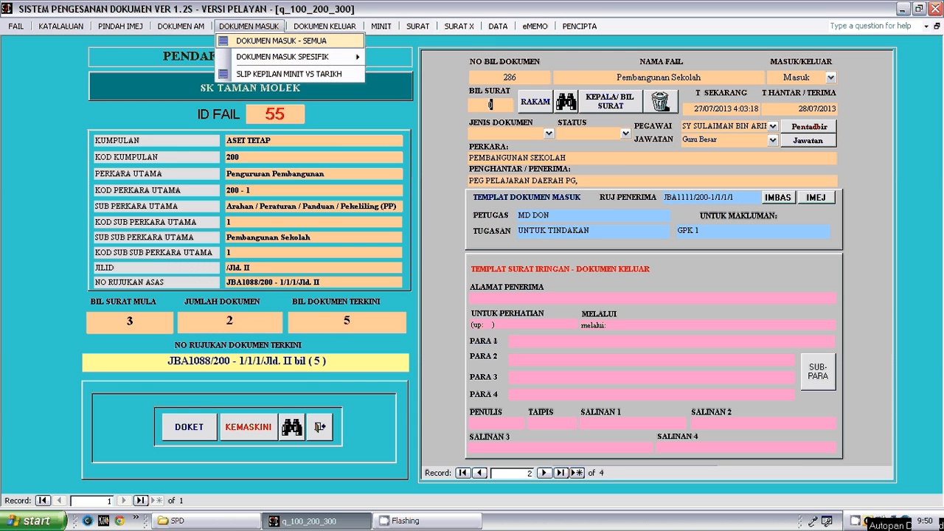
mouse_move(181, 26)
click(207, 41)
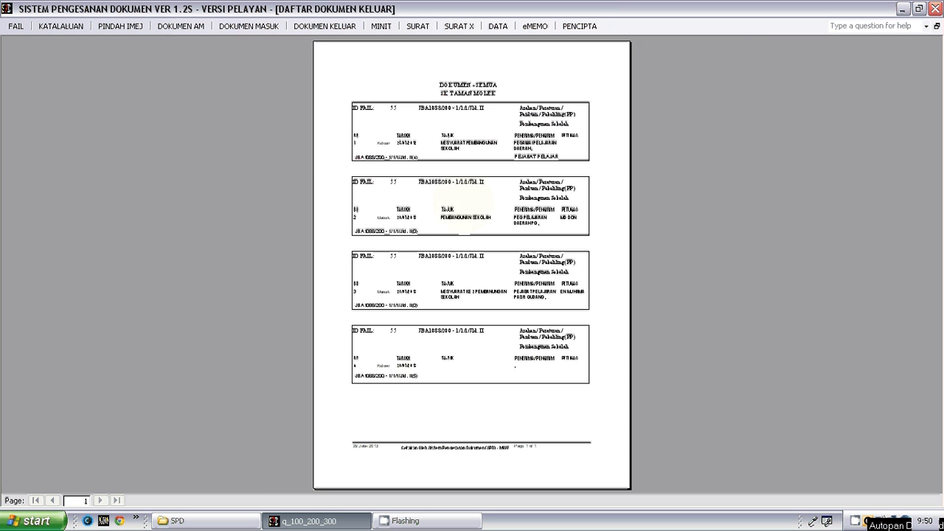
click(469, 195)
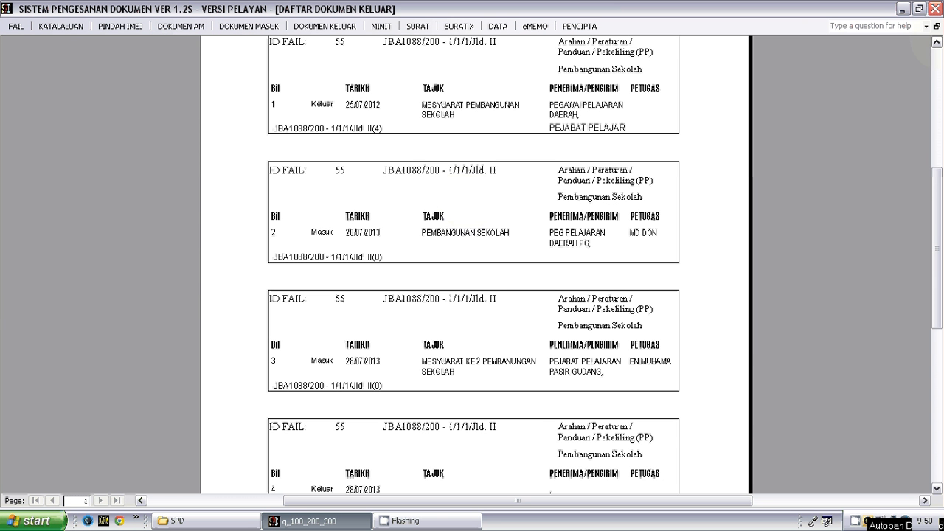
click(937, 42)
click(937, 42)
click(936, 42)
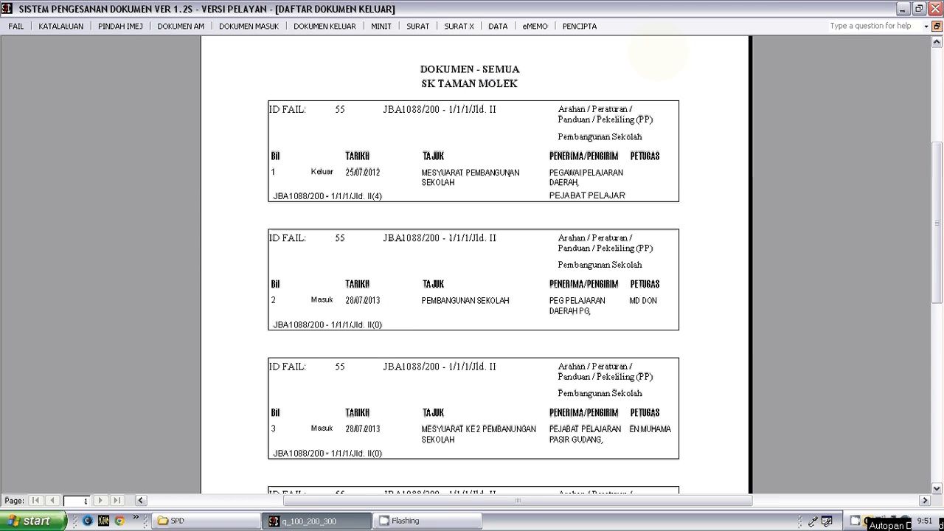
click(936, 26)
click(487, 65)
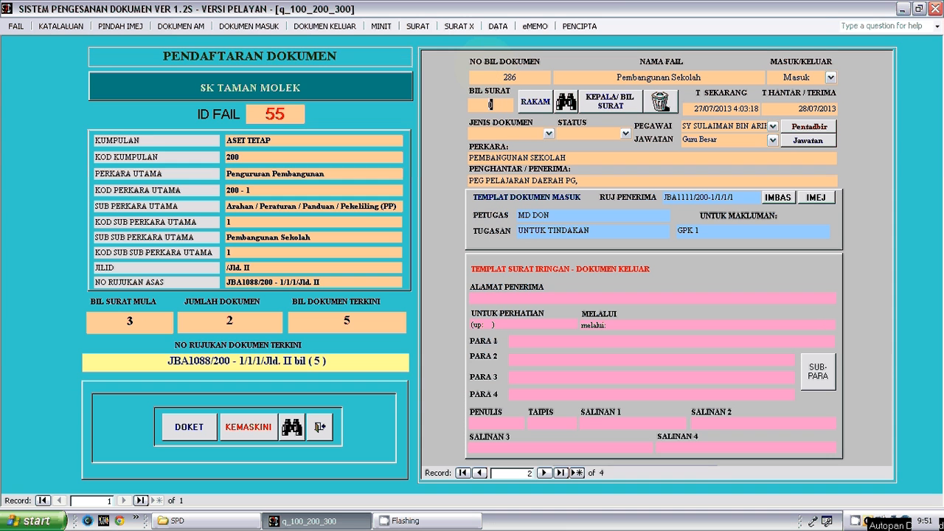
click(249, 25)
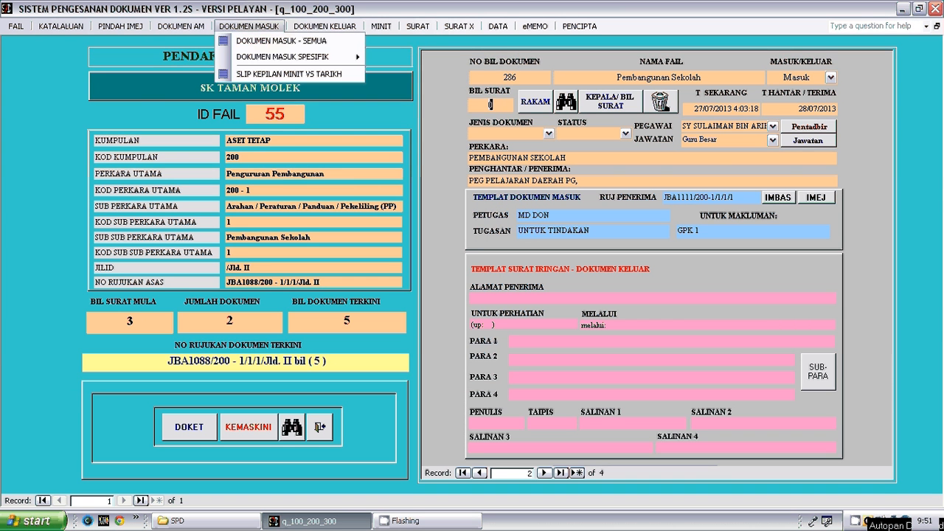
click(281, 41)
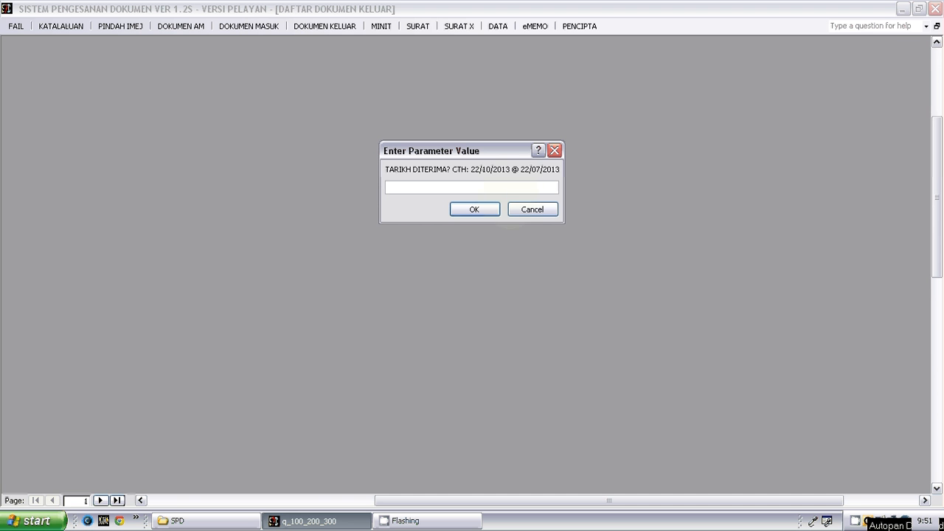
click(523, 210)
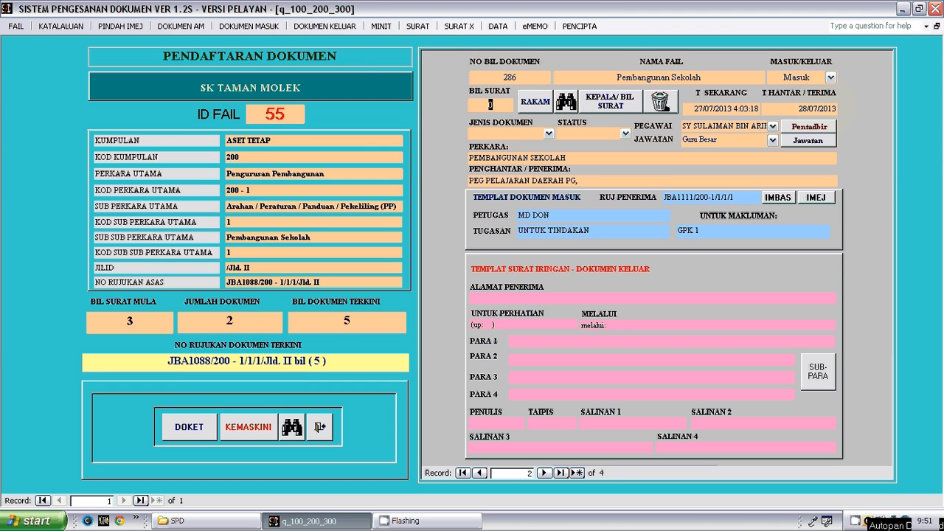
- Display the Dokumen Masuk - Semua list for the received date 28/07/2013
click(248, 25)
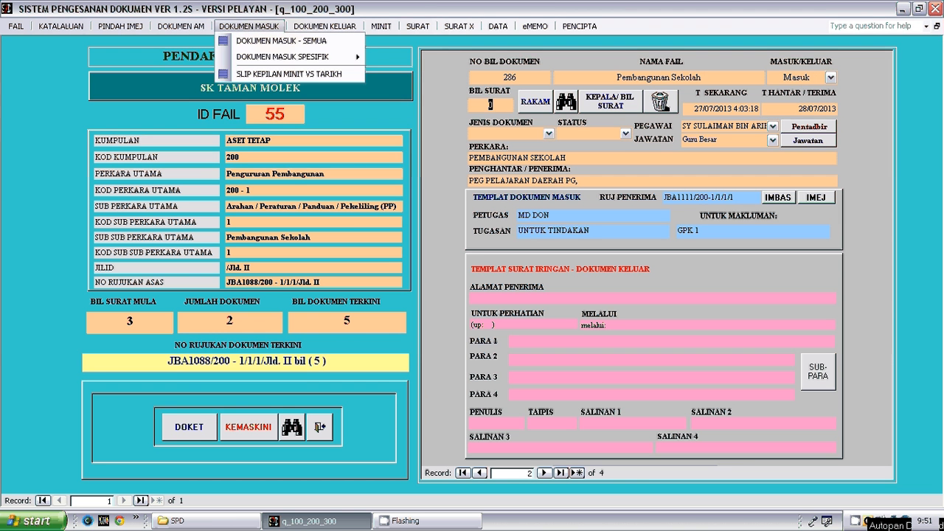
mouse_move(282, 57)
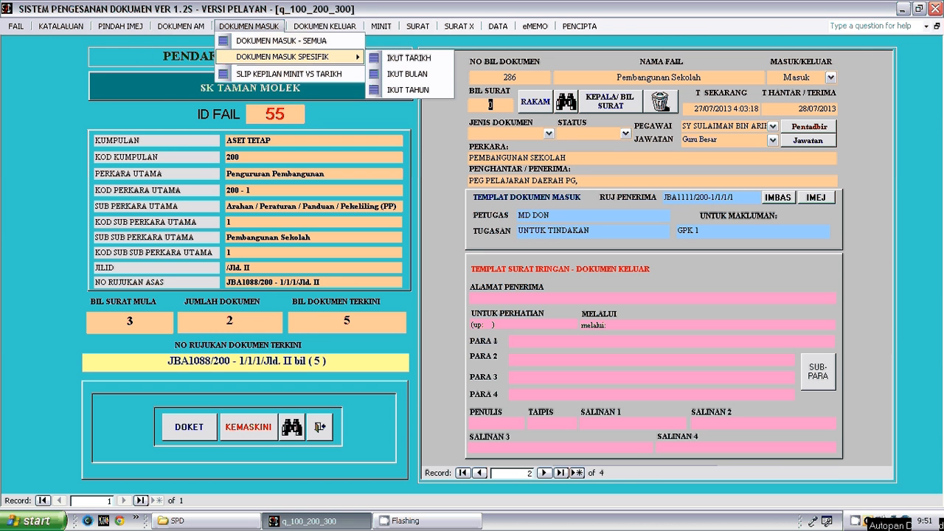
click(281, 41)
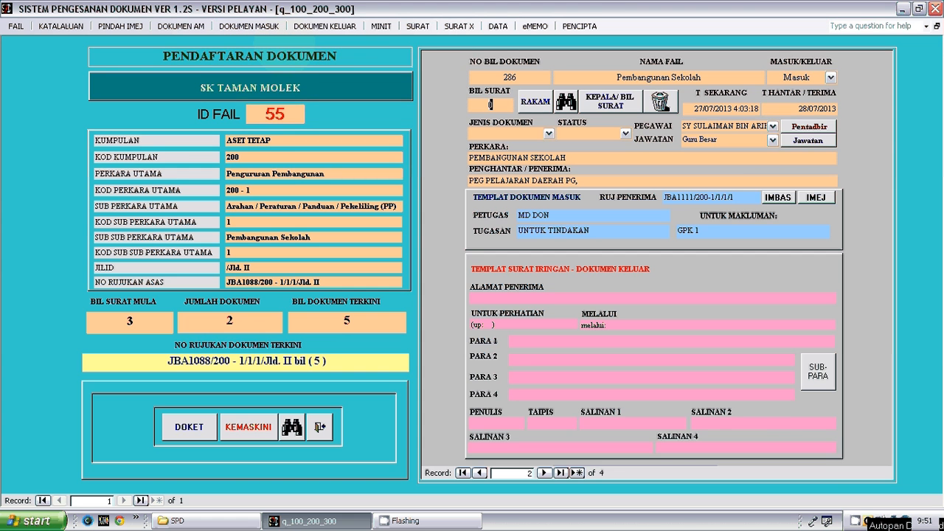
text(2)
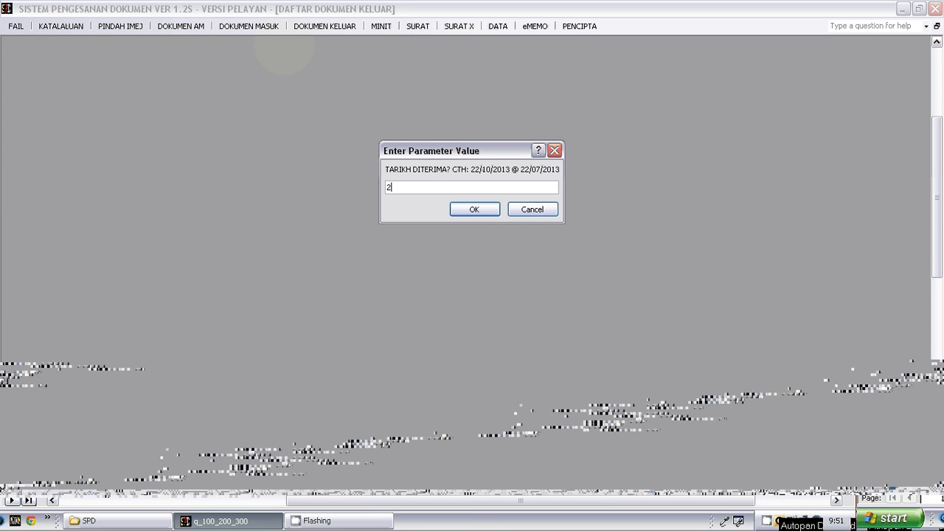
text(8/0)
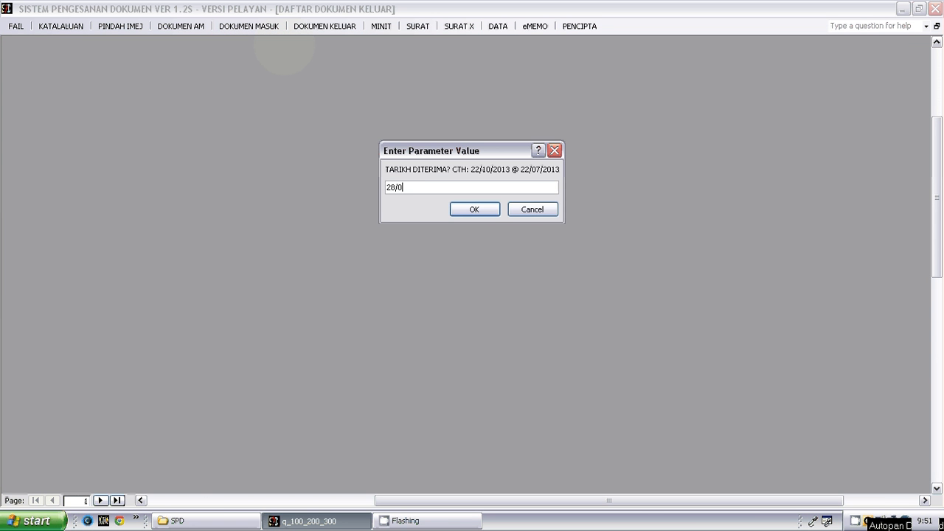
text(7/2013)
click(475, 213)
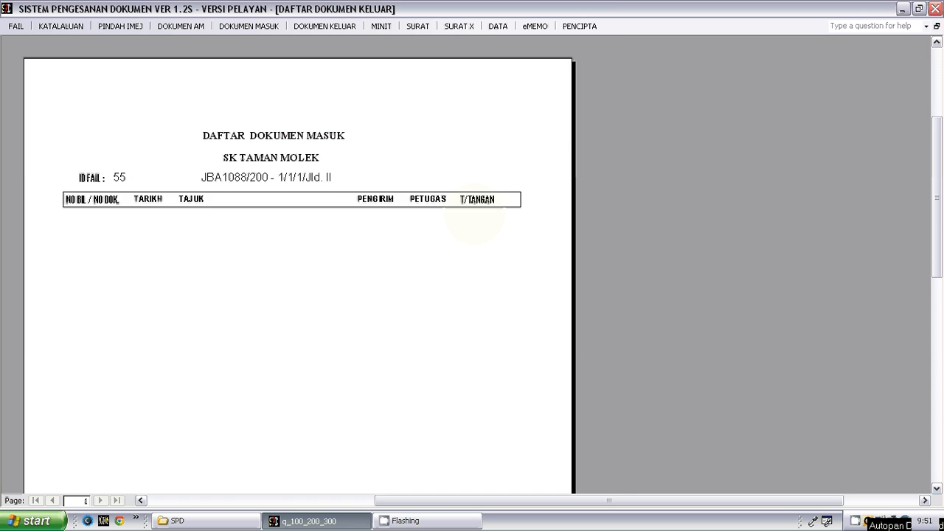
- Inspect the Daftar Dokumen Masuk report's entries and signature column at reading size, and close the report
click(474, 215)
click(475, 215)
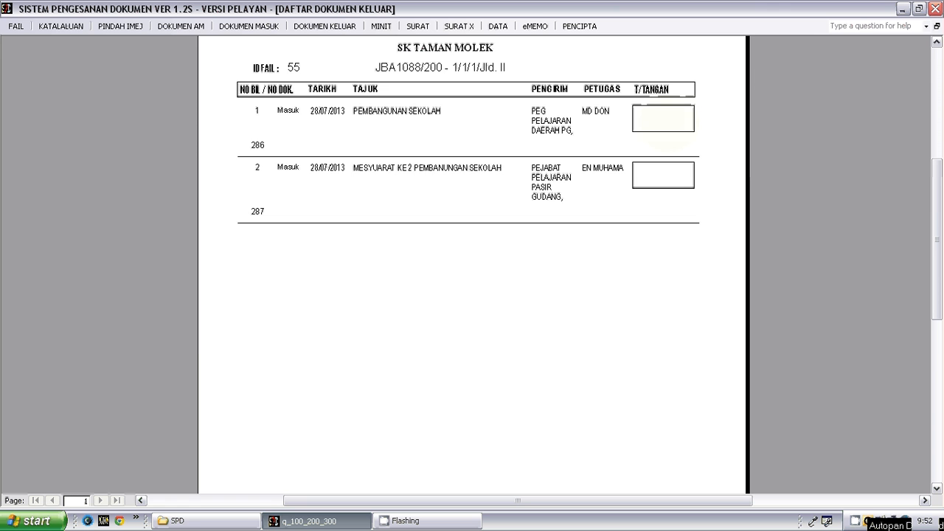
click(665, 120)
click(579, 170)
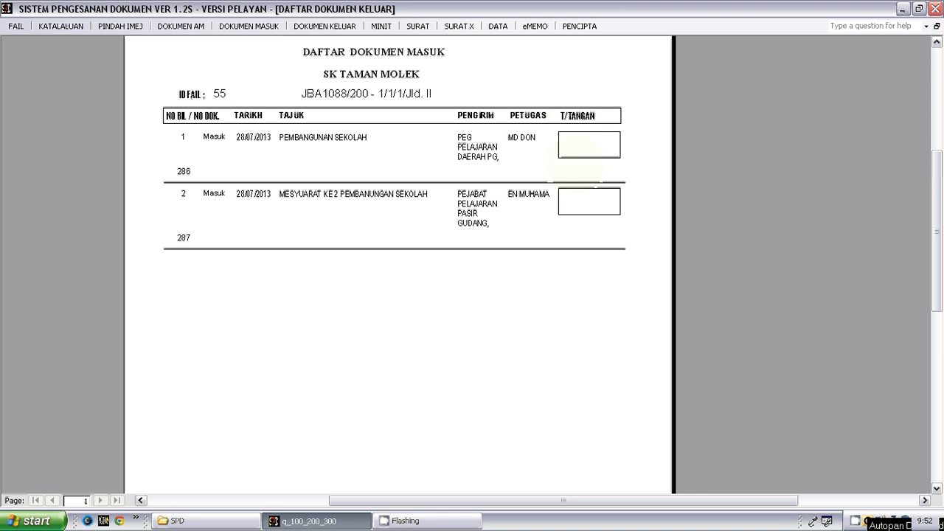
scroll(588, 200, down, 2)
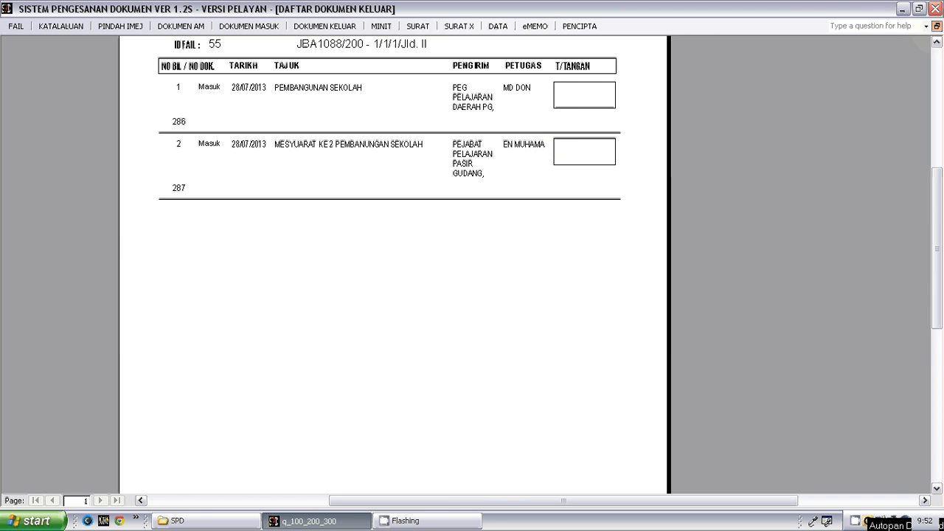
click(937, 25)
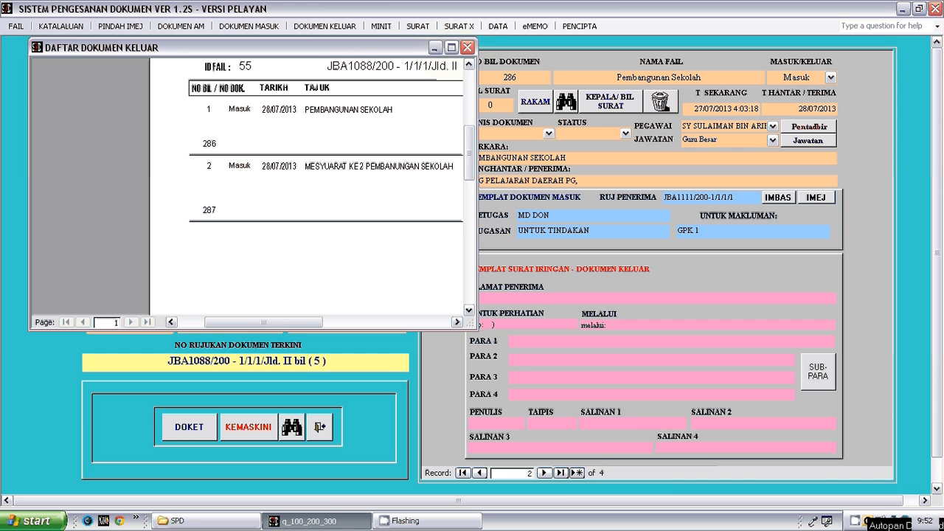
click(451, 47)
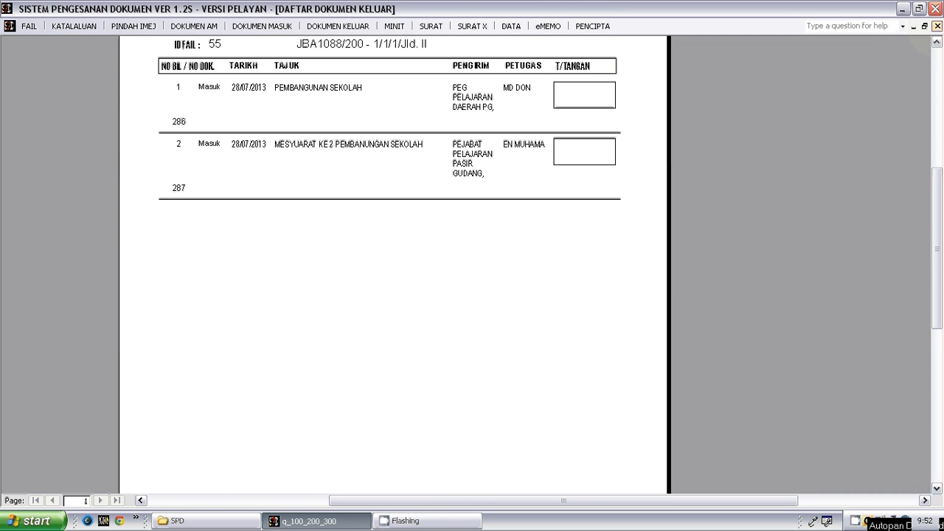
click(936, 26)
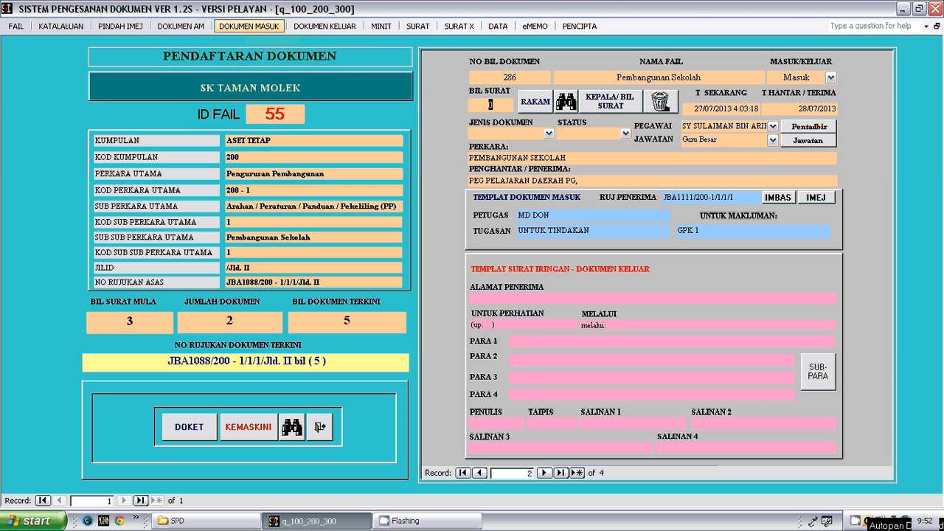
- Display Slip Kepilan Minit vs Tarikh for the year 2013, entering 1 and 29 for the remaining parameters
click(248, 26)
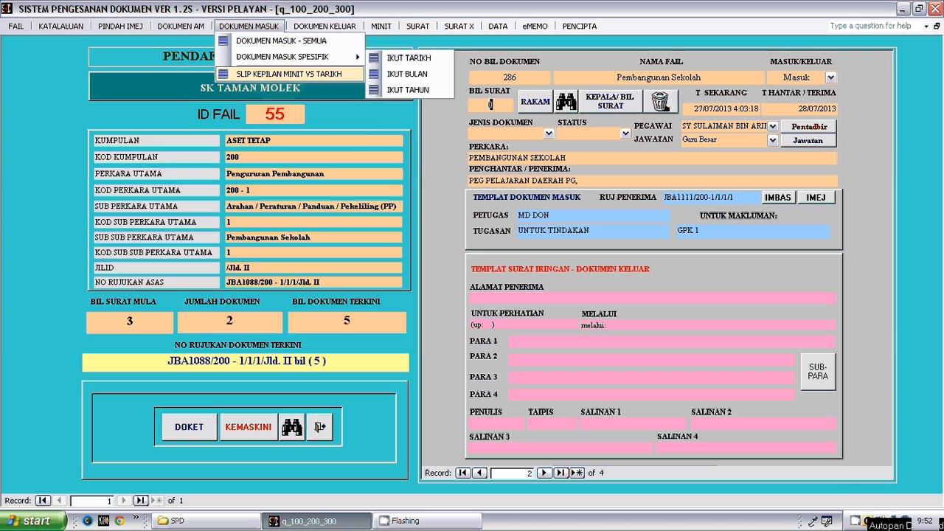
click(283, 74)
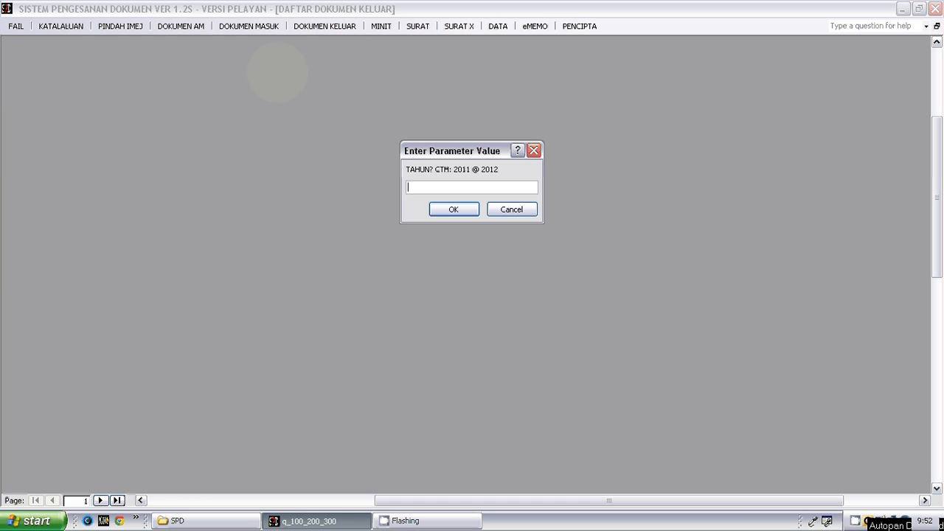
text(2013)
key(Return)
text(1)
key(Return)
text(29)
key(Return)
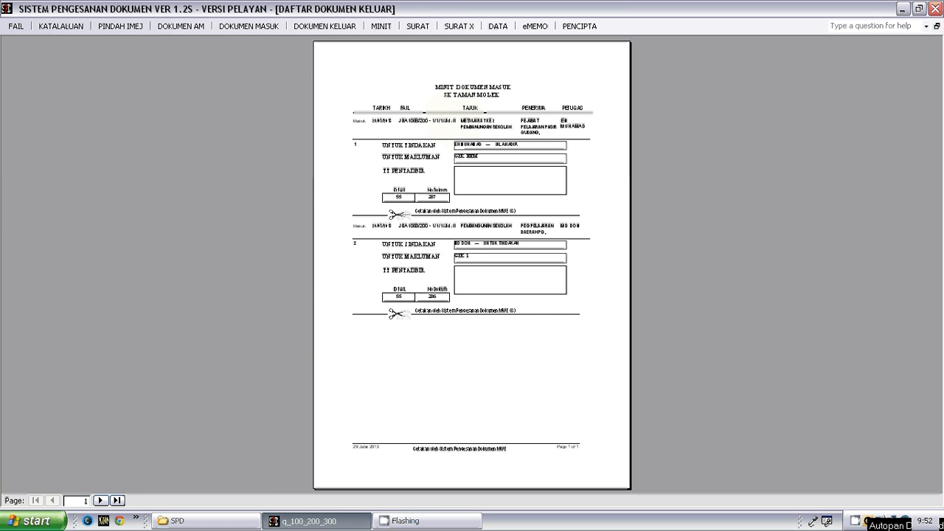
- Examine the Minit Dokumen Masuk slips at reading size, and close the report
click(501, 118)
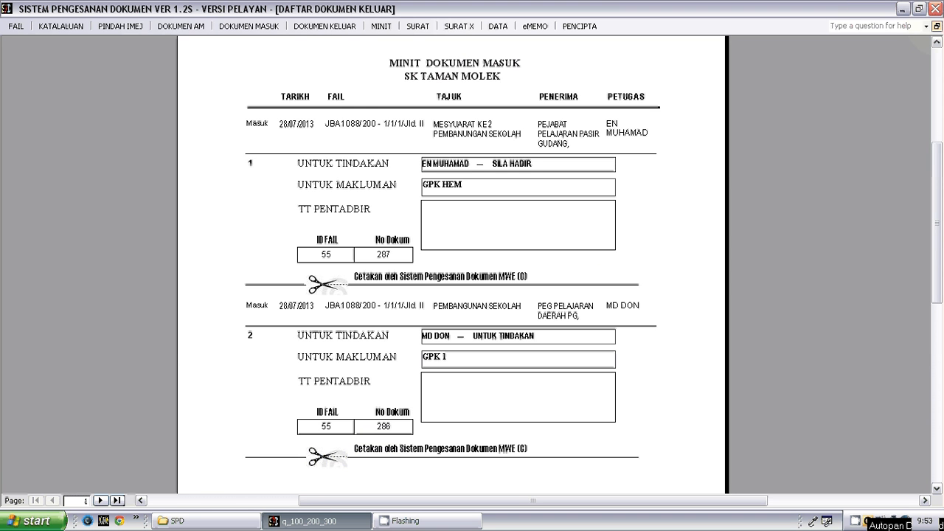
click(936, 25)
click(442, 47)
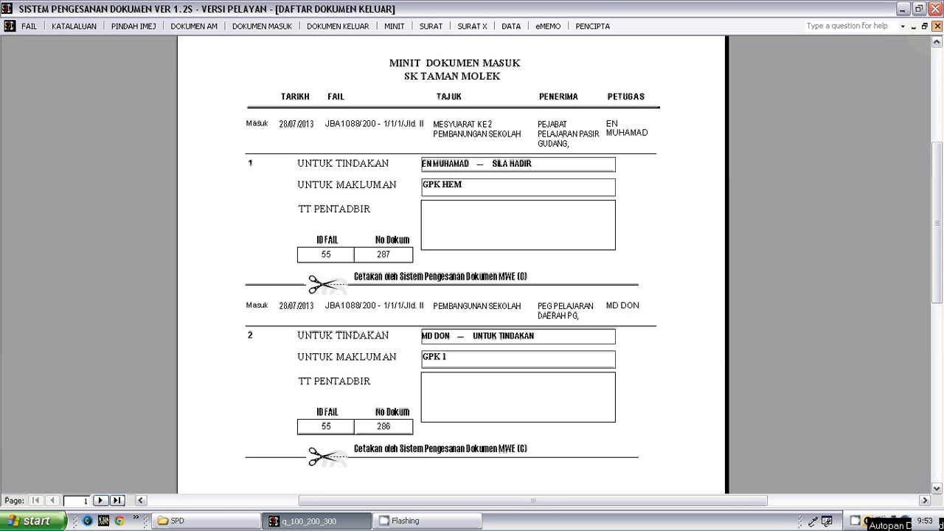
click(937, 27)
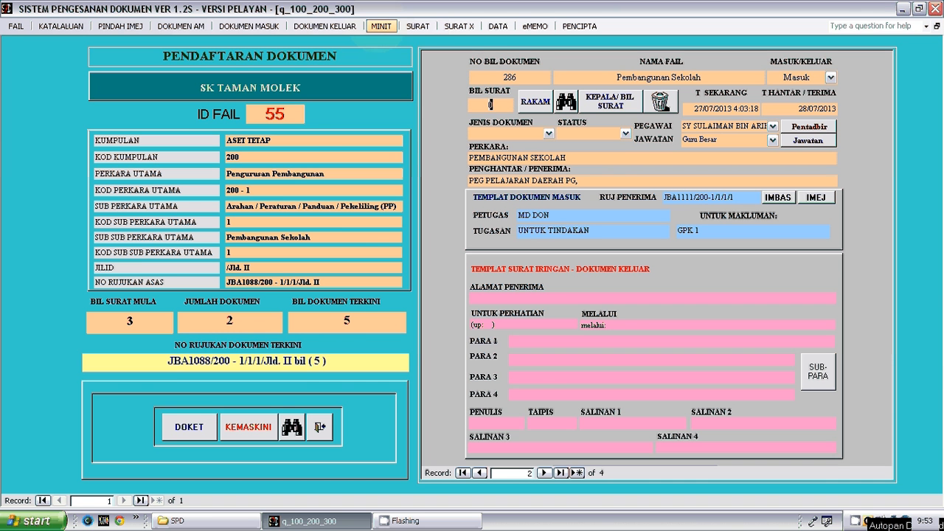
- Display the Dokumen Keluar - Semua report for file ID 55
click(346, 26)
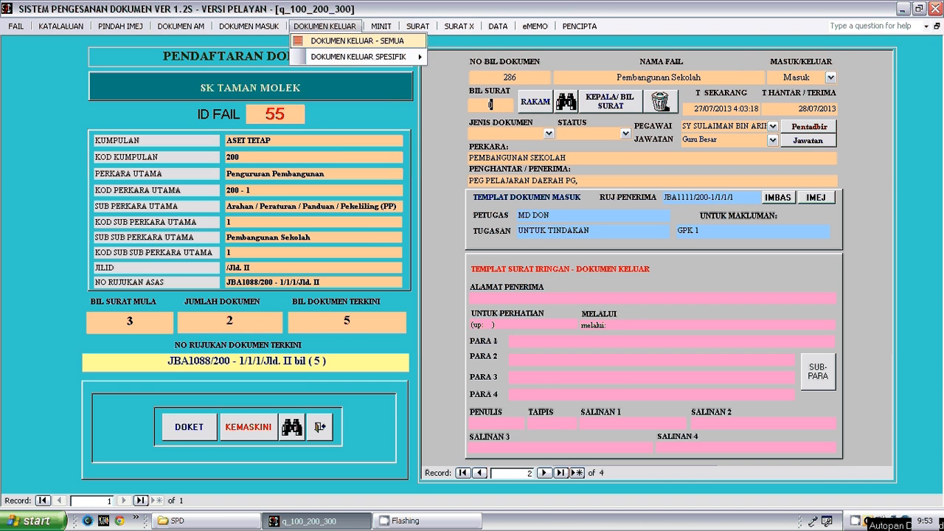
click(348, 40)
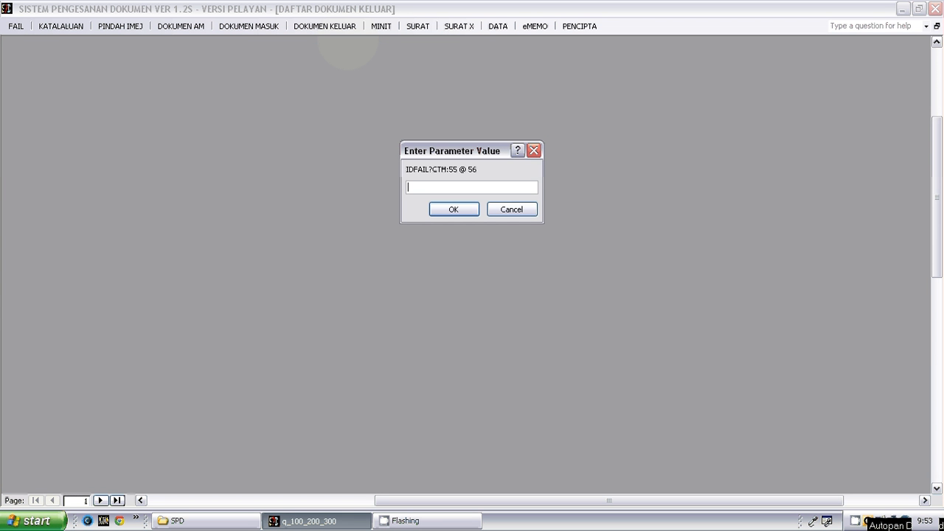
text(55)
click(470, 212)
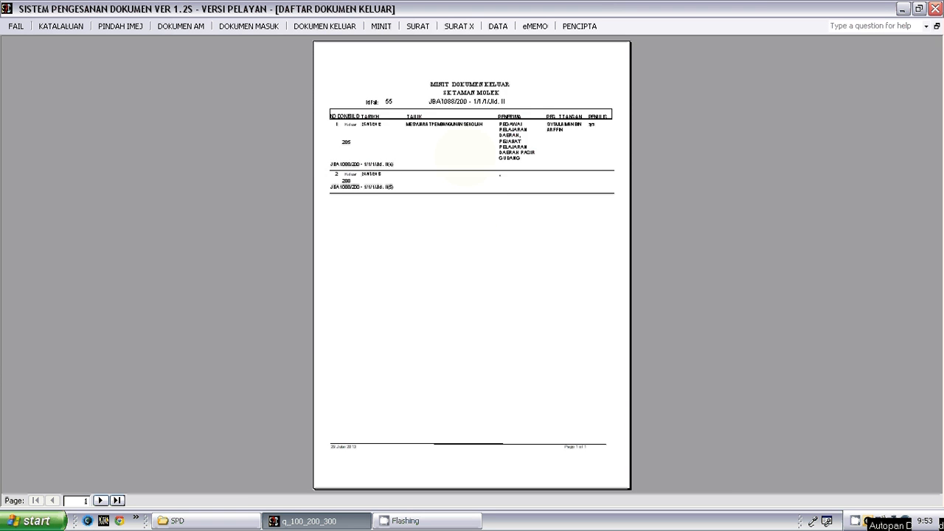
- Inspect the outgoing document entries in the Daftar Dokumen Keluar report at reading size, and close the report
click(465, 155)
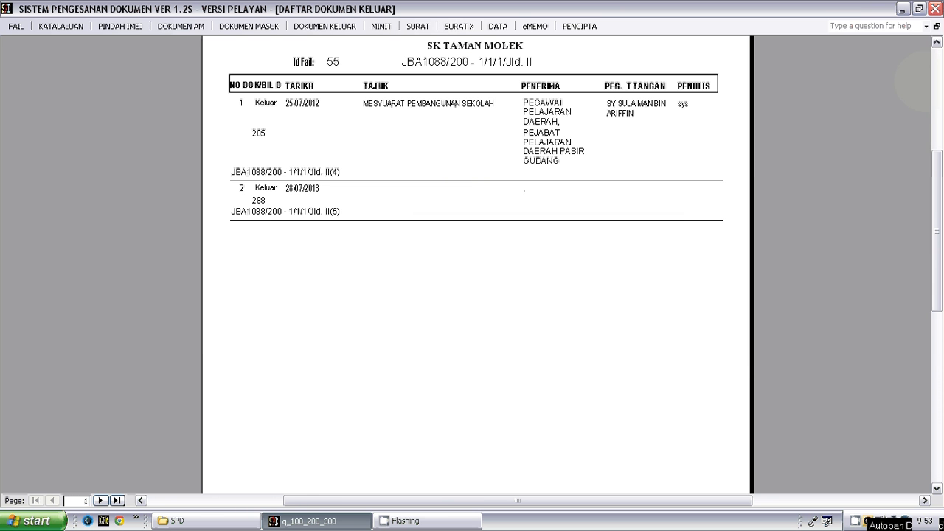
click(937, 27)
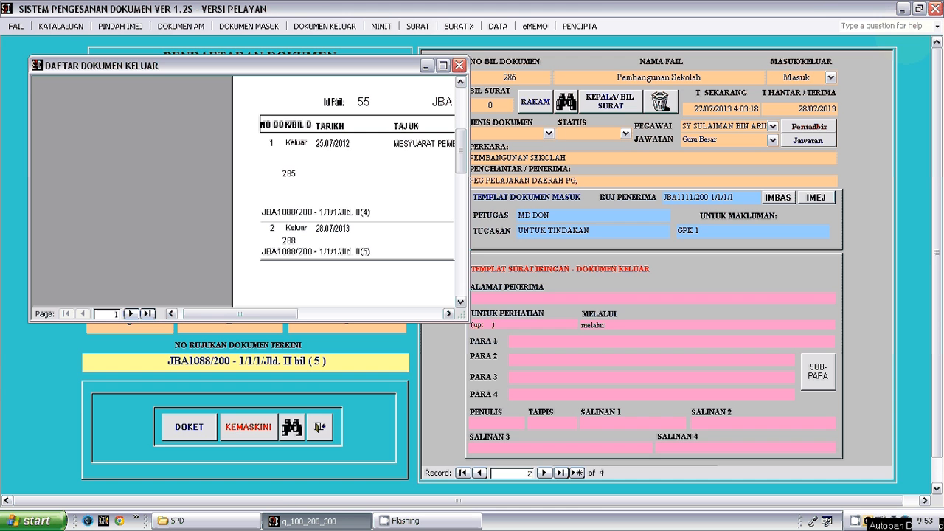
click(443, 66)
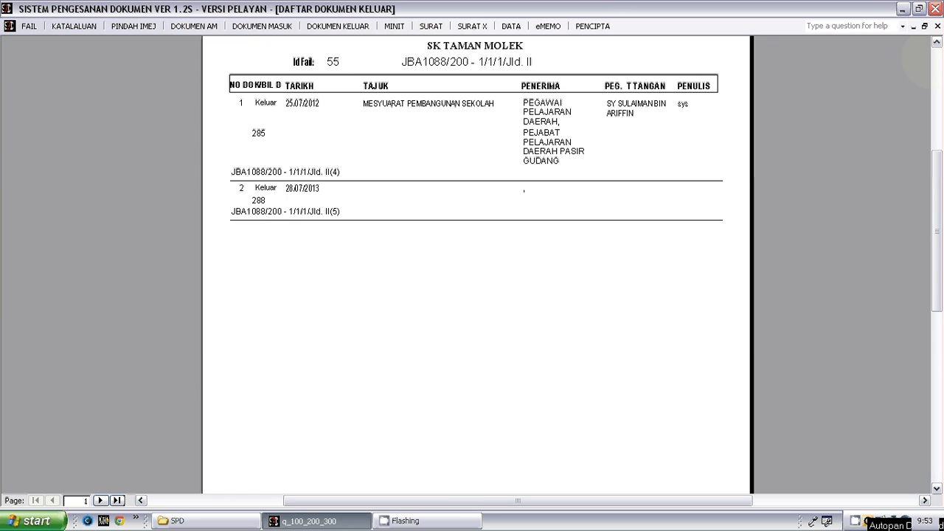
click(937, 26)
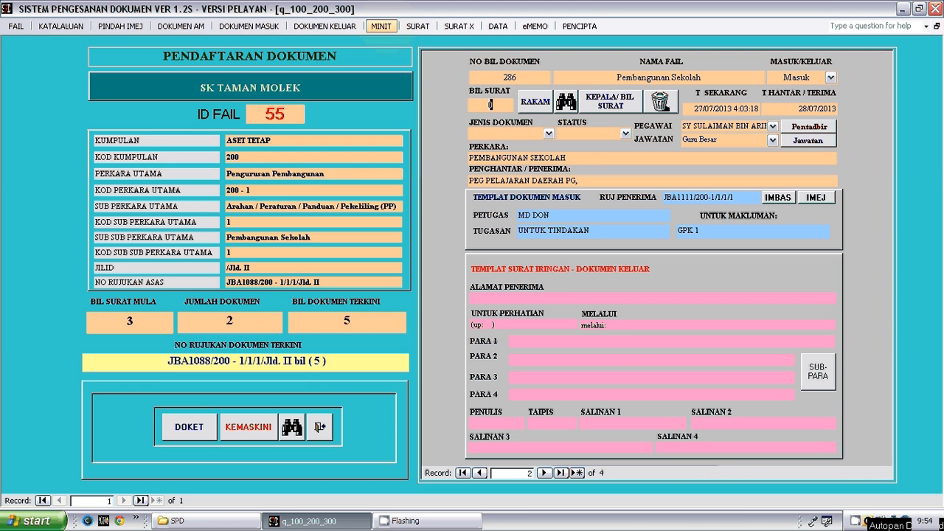
- Display the new-format minutes by file (Minit Format Baru - Dokumen - Ikut Fail) for all documents of file ID 55
click(381, 26)
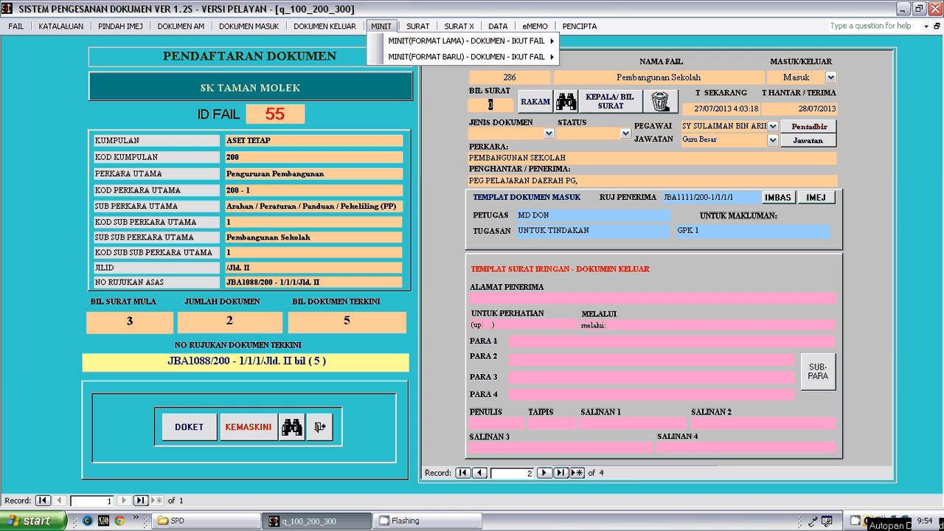
mouse_move(399, 57)
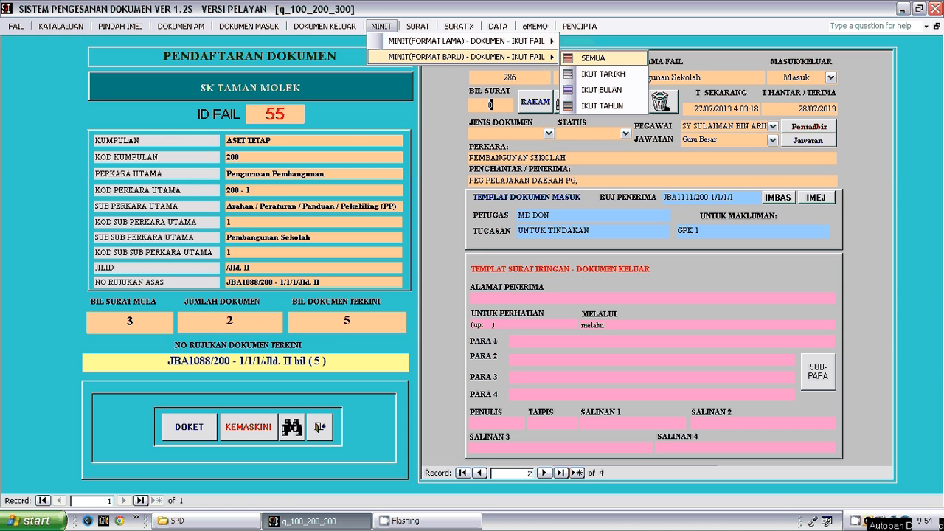
click(580, 57)
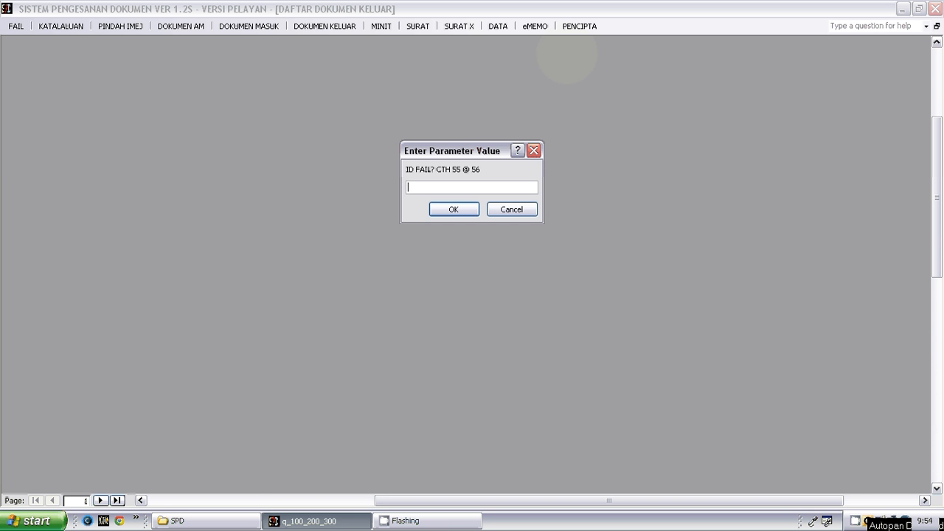
text(55)
click(453, 210)
click(465, 210)
click(439, 140)
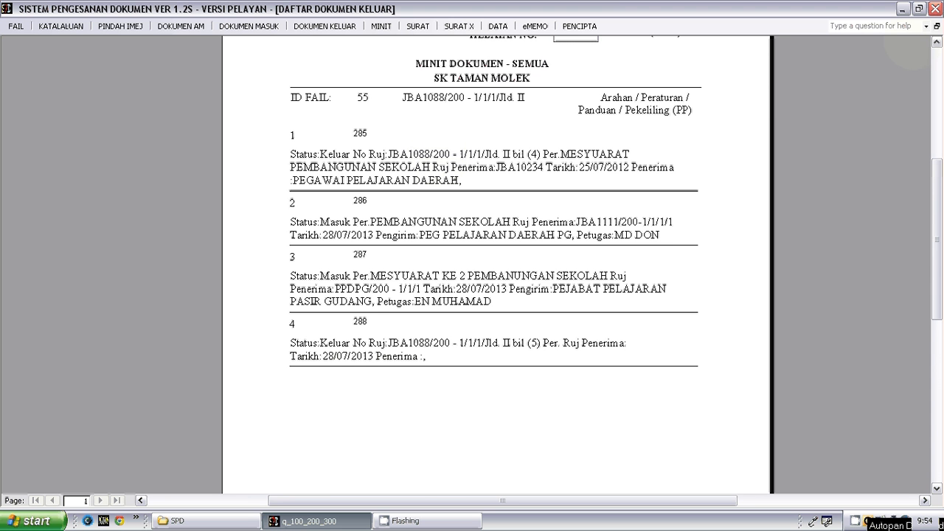
- Examine the Minit Dokumen - Semua sheet from its Kertas Minit heading through the document entries, and close the report
click(936, 43)
click(936, 42)
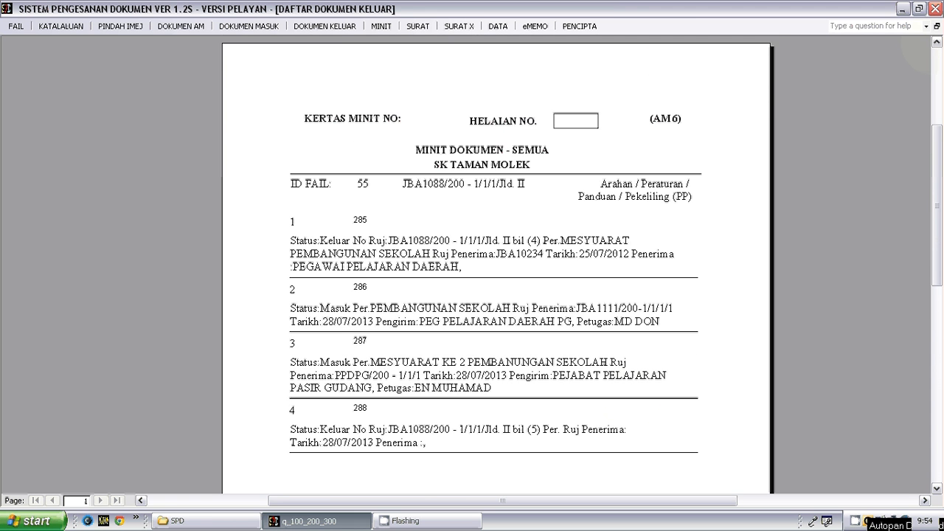
click(520, 369)
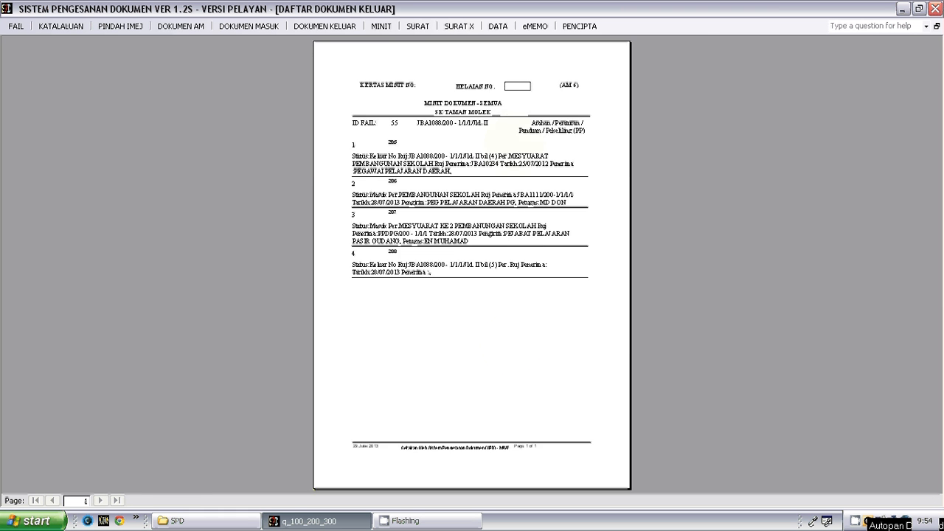
click(507, 348)
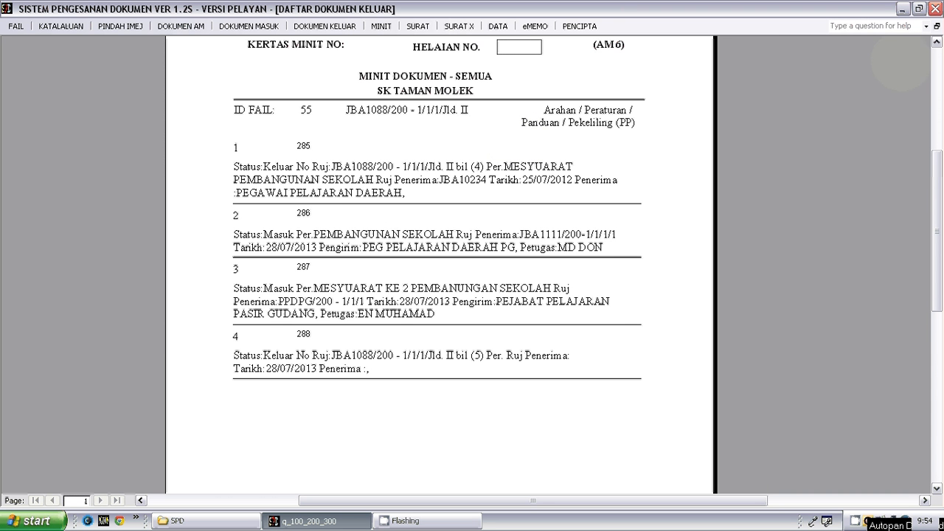
click(936, 42)
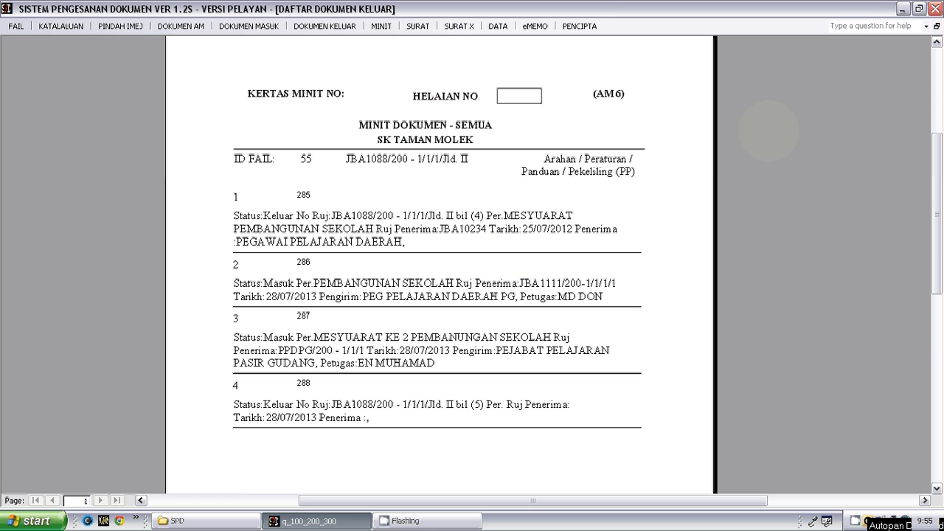
click(937, 27)
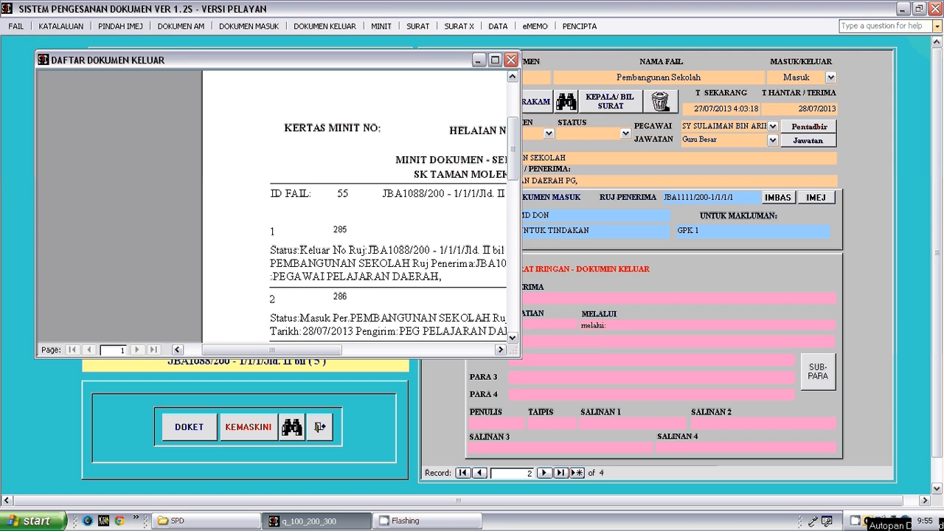
click(495, 60)
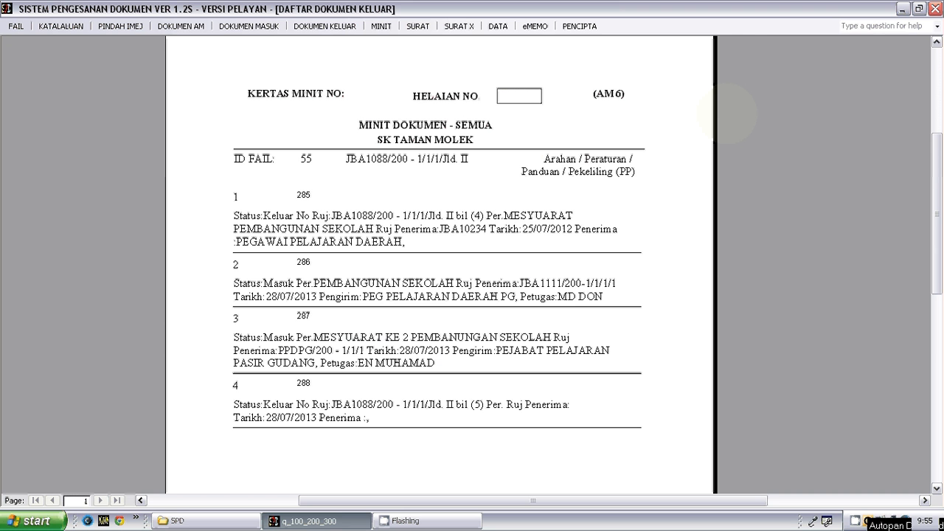
click(936, 26)
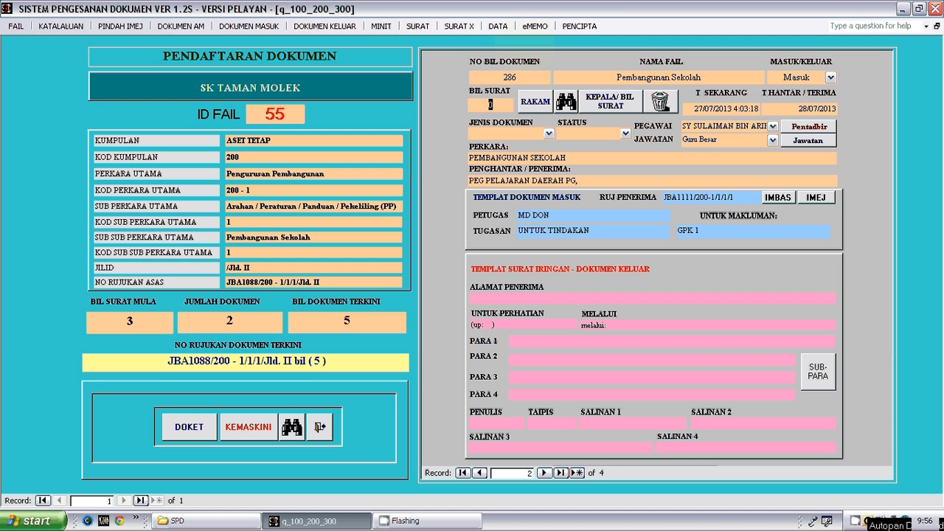
click(580, 26)
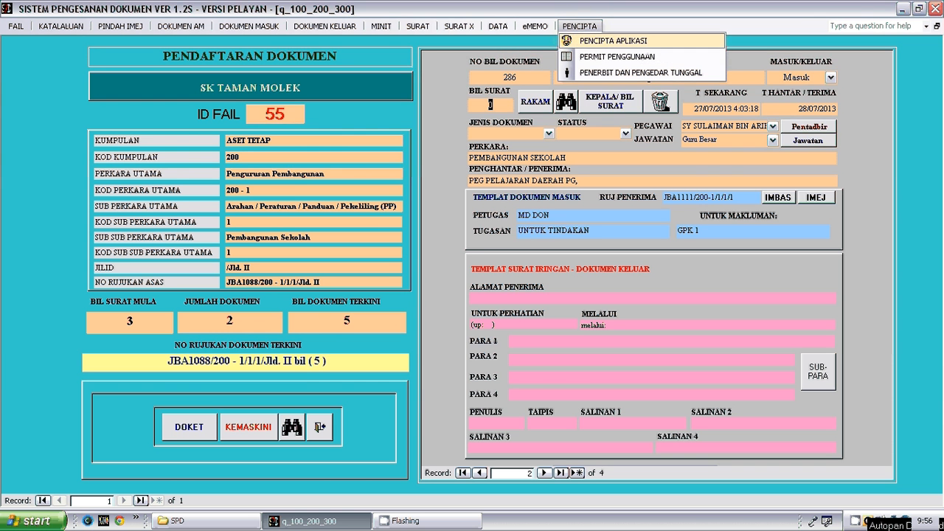
click(613, 40)
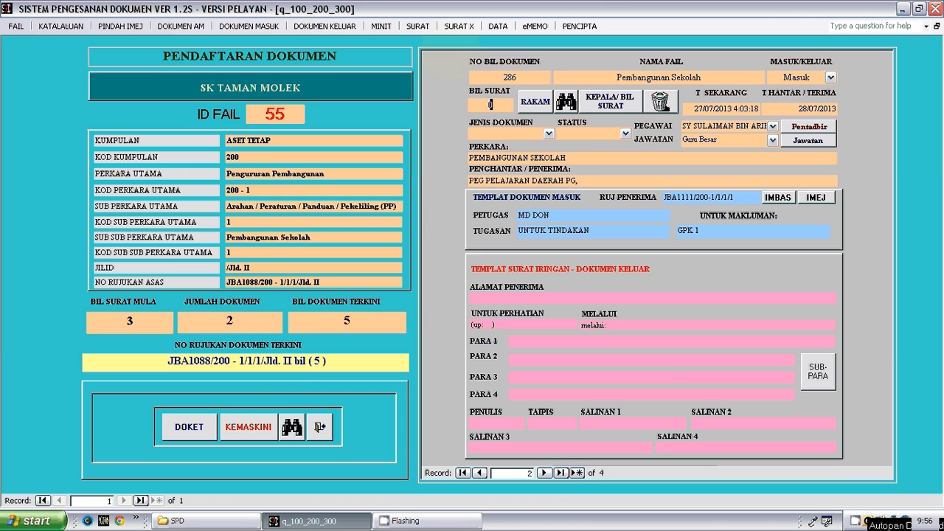
- Display the letter template with sub-paragraph 2 (Papar Acuan Surat + Sub Para 2) for document number 285
click(417, 26)
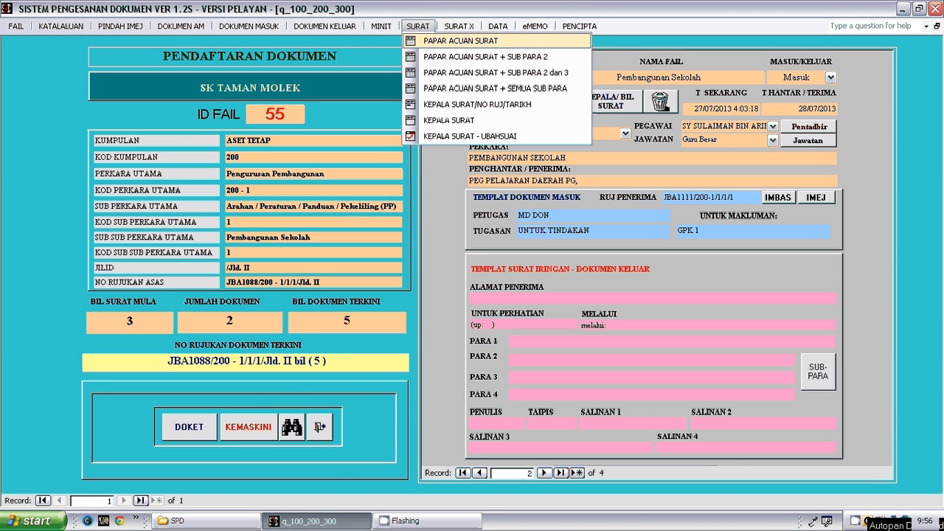
click(480, 57)
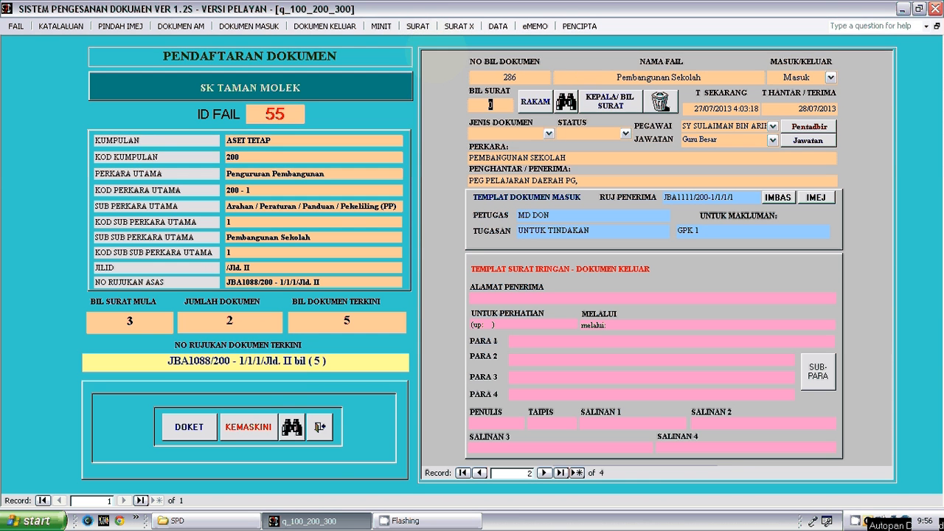
text(285)
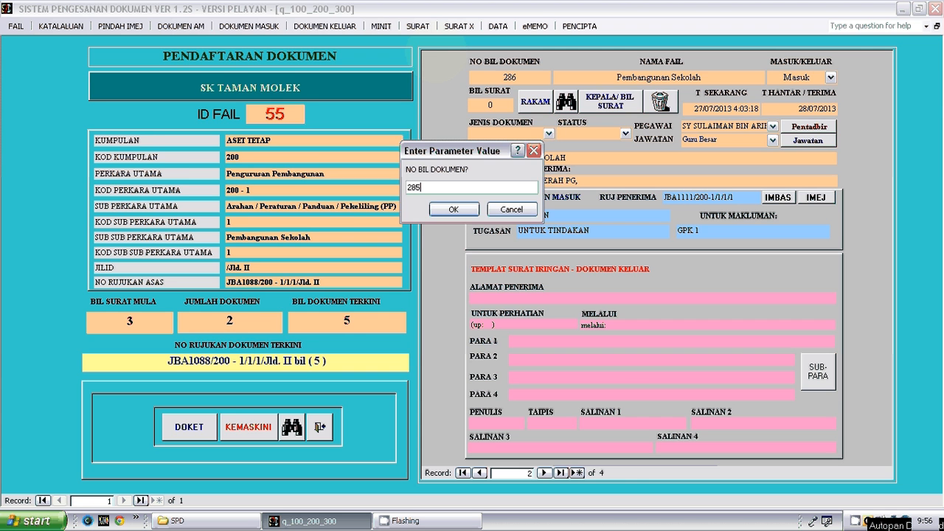
key(Return)
- Read the Mesyuarat Pembangunan Sekolah letter and its sub-paragraphs at reading size, and close the preview
click(393, 268)
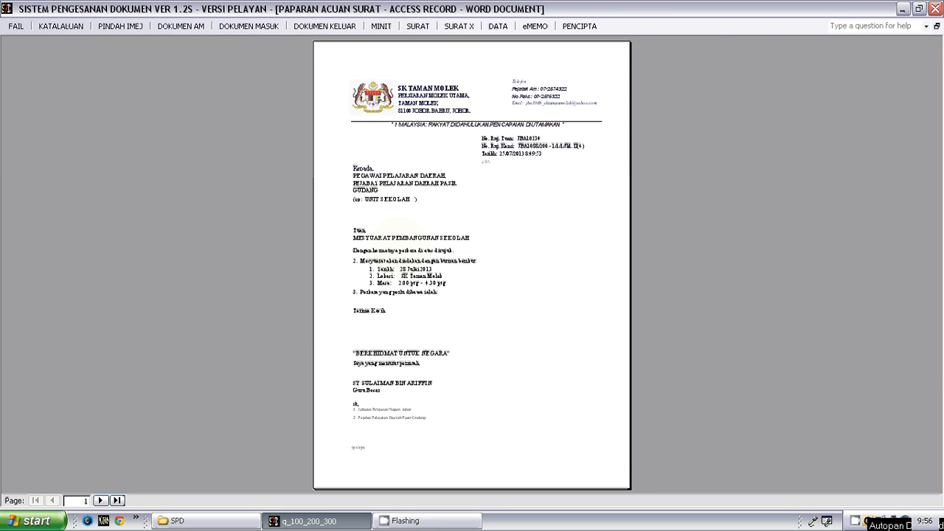
click(463, 177)
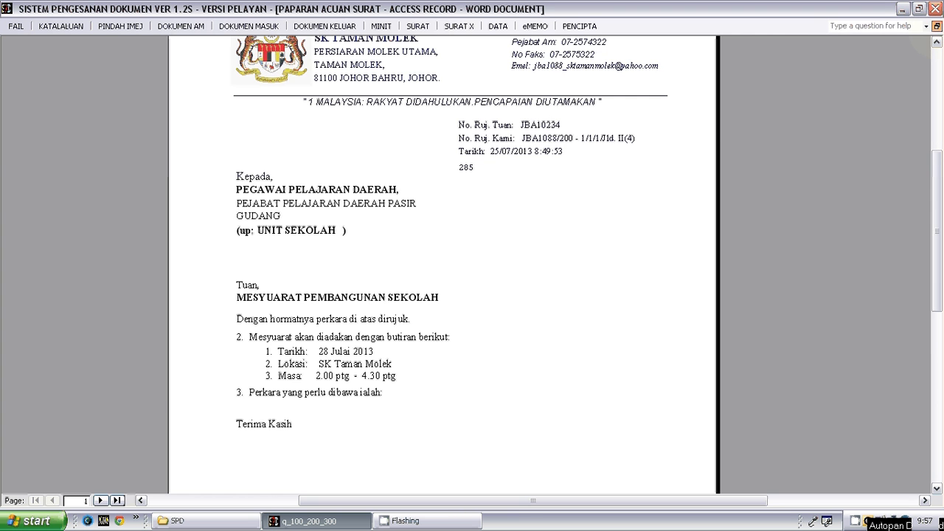
click(937, 26)
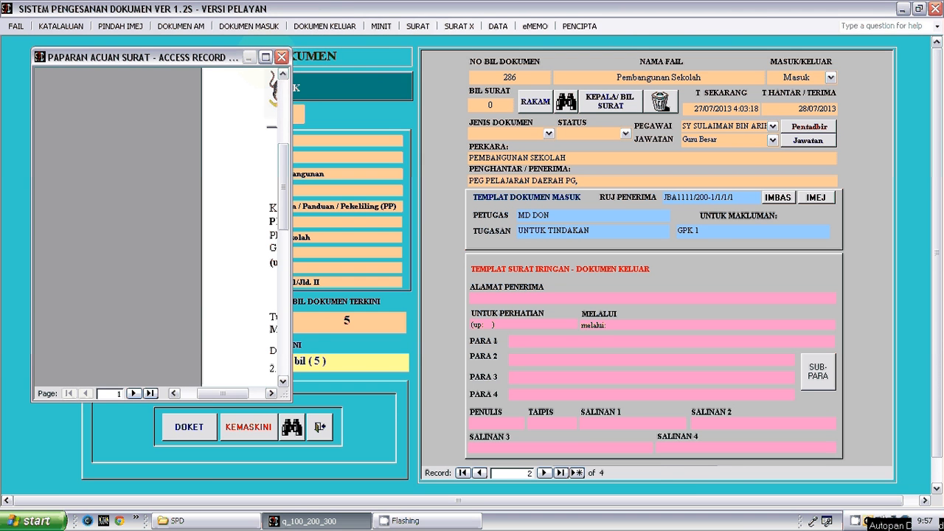
click(265, 57)
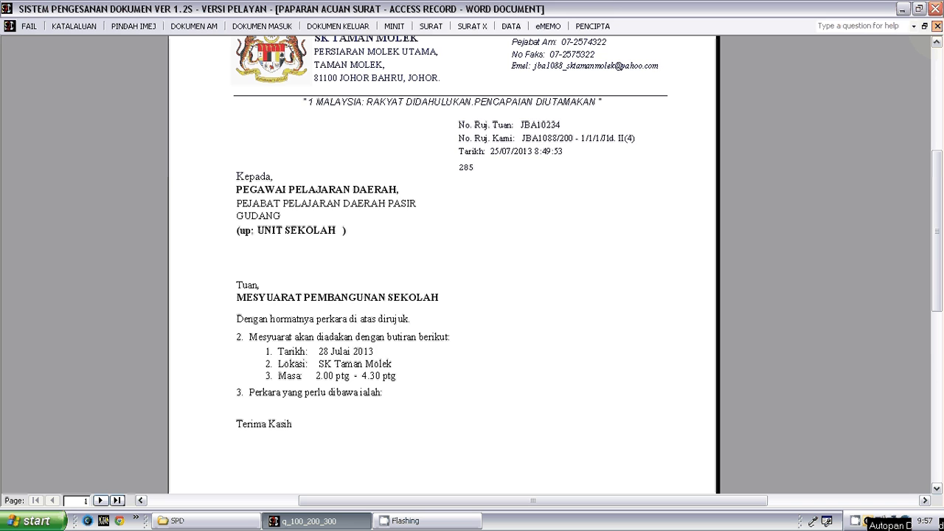
click(937, 26)
click(641, 379)
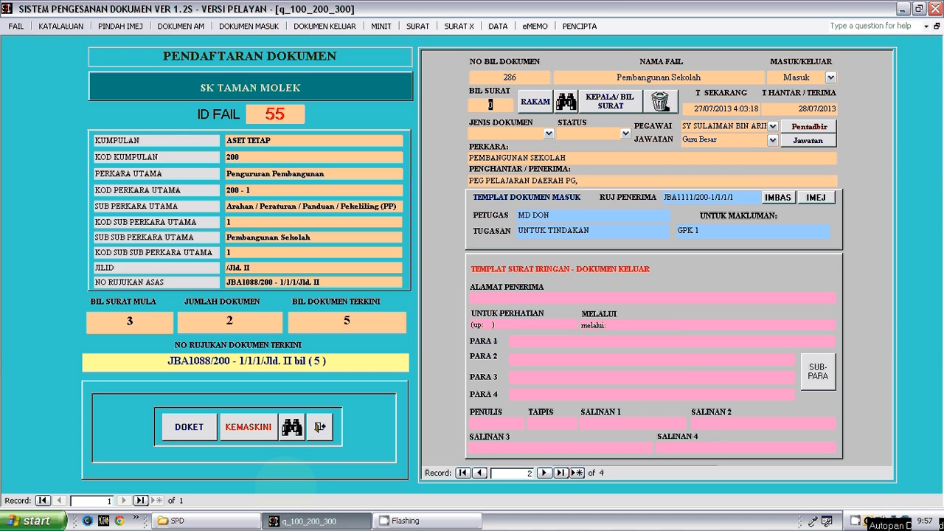
- Leave the Pendaftaran Dokumen form and open the Carian Dokumen search form
click(319, 427)
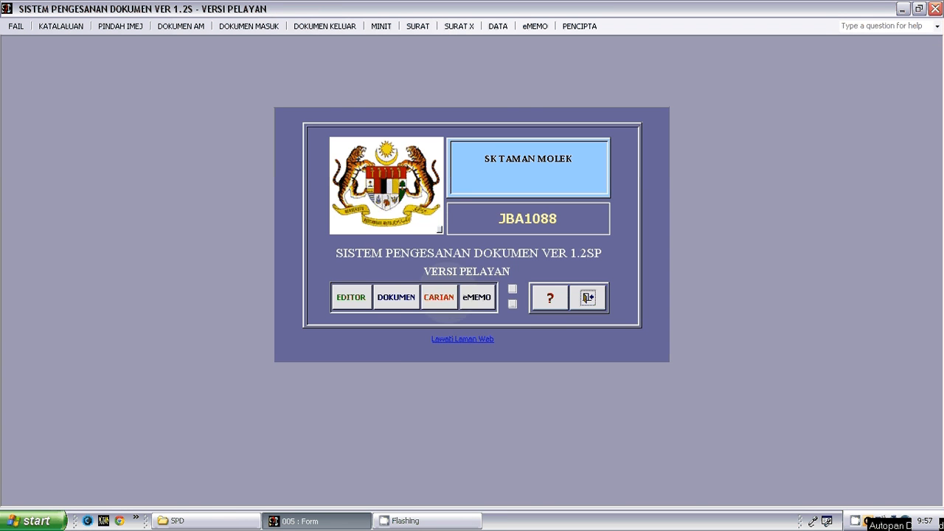
click(448, 293)
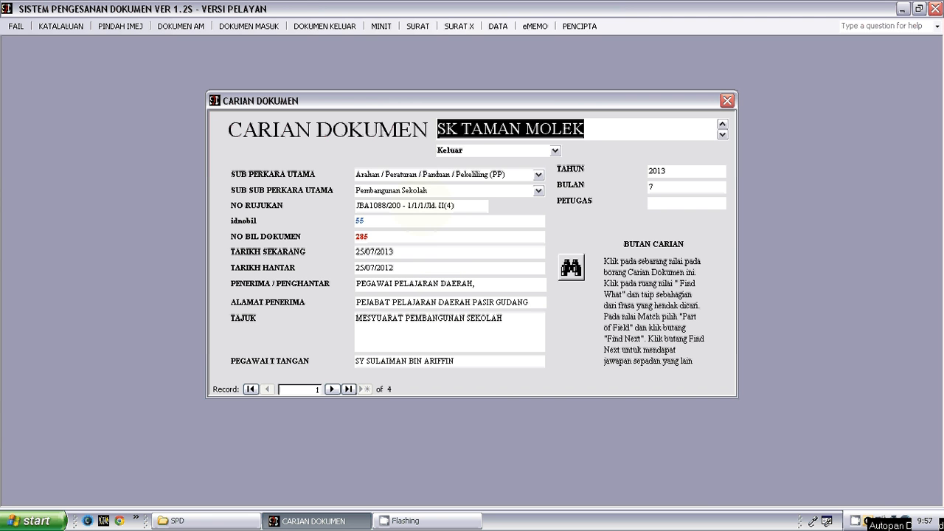
click(421, 206)
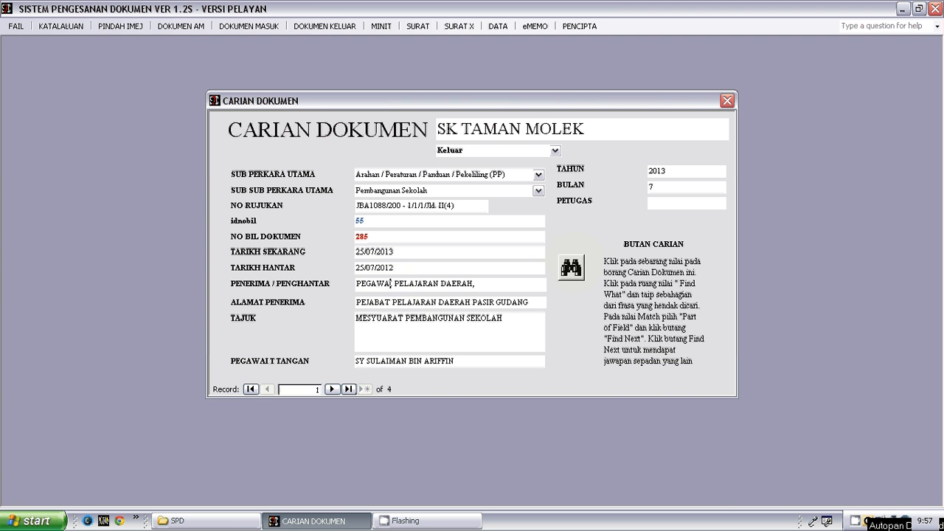
key(ctrl+f)
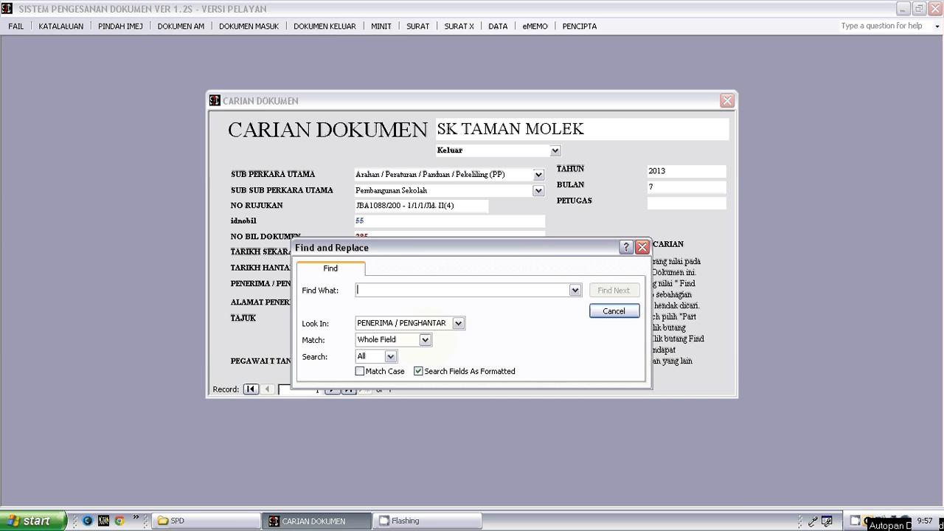
click(425, 340)
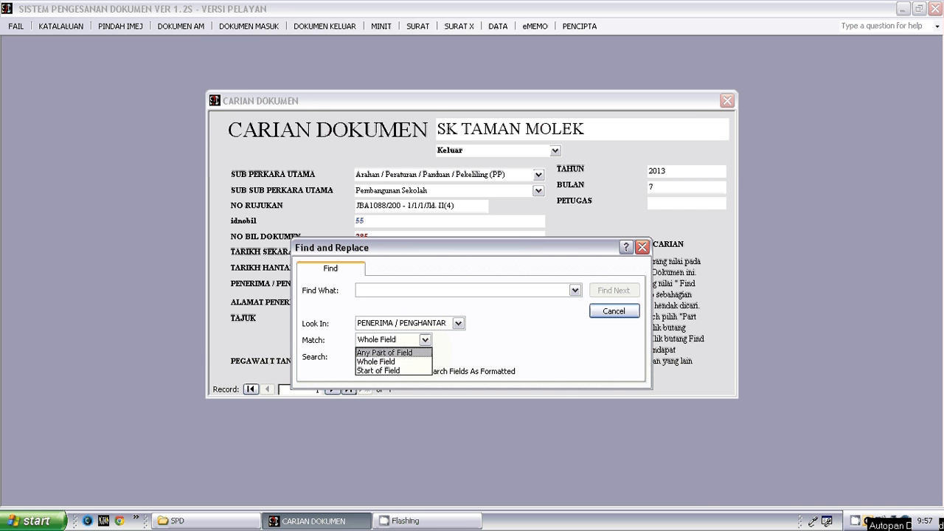
click(412, 353)
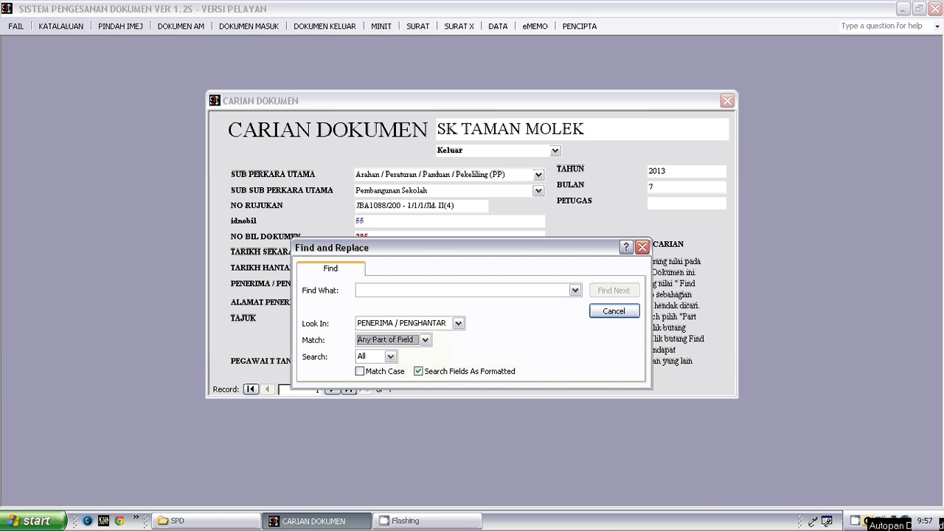
click(434, 290)
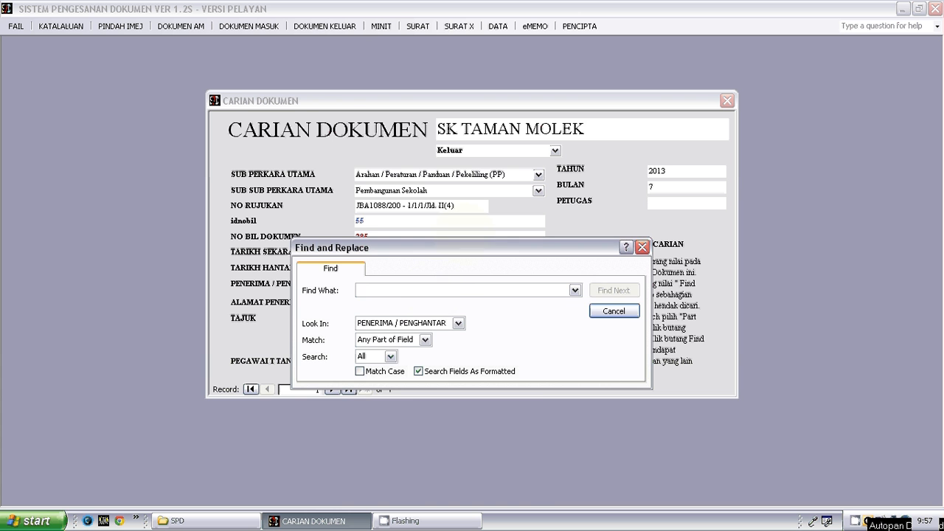
drag(442, 247, 263, 347)
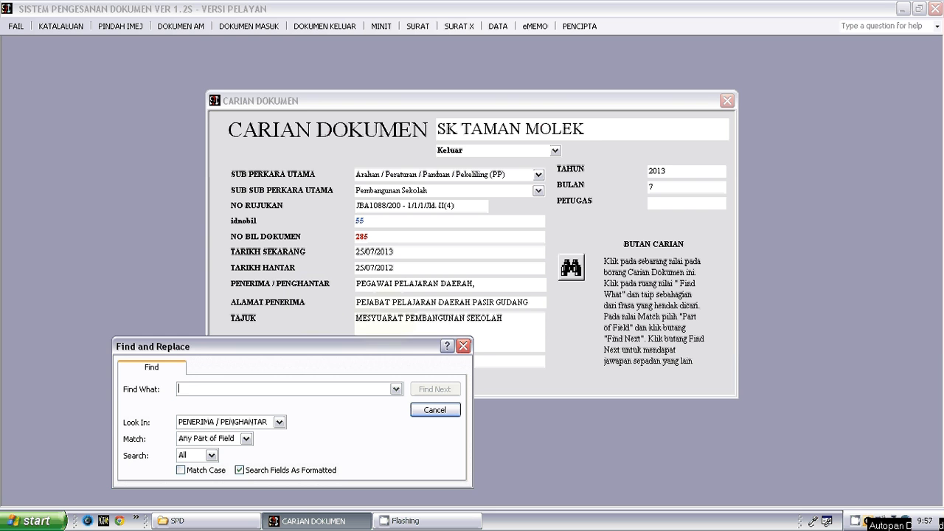
- Make TAJUK the field to search while on the third record, and dismiss the Find and Replace dialog
click(389, 318)
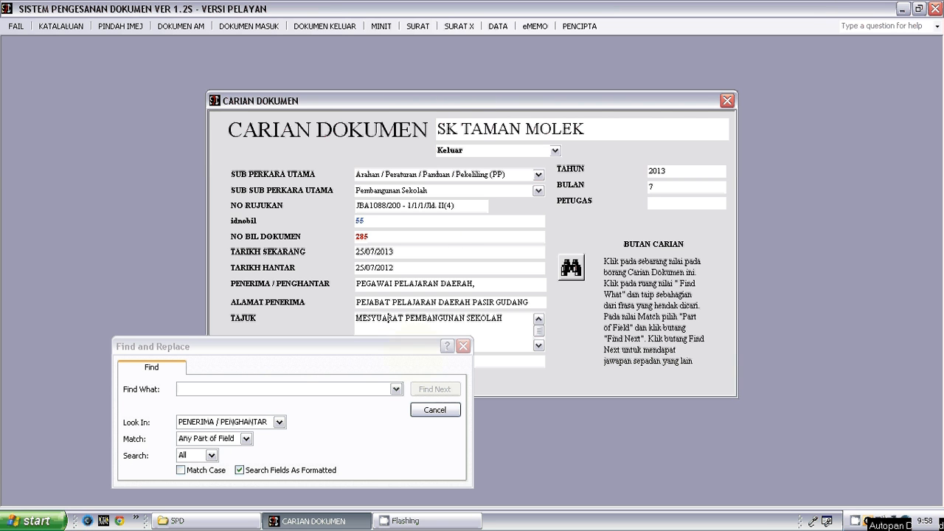
drag(415, 347, 832, 141)
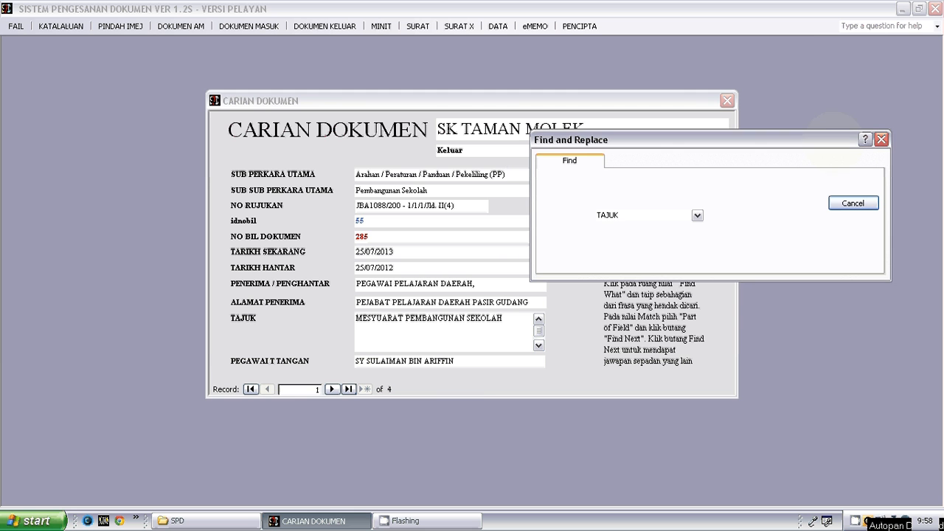
click(331, 388)
click(331, 388)
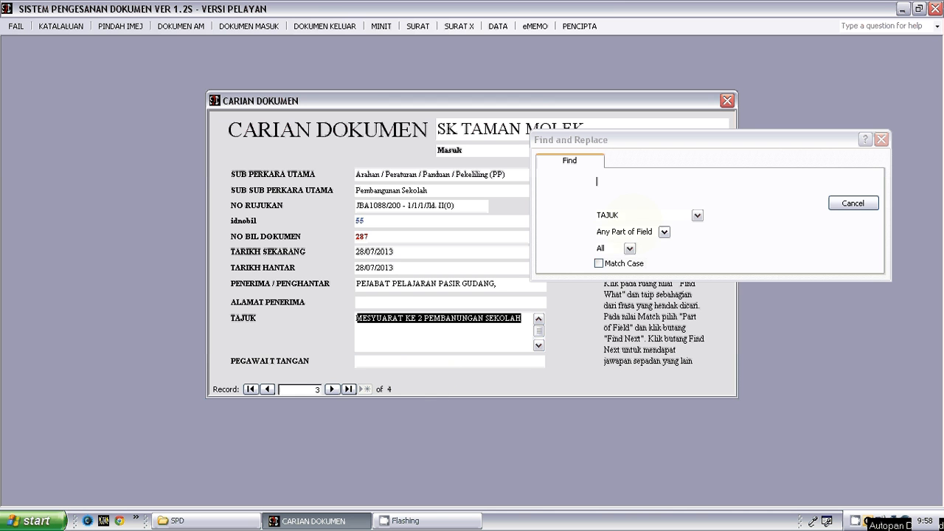
click(503, 339)
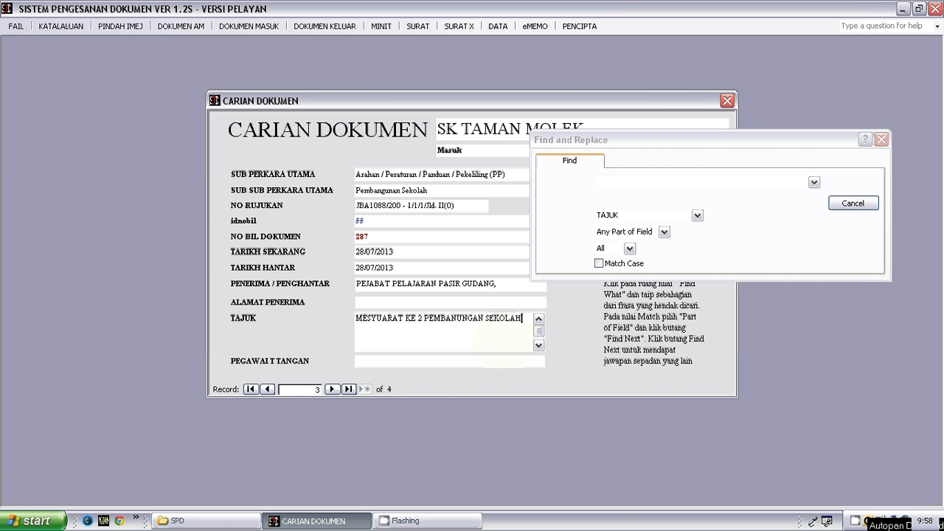
drag(714, 139, 465, 349)
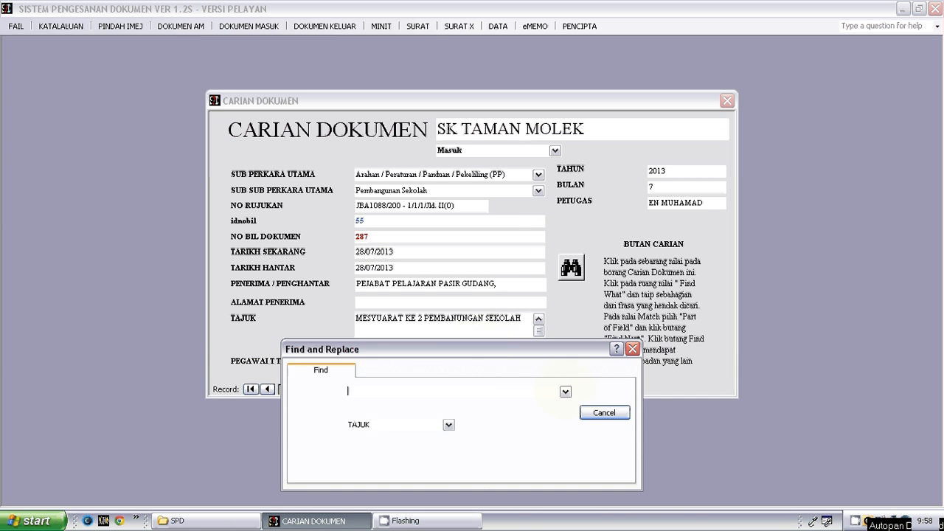
click(605, 413)
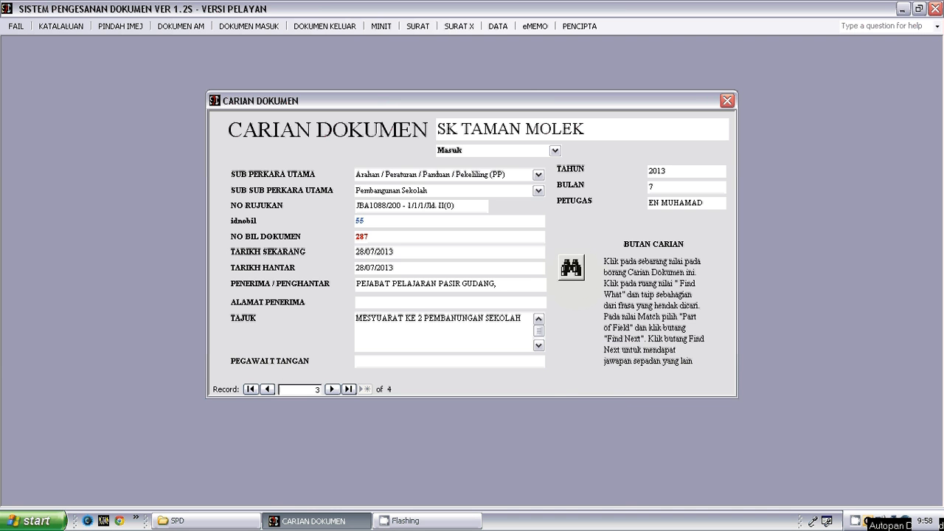
- Set up a search of the TAJUK field for PEMBANGUNAN, matching any part of the field
click(574, 272)
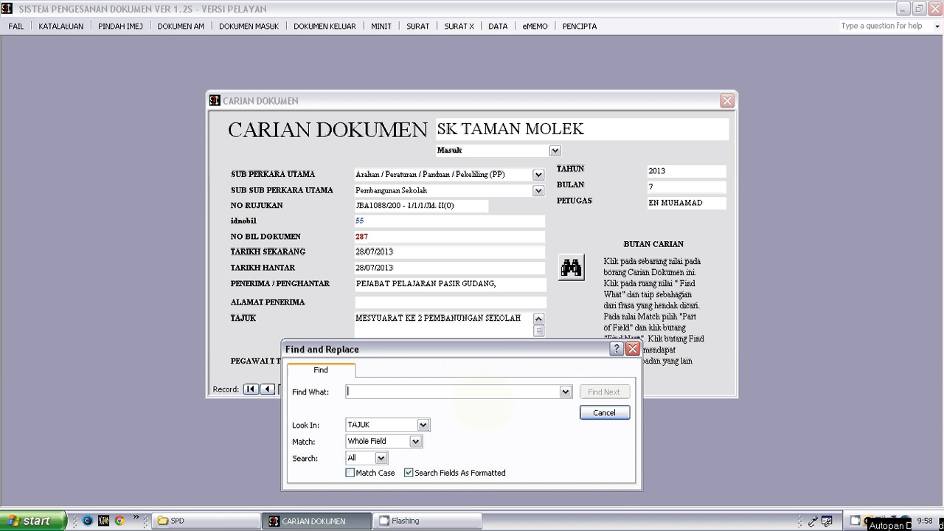
text(PEMBANG)
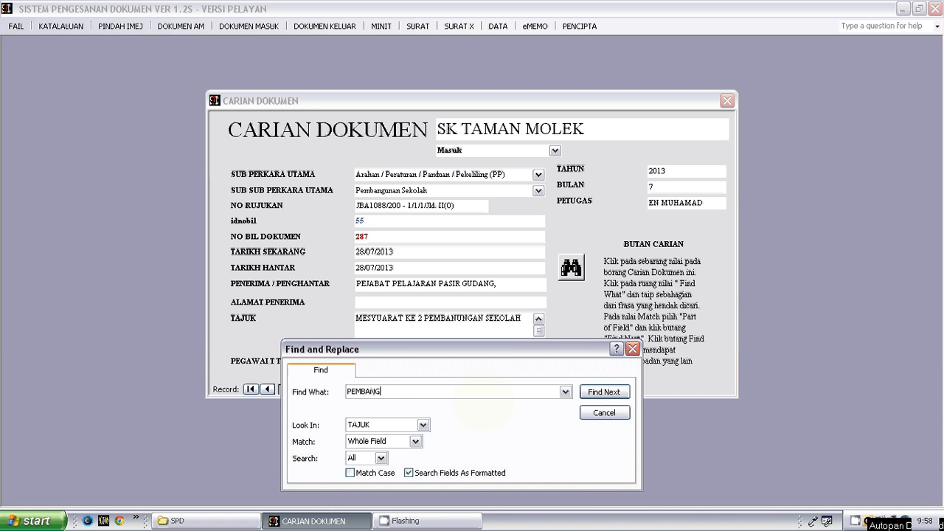
text(UNAN)
click(415, 441)
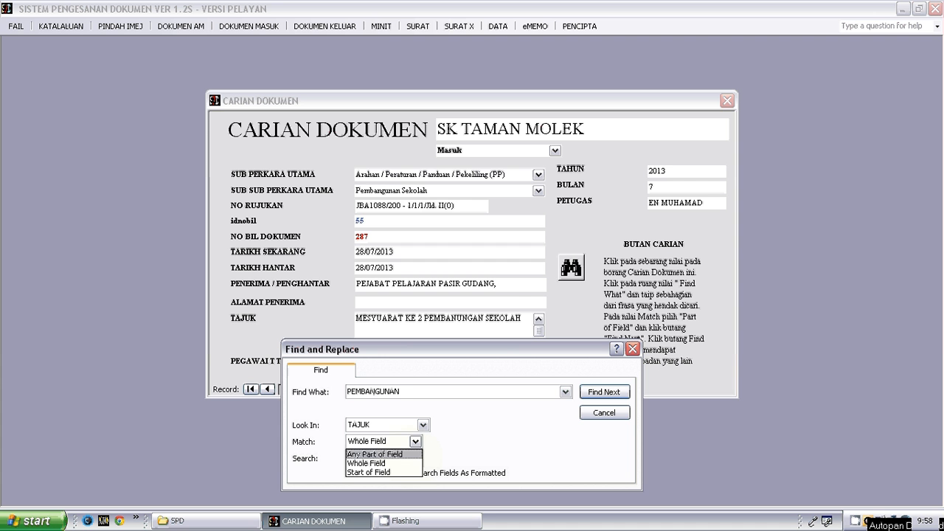
click(406, 454)
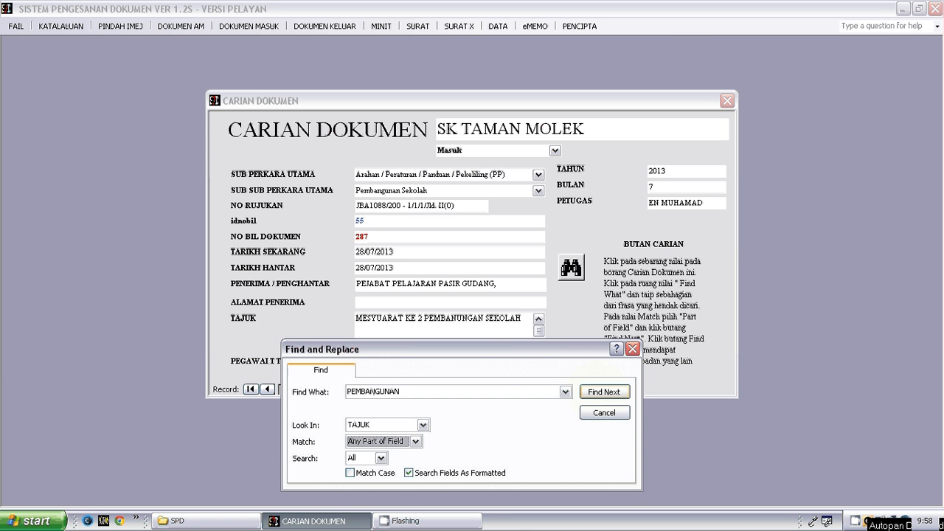
- Go to the first and second documents that match the search, and close the search dialog
click(603, 391)
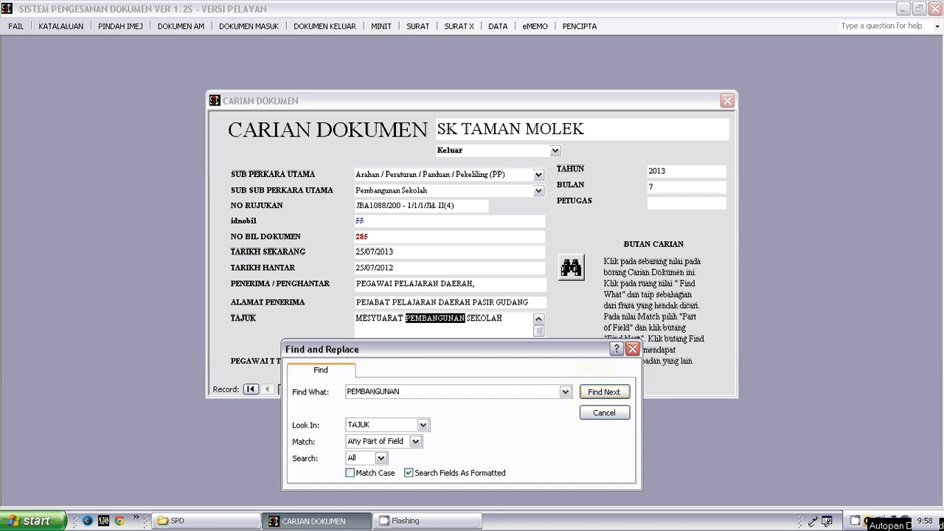
click(603, 391)
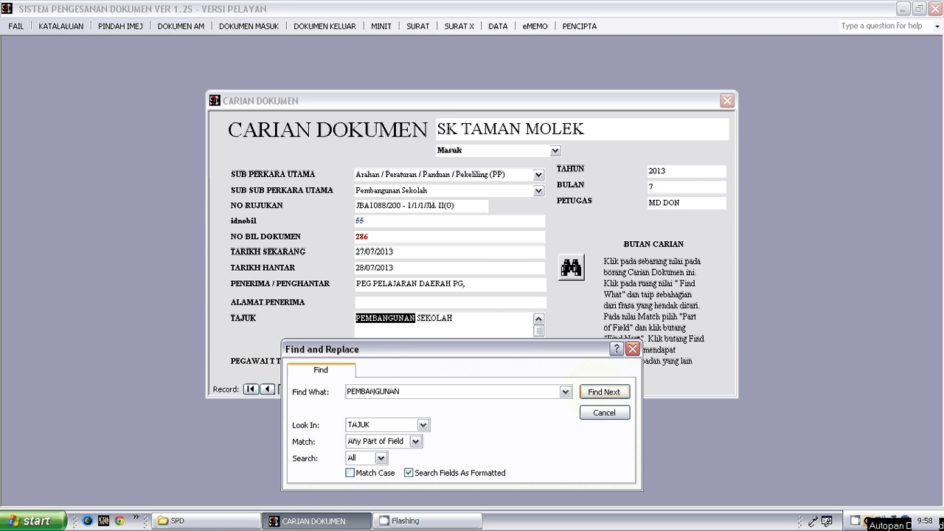
click(602, 413)
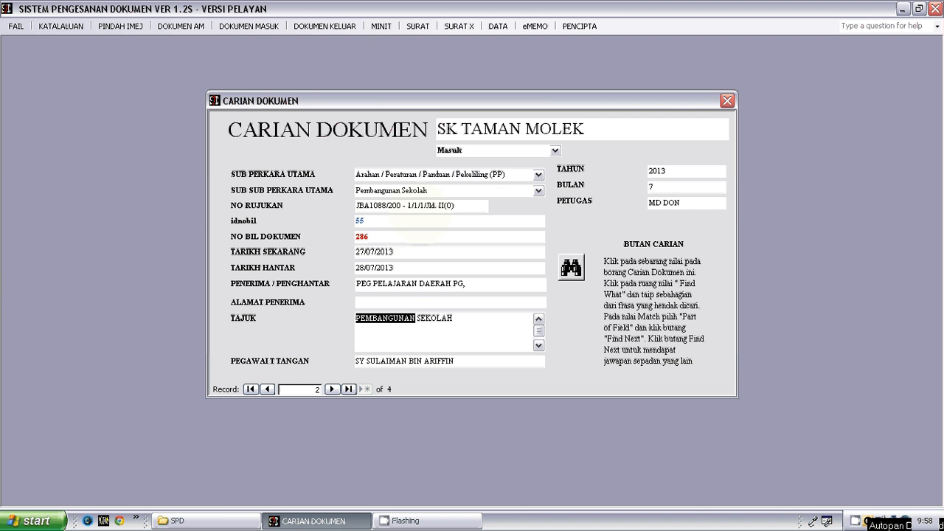
- Review the searchable fields from NO RUJUKAN to TARIKH SEKARANG, PETUGAS and the document type, and close the Carian Dokumen form
click(433, 206)
click(428, 222)
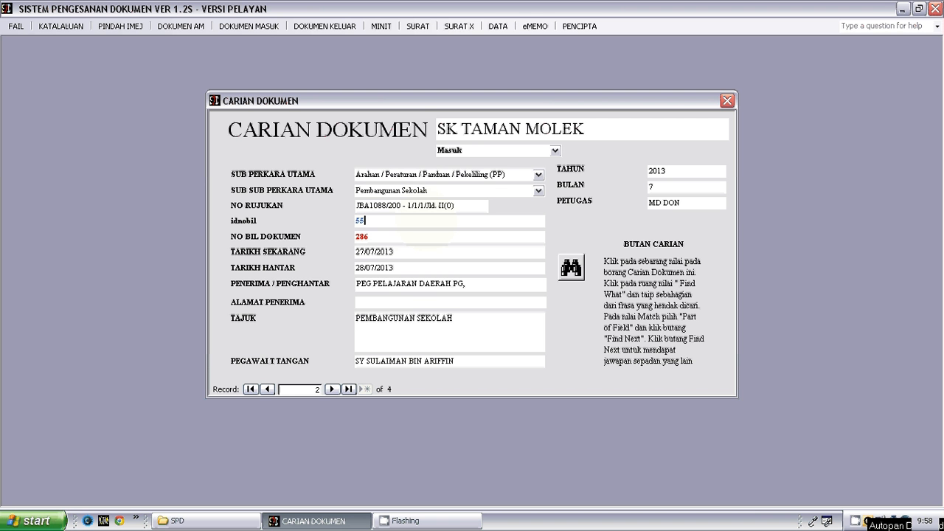
click(427, 237)
click(425, 252)
double_click(673, 202)
click(692, 202)
click(498, 151)
click(727, 100)
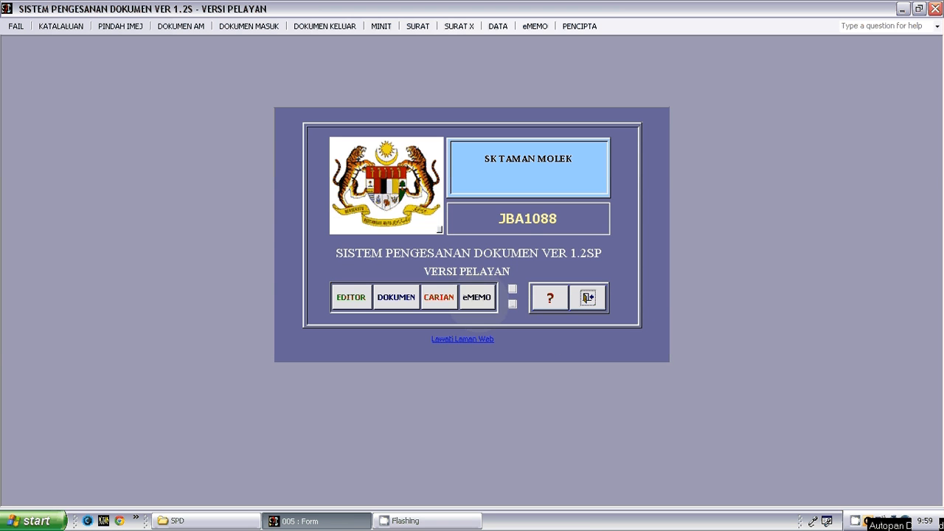
- Open the eMEMO form, examine its empty message area, and close the form
click(477, 298)
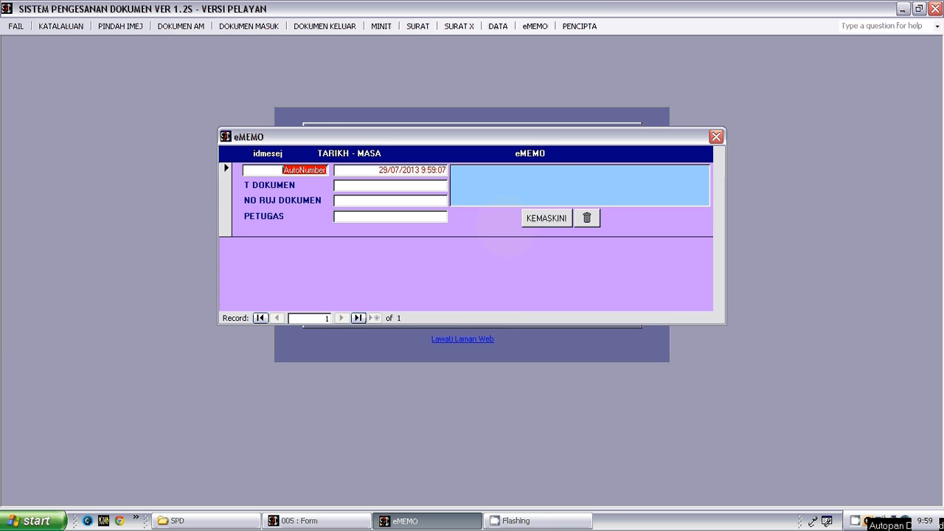
click(537, 179)
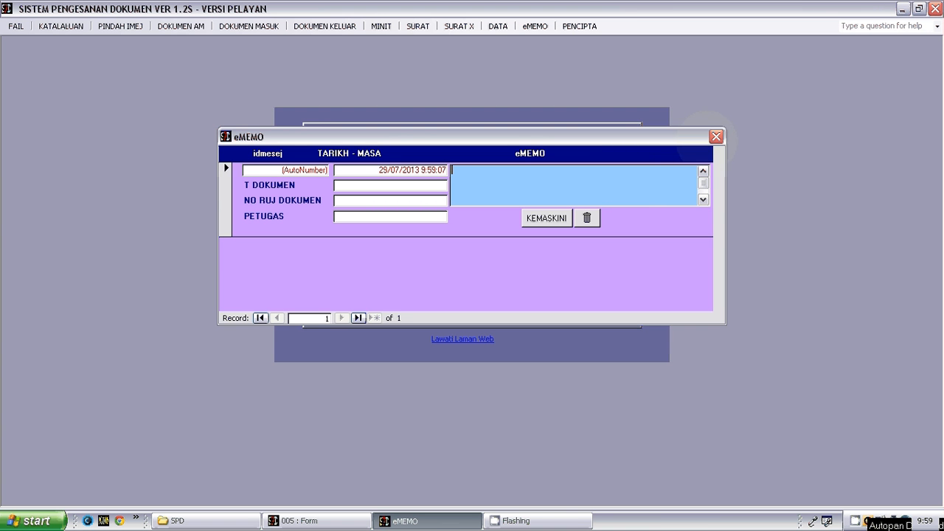
click(715, 138)
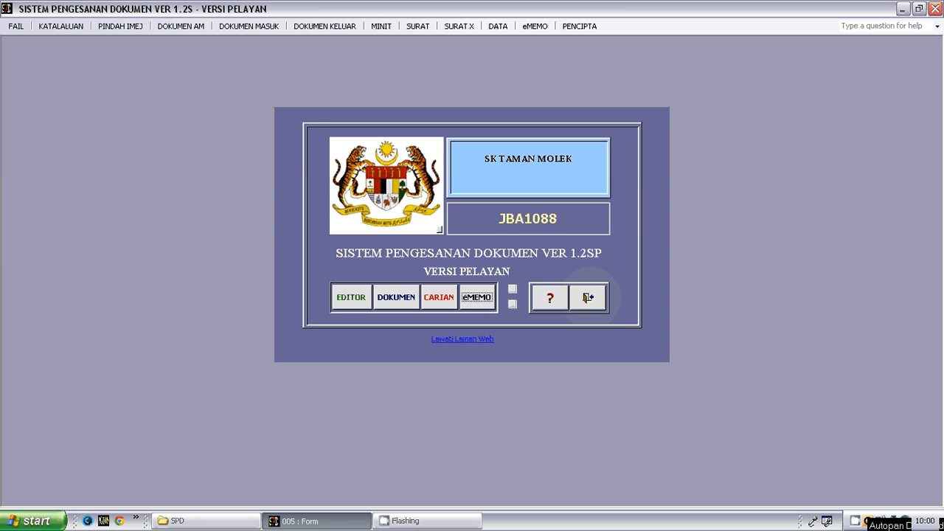
- Exit the document tracking system from its main form
click(587, 297)
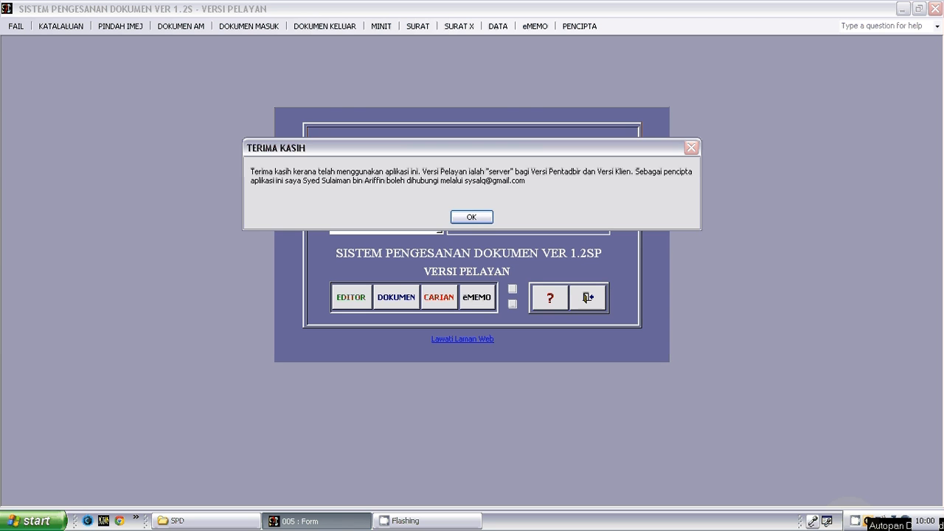
right_click(869, 521)
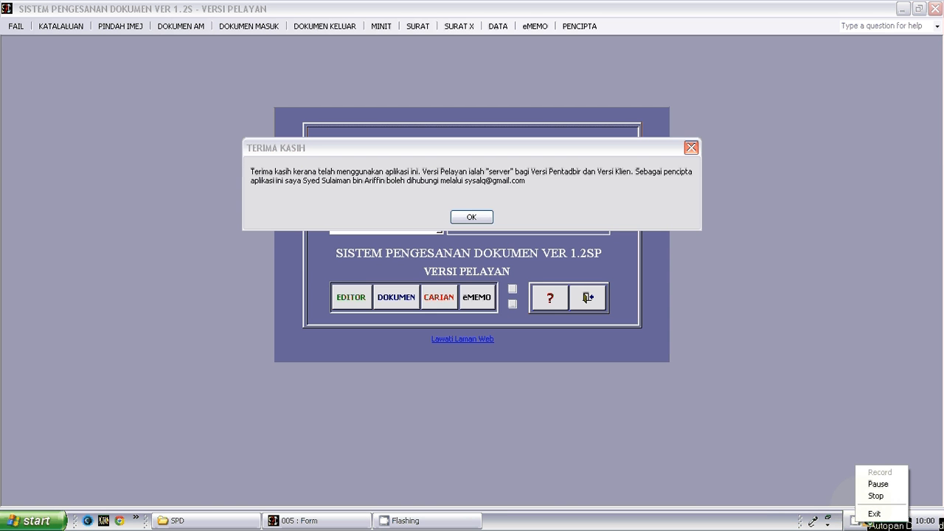